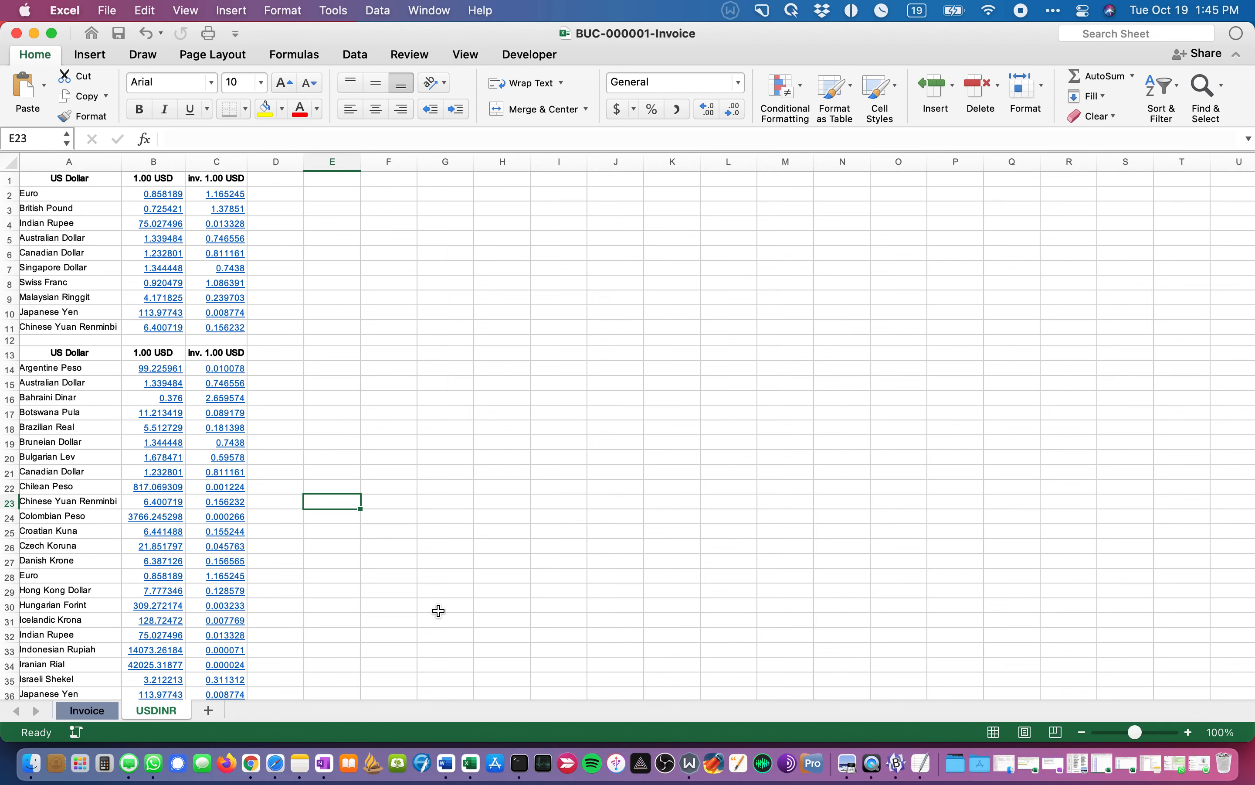
Step: Switch to Safari, reload the x-rates.com US Dollar exchange rates table and look through its list of currencies
key(super+Tab)
key(super+Tab)
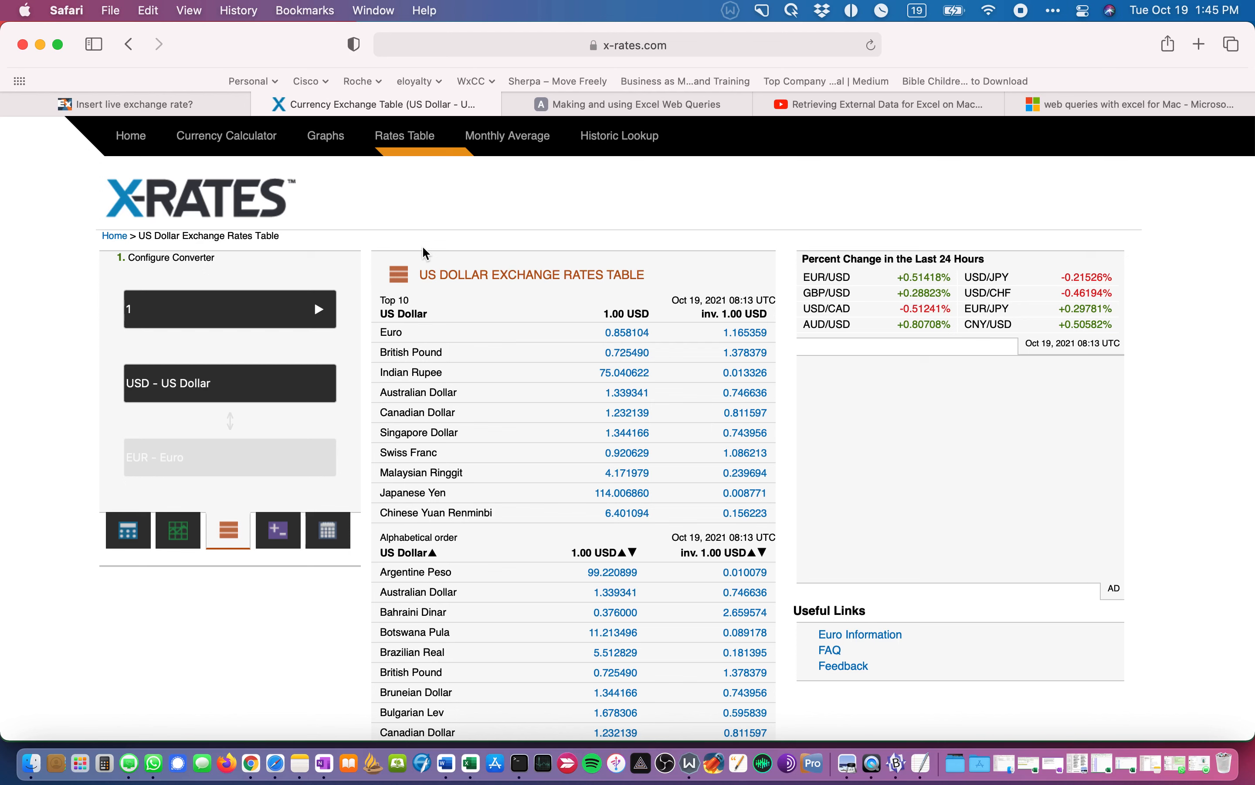
click(531, 47)
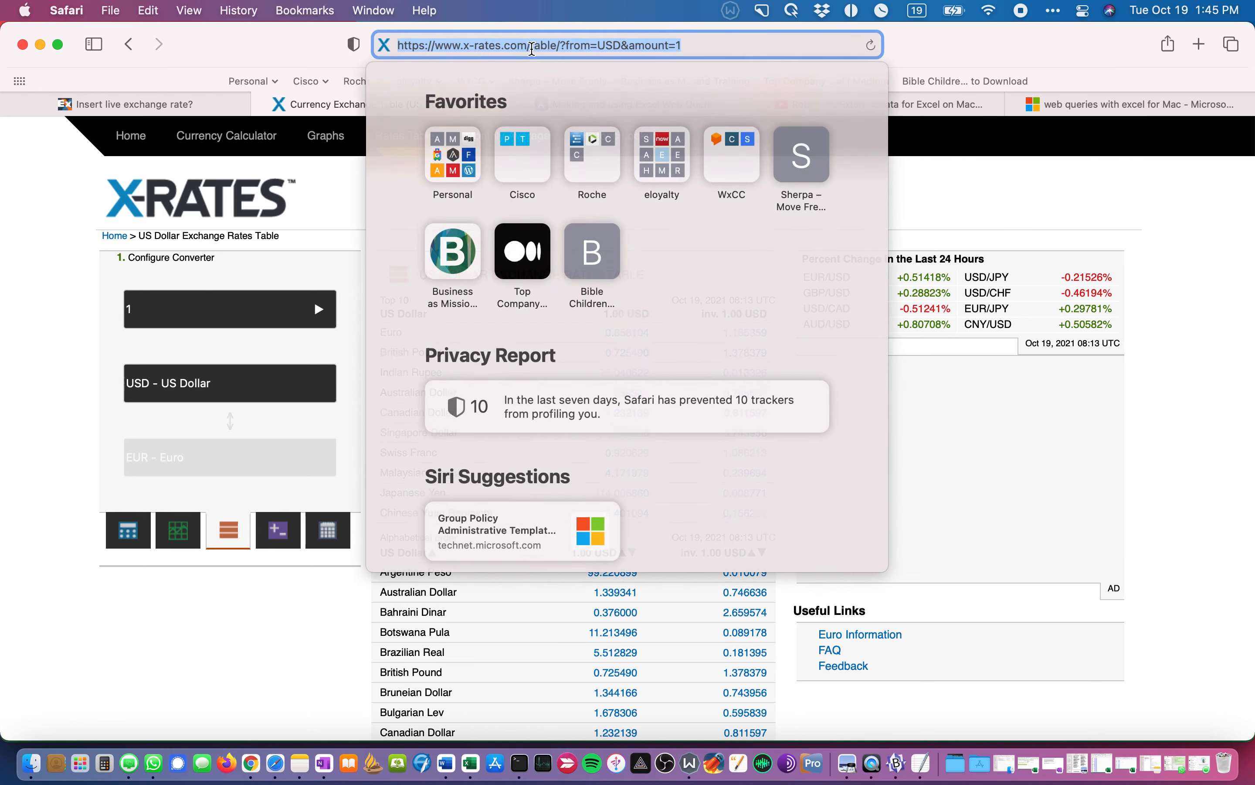
key(Return)
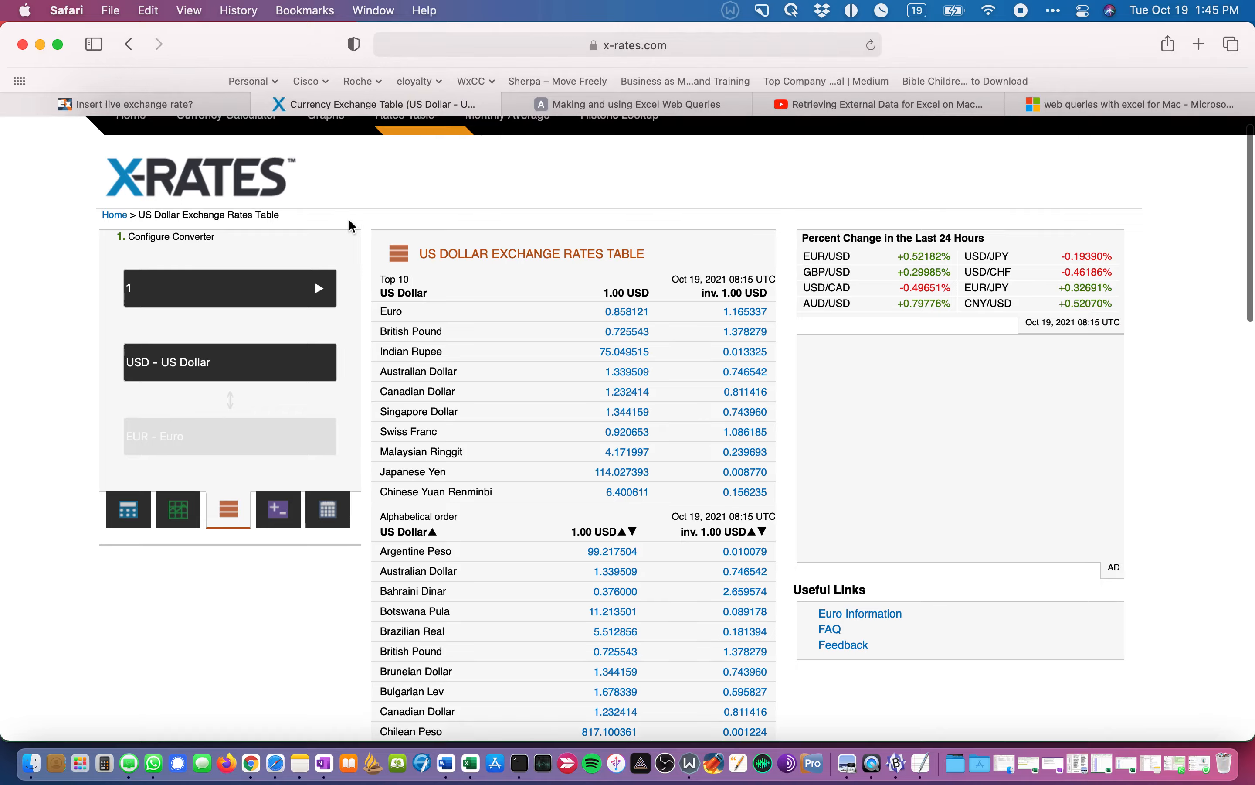
scroll(350, 226, down, 5)
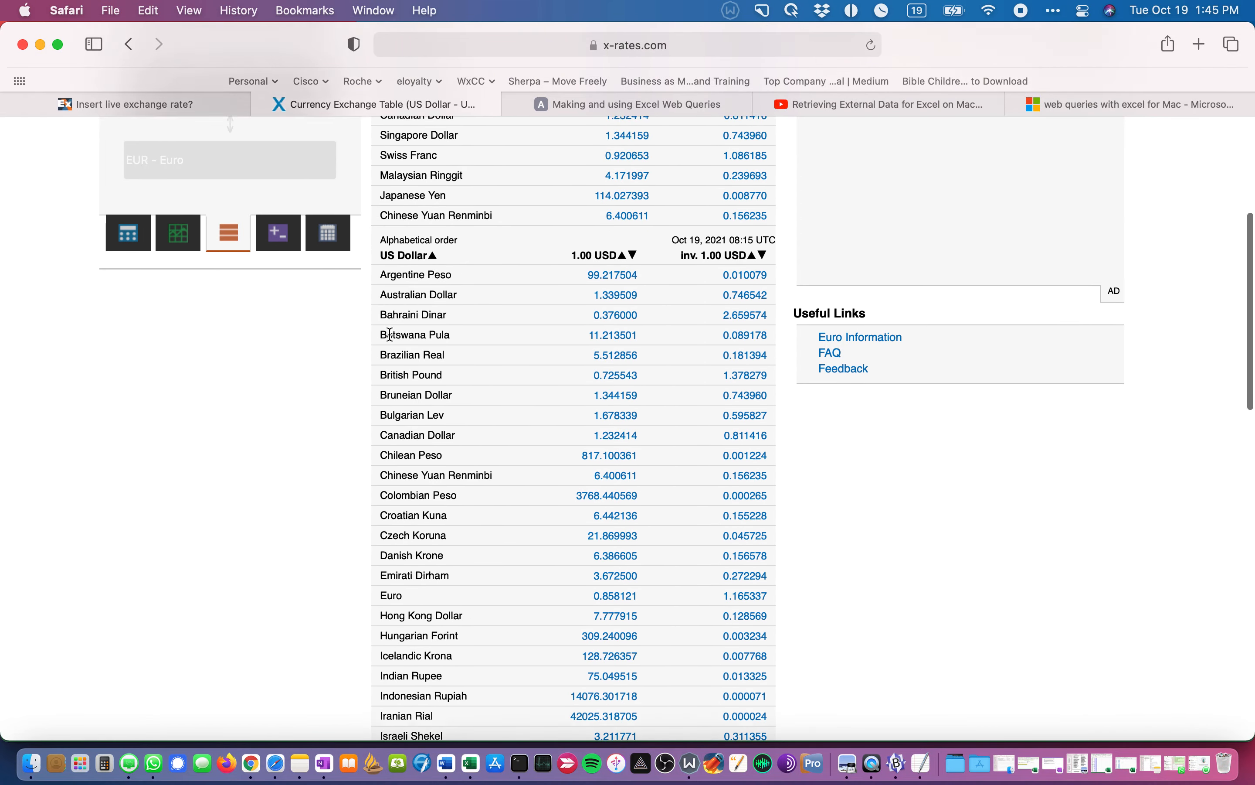
scroll(389, 335, up, 4)
scroll(390, 334, down, 9)
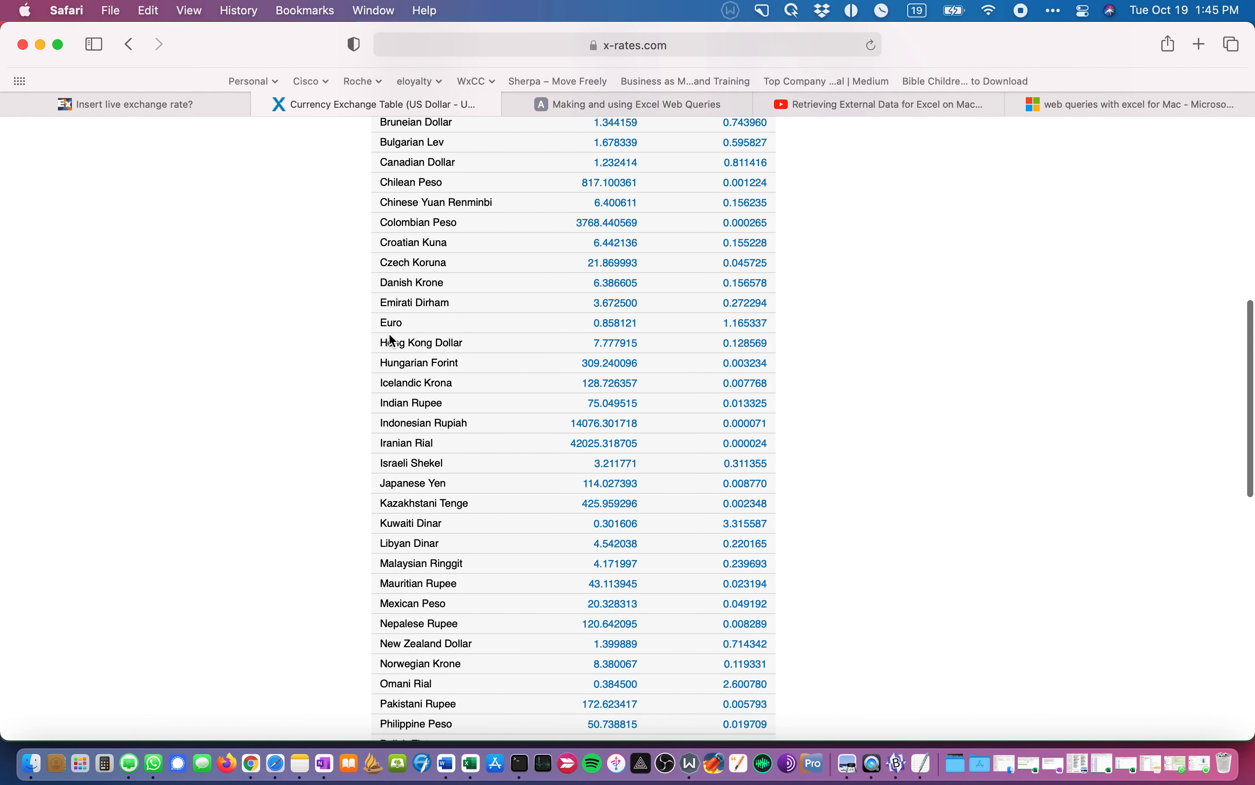
scroll(391, 340, up, 10)
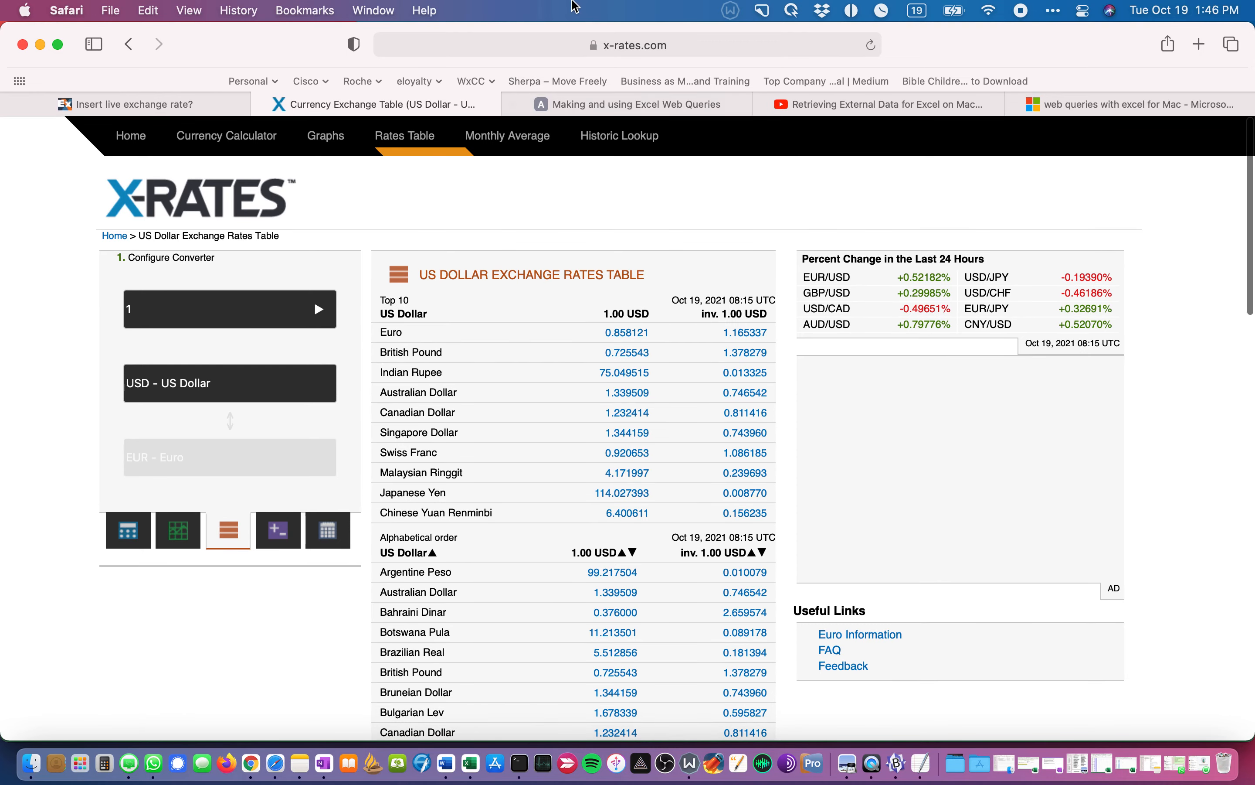
Step: Copy the web address of the US Dollar exchange rates page
click(535, 46)
key(super+c)
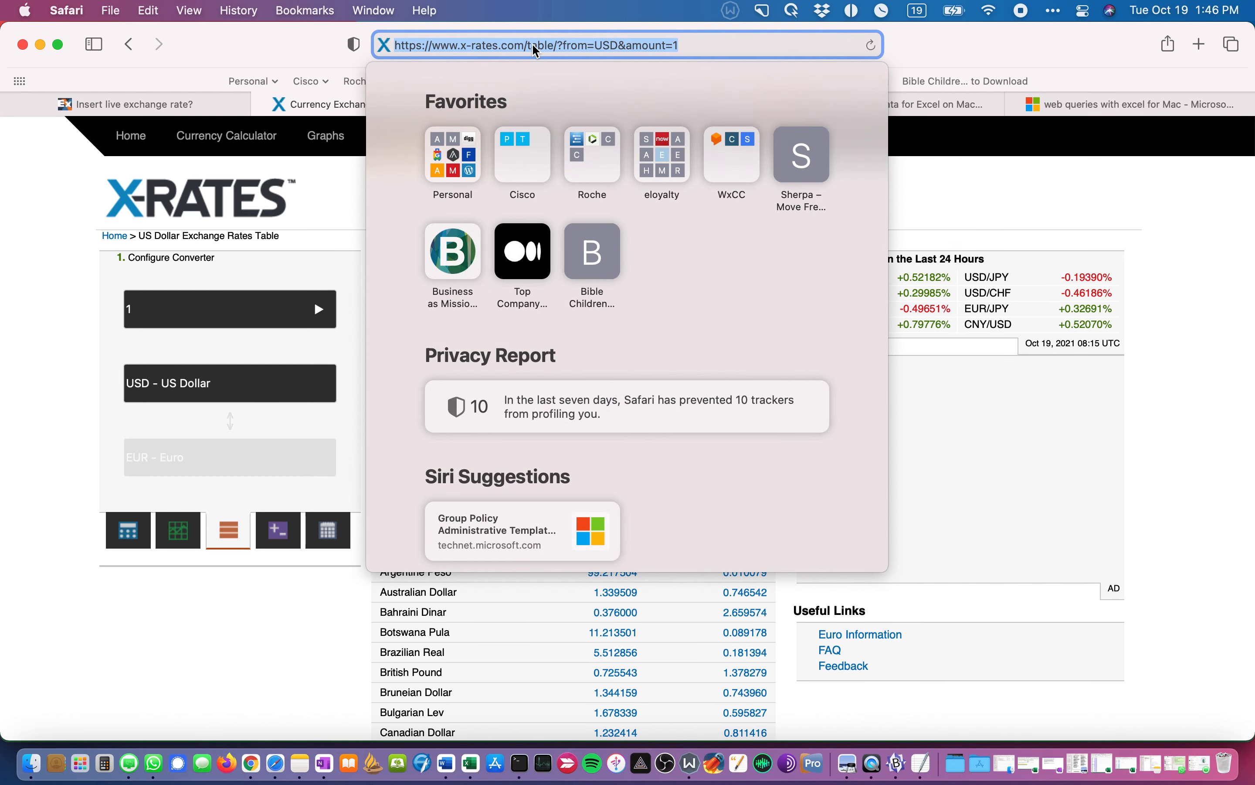
click(305, 624)
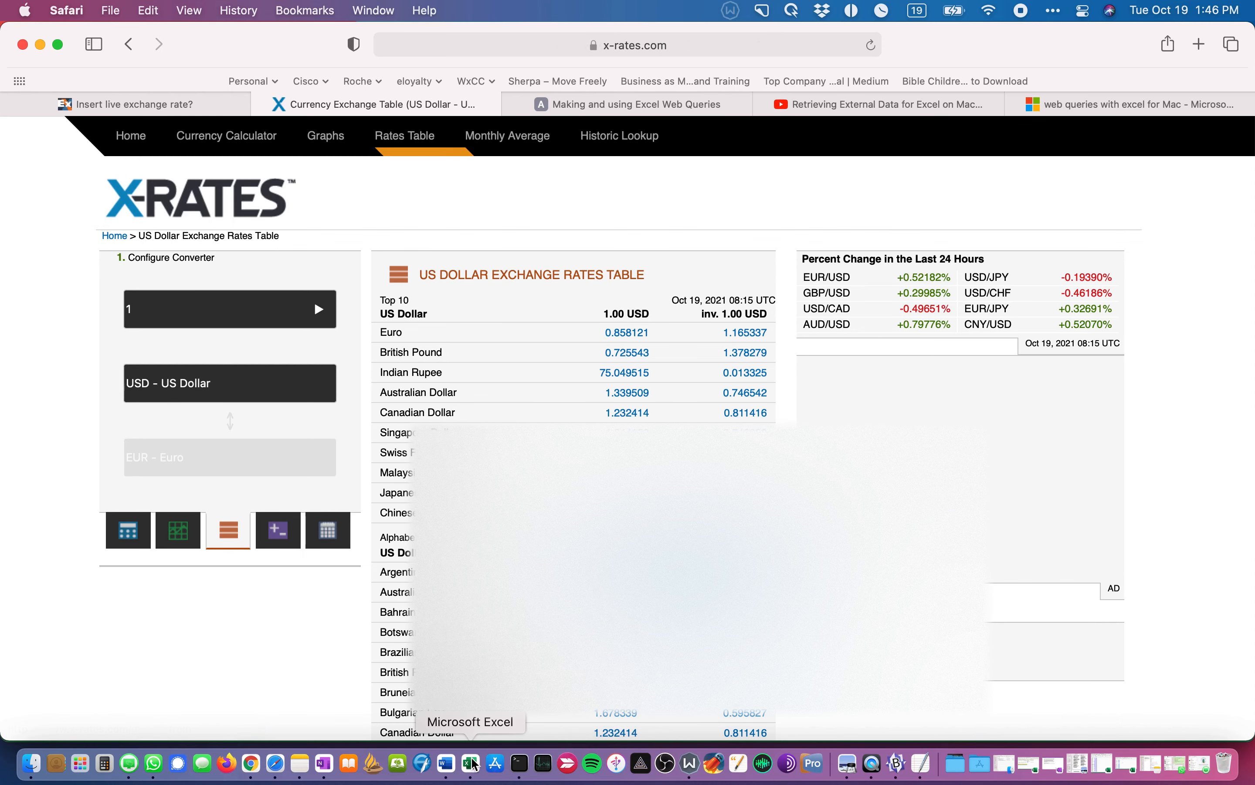
Step: Switch to Microsoft Word and create a blank document
click(446, 763)
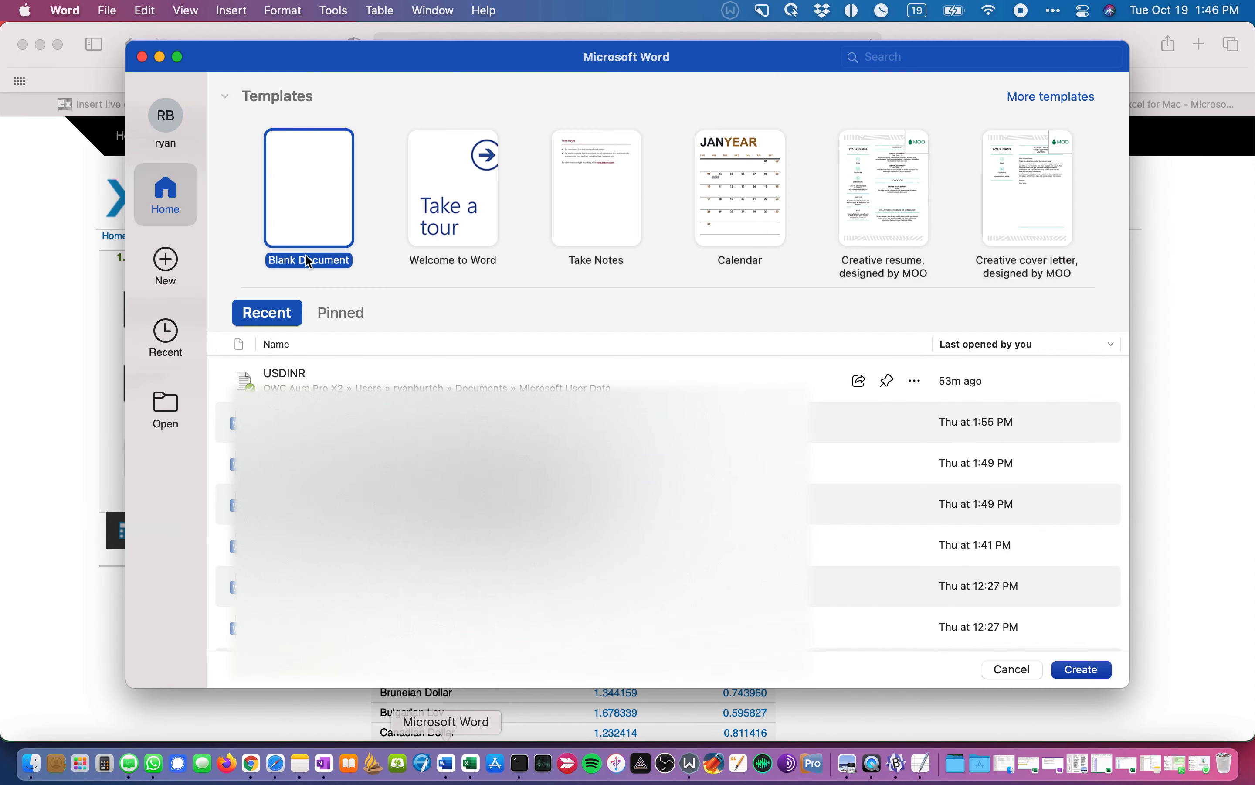
click(300, 204)
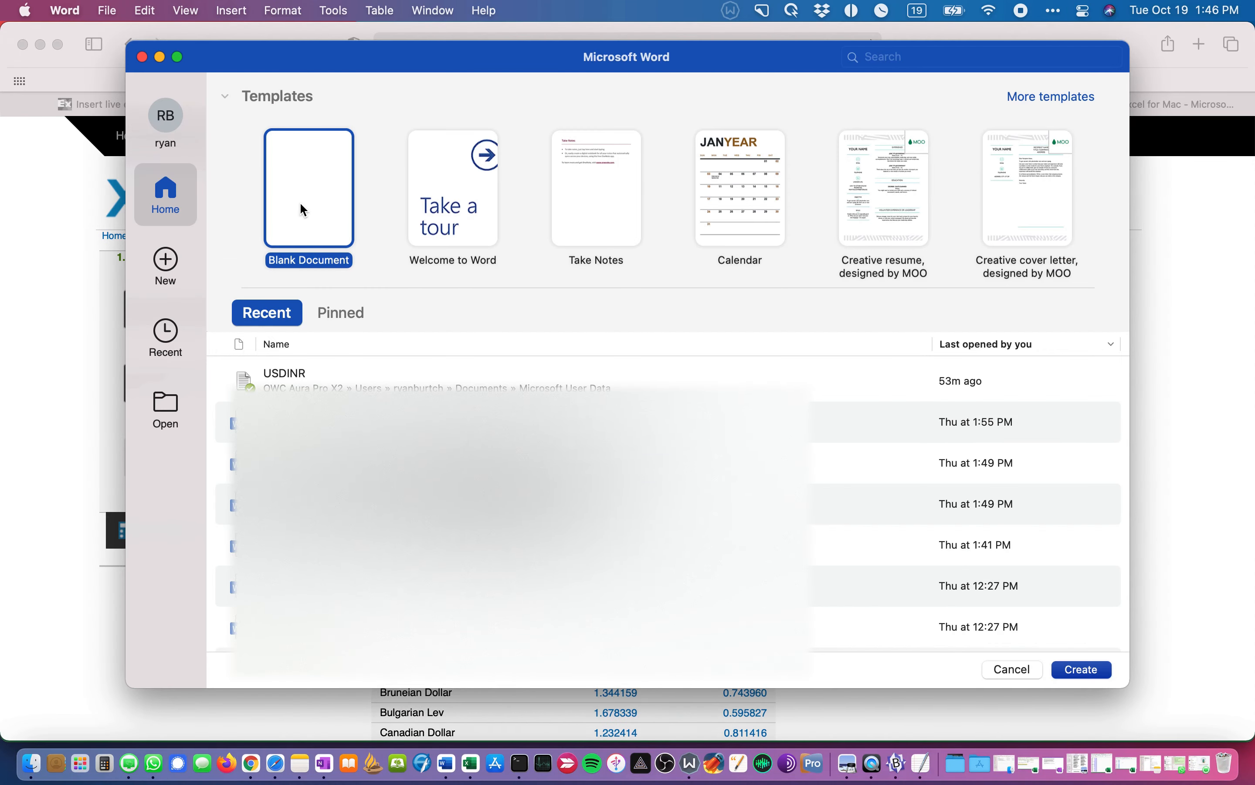
double_click(300, 204)
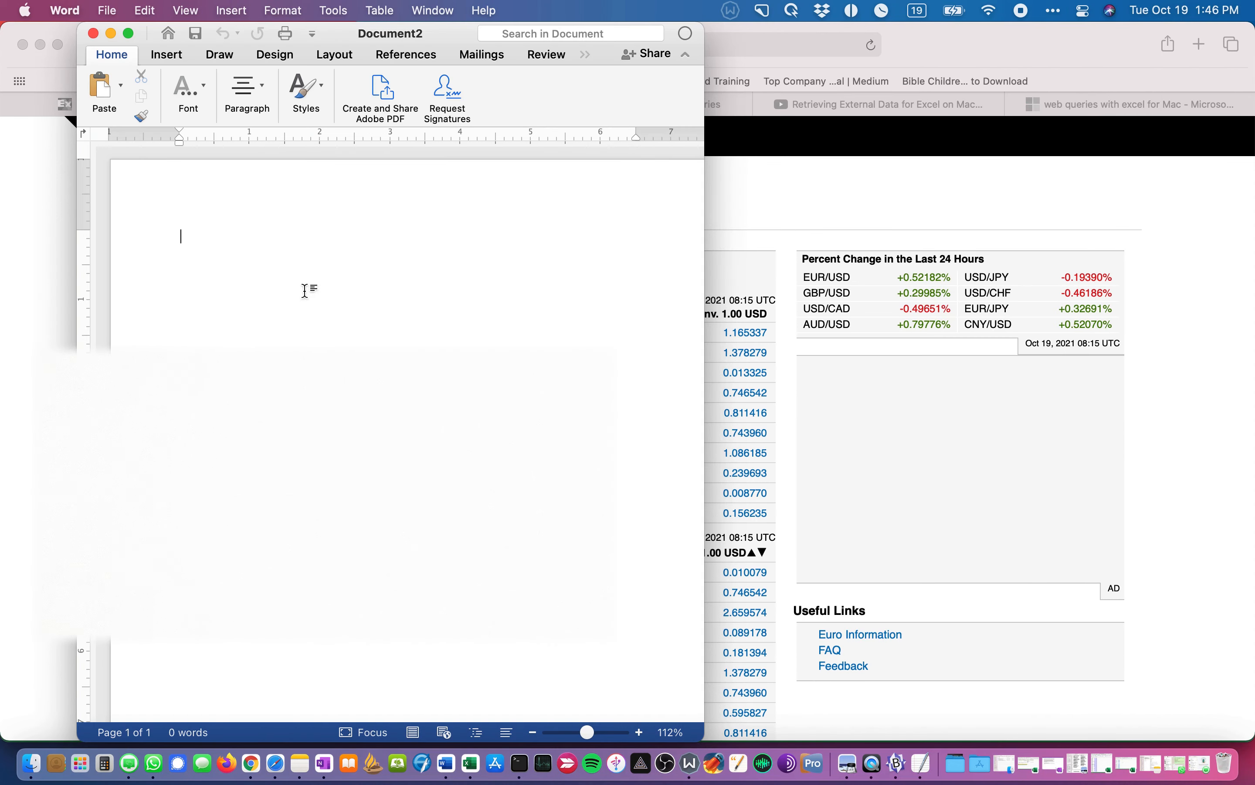
Step: Paste the copied x-rates.com address into the document as text only and add blank lines below it
key(super+v)
key(super+z)
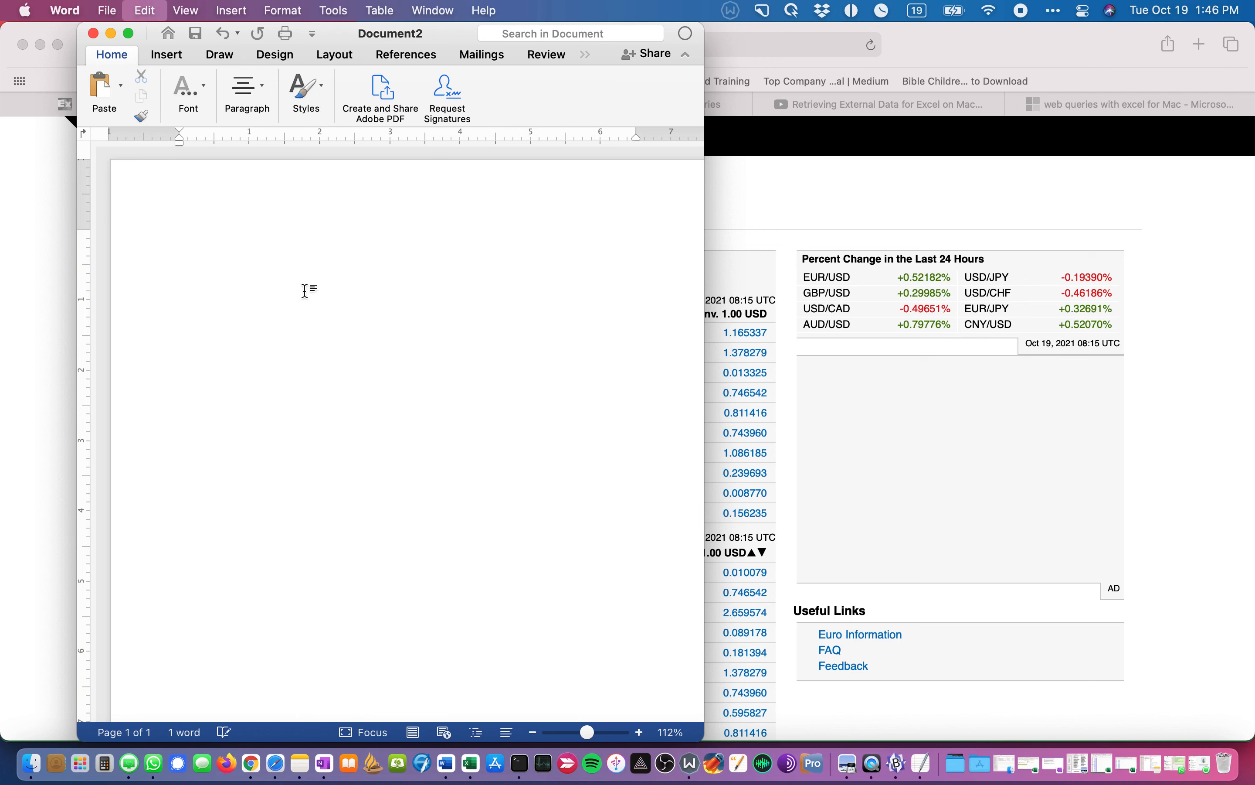
click(123, 88)
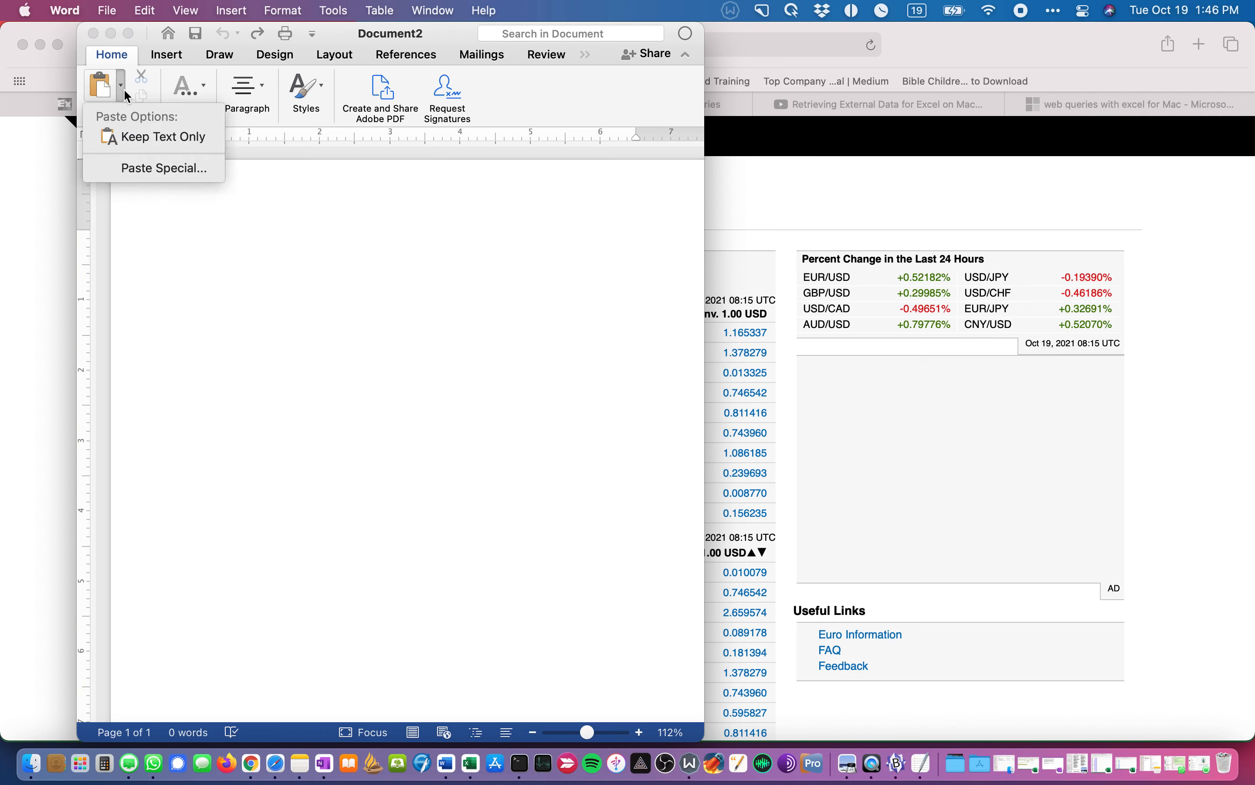
click(132, 137)
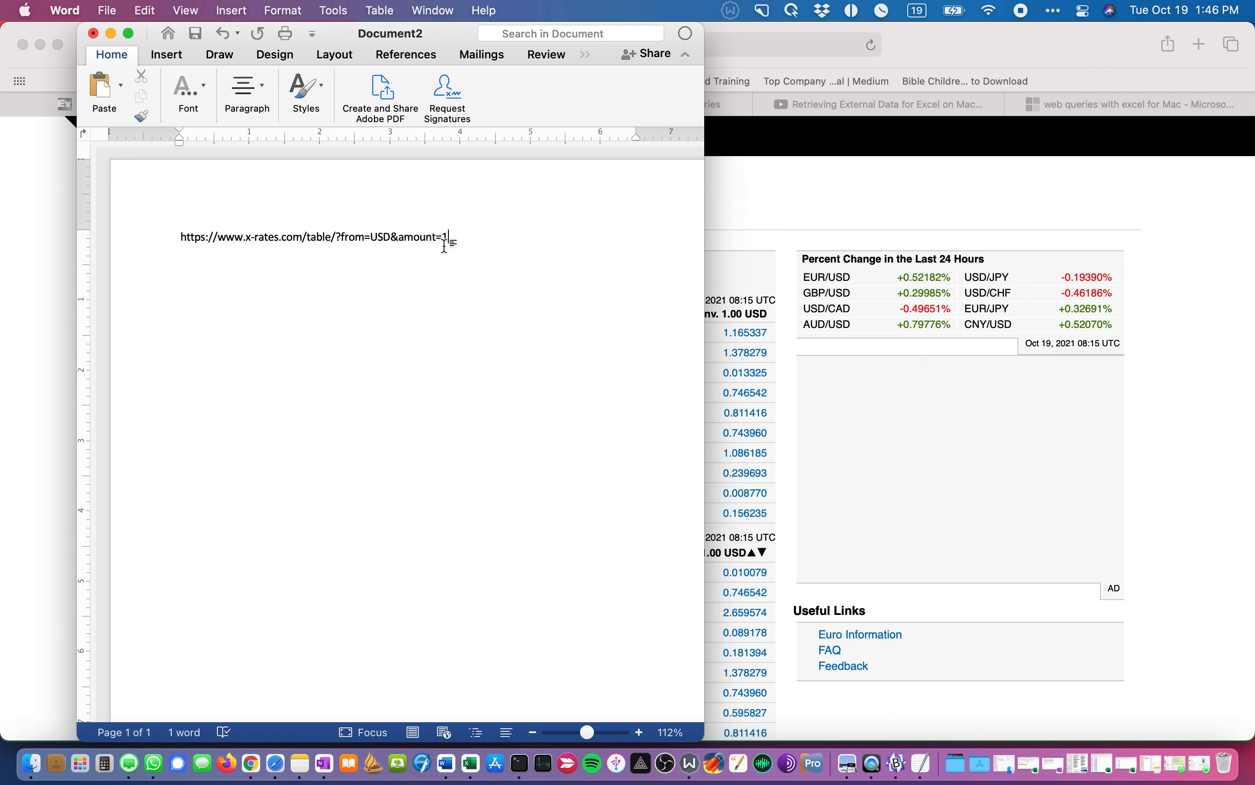
key(Return)
key(Return)
key(Return)
key(Return)
key(Return)
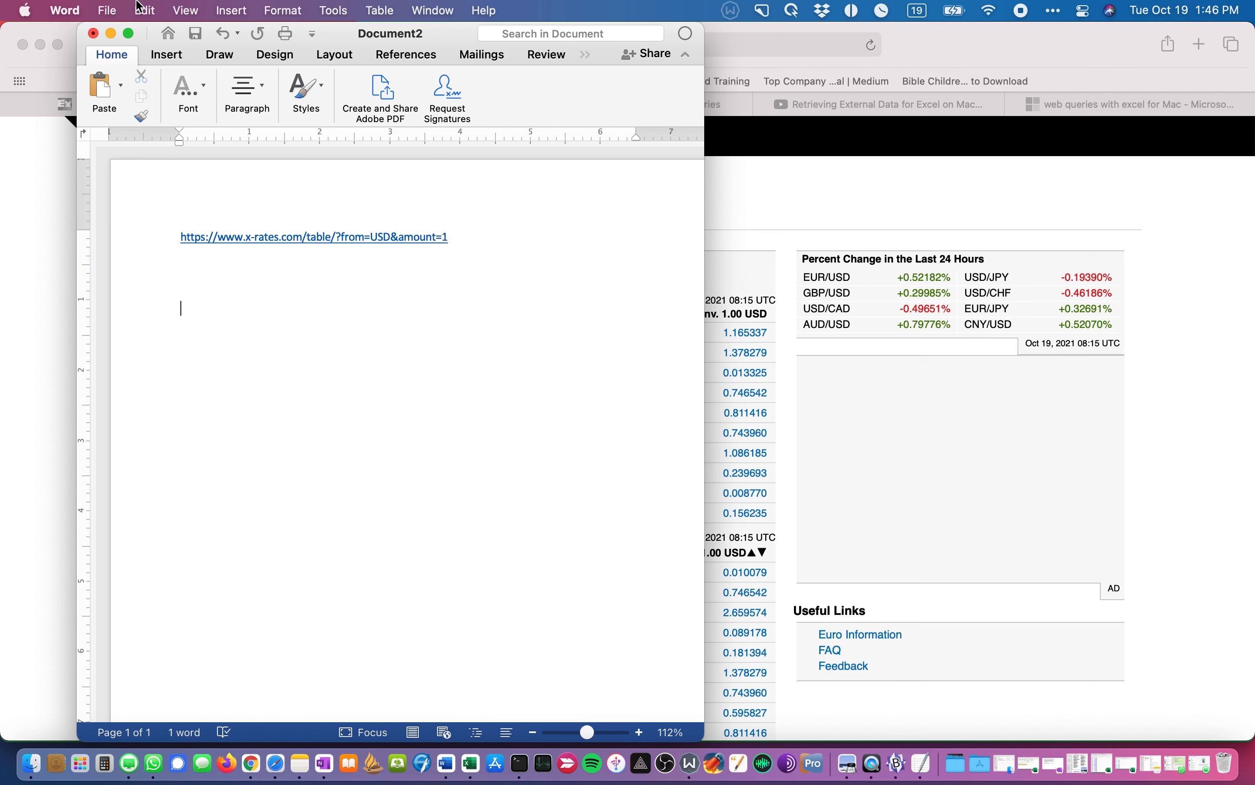
Step: Start saving the document under a new name with the file format Plain Text (.txt)
click(103, 8)
click(120, 143)
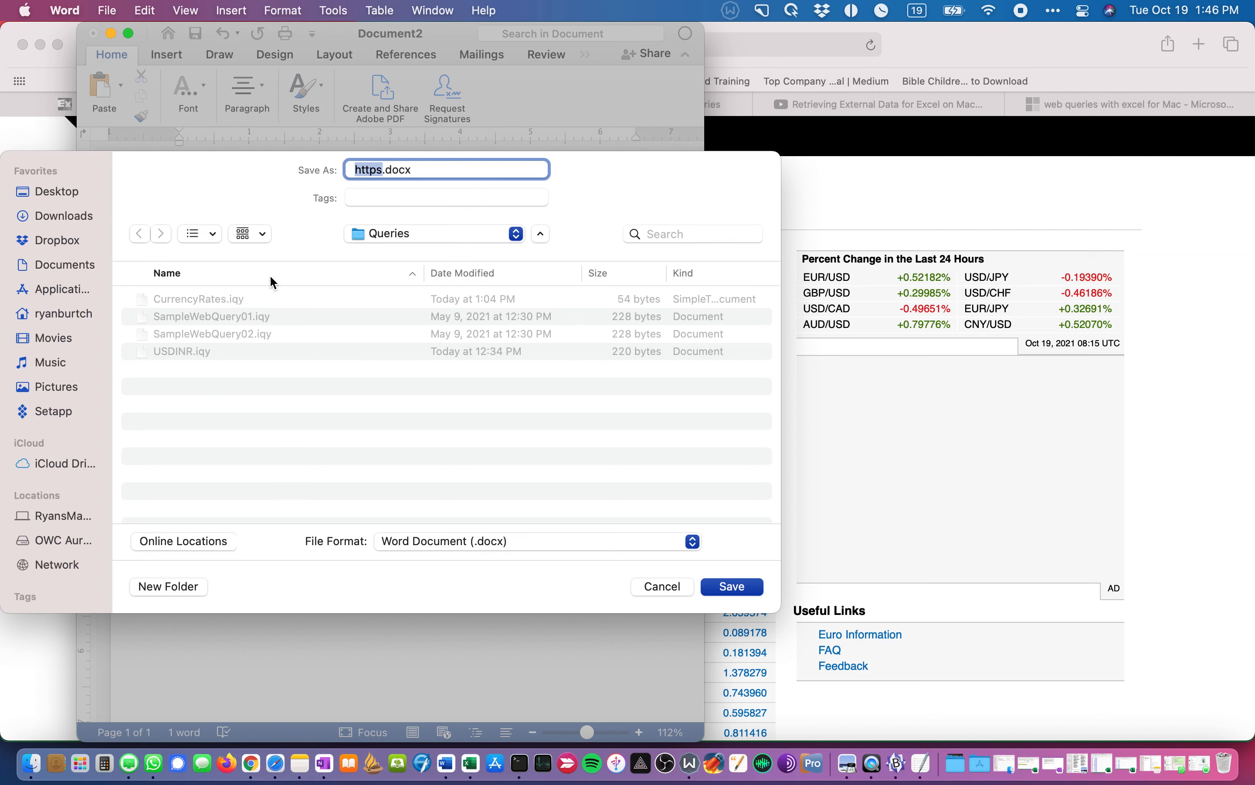
click(469, 544)
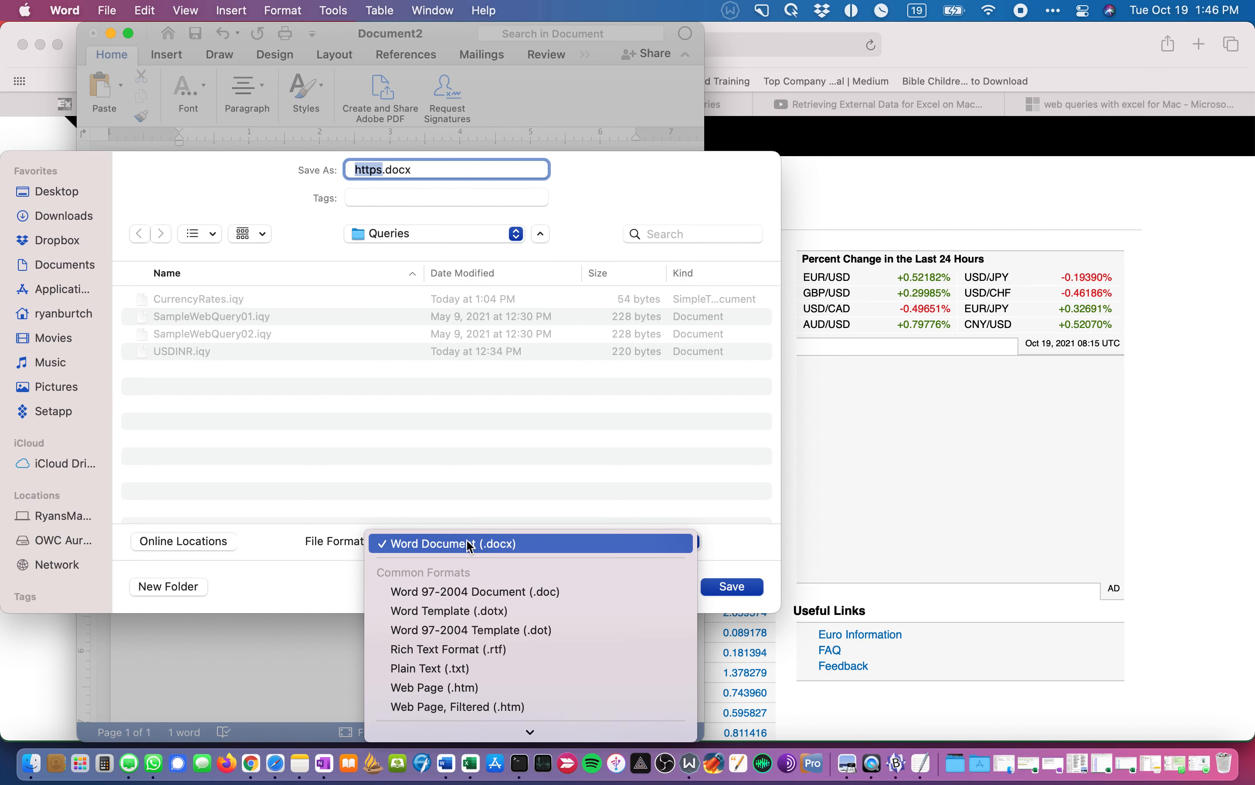
scroll(469, 549, down, 5)
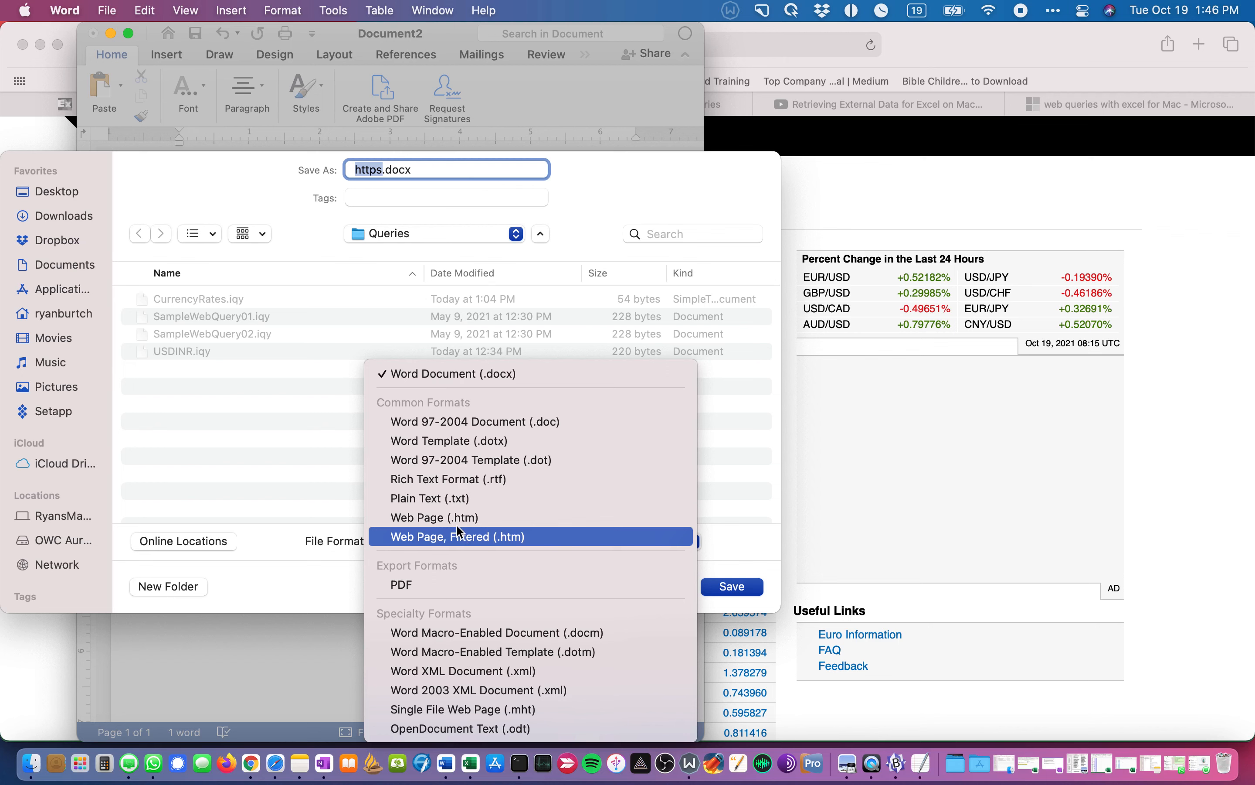
click(457, 498)
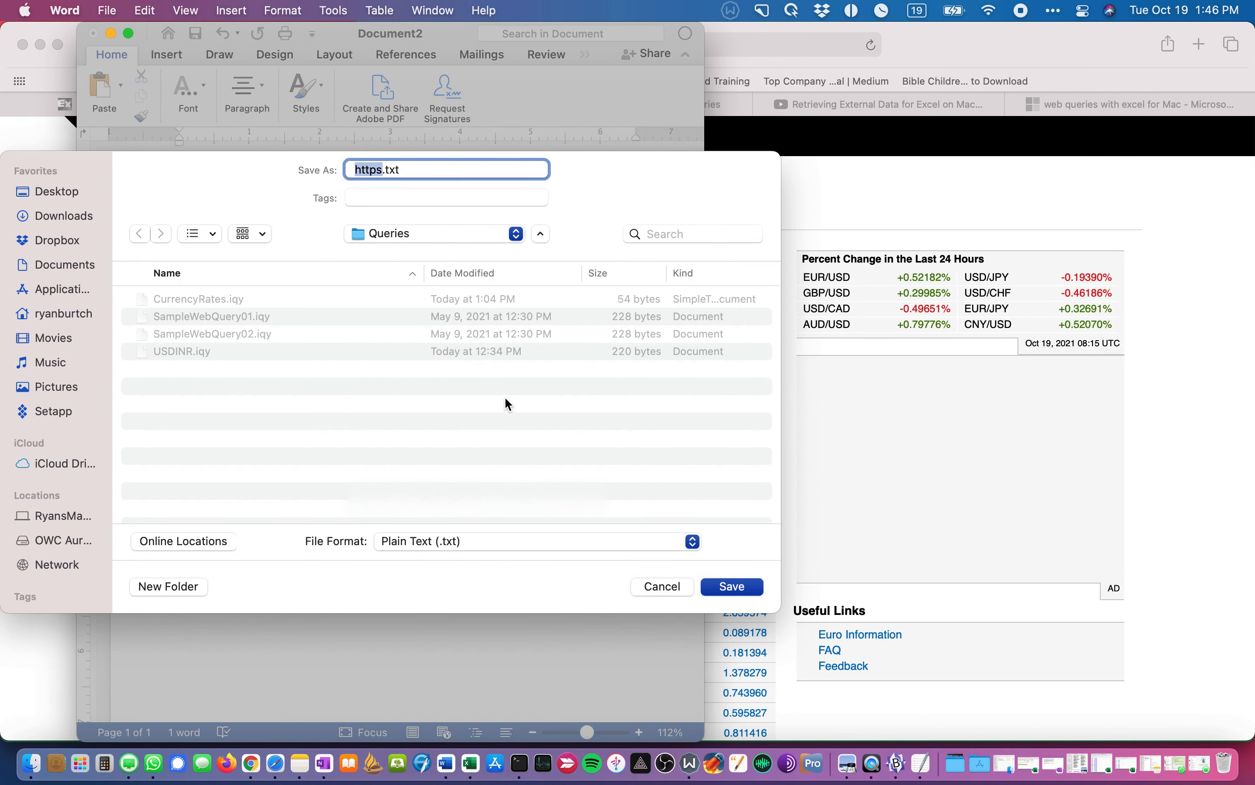
Step: Examine the folder path that leads to the Queries save location
click(445, 235)
click(442, 235)
click(438, 242)
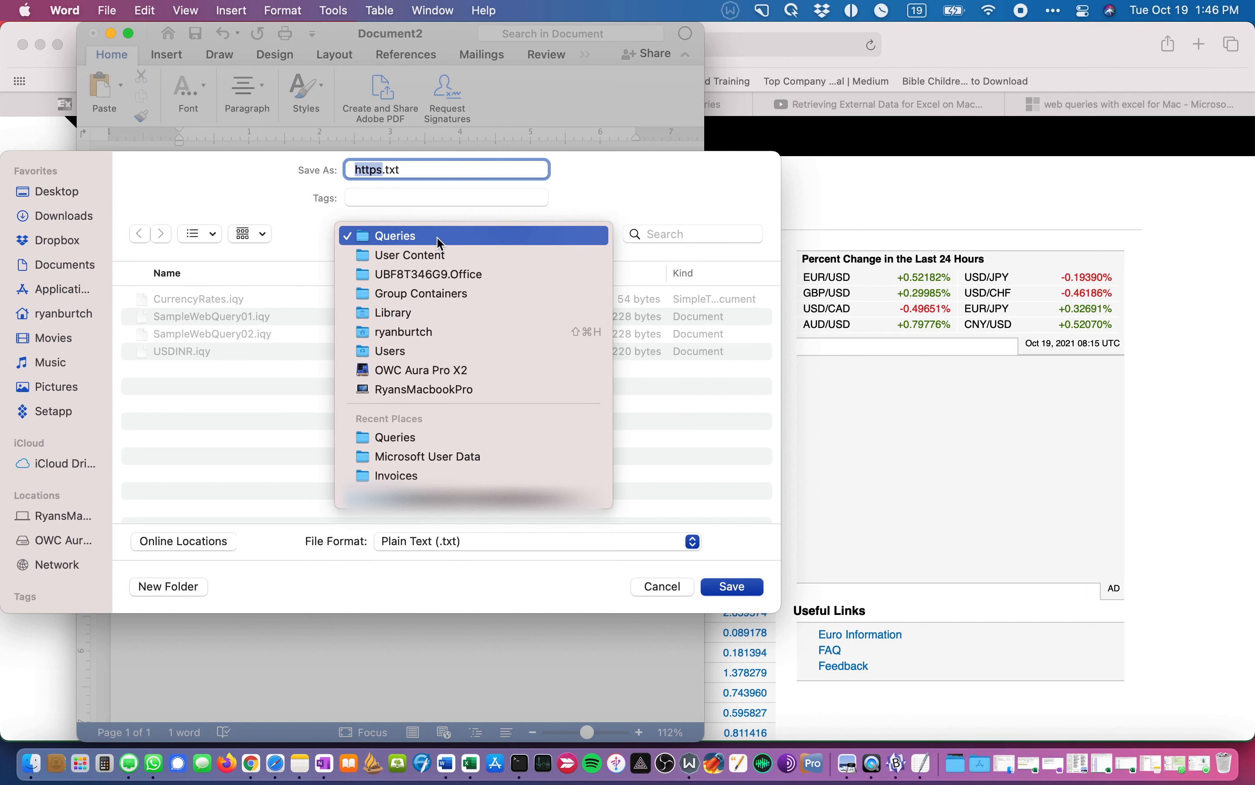
click(275, 409)
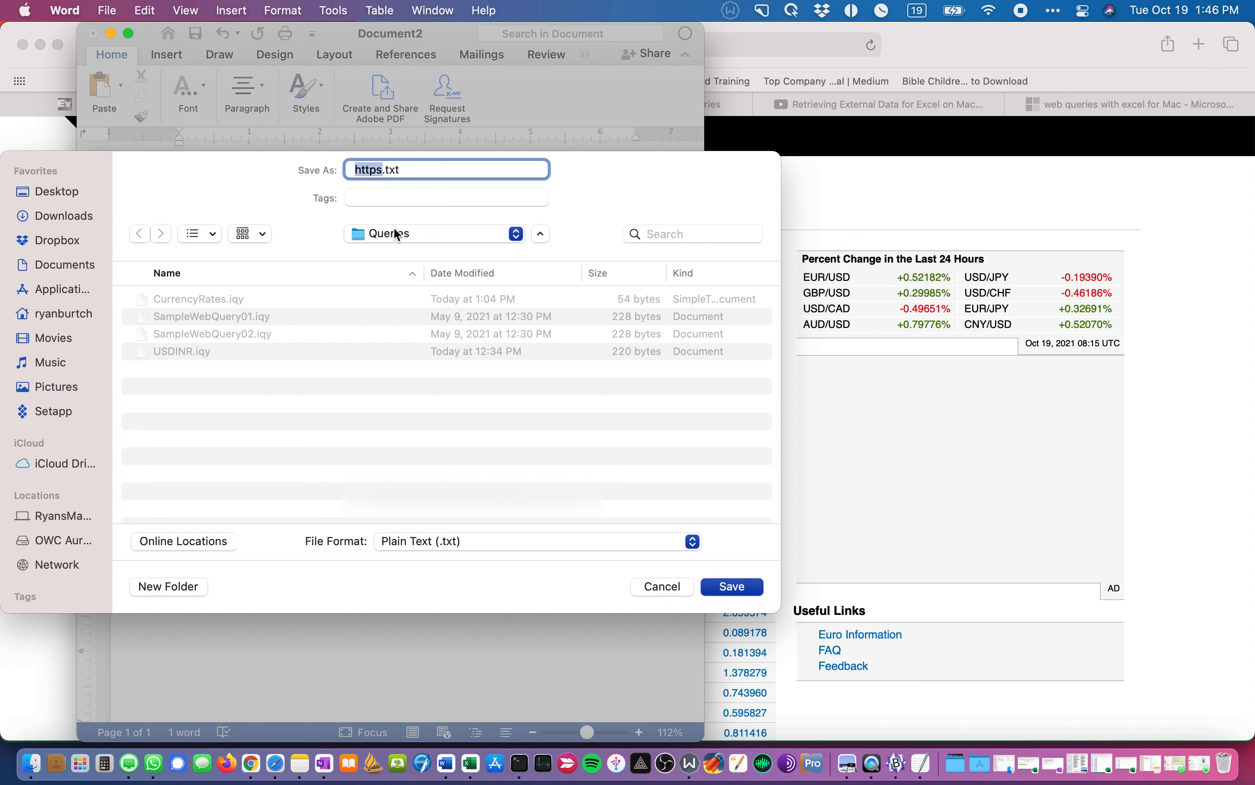
Step: Set the save location to the home folder's Library > Group Containers > UBF8T346G9.Office > User Content > Queries
click(40, 314)
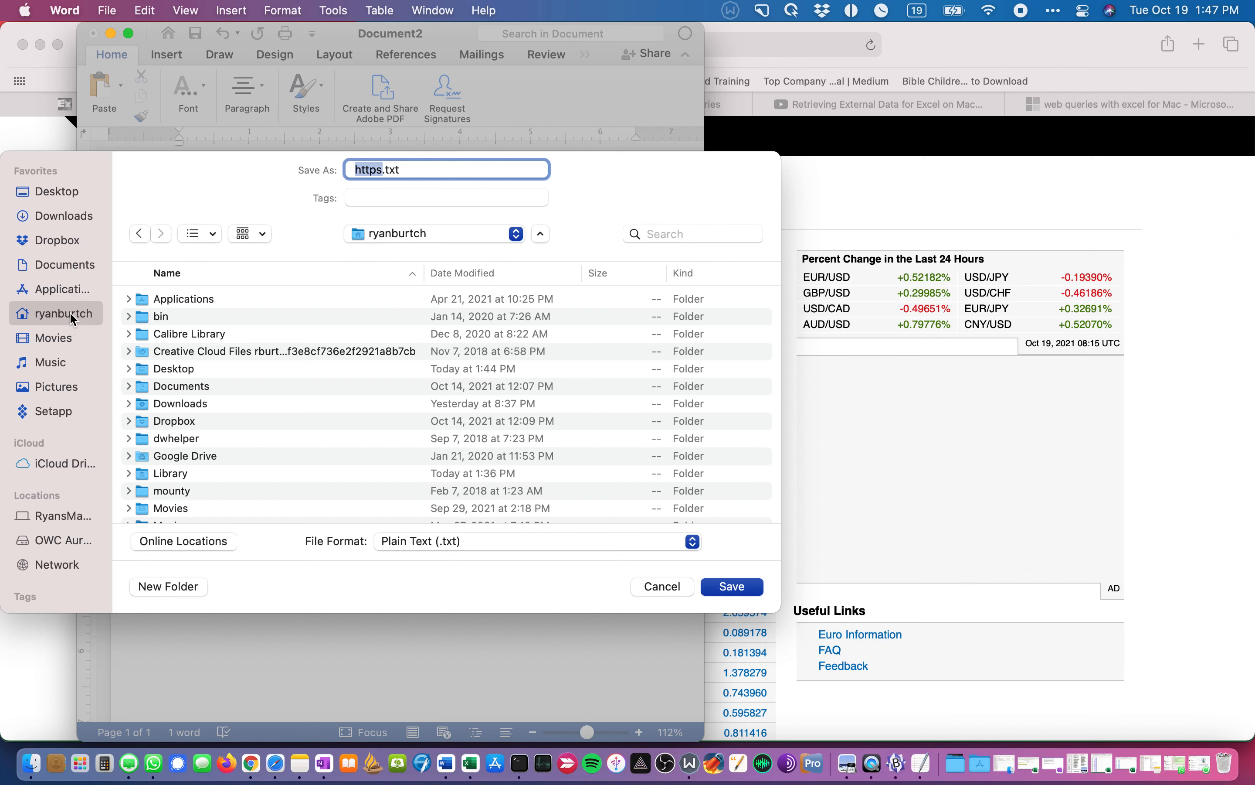
scroll(255, 415, down, 3)
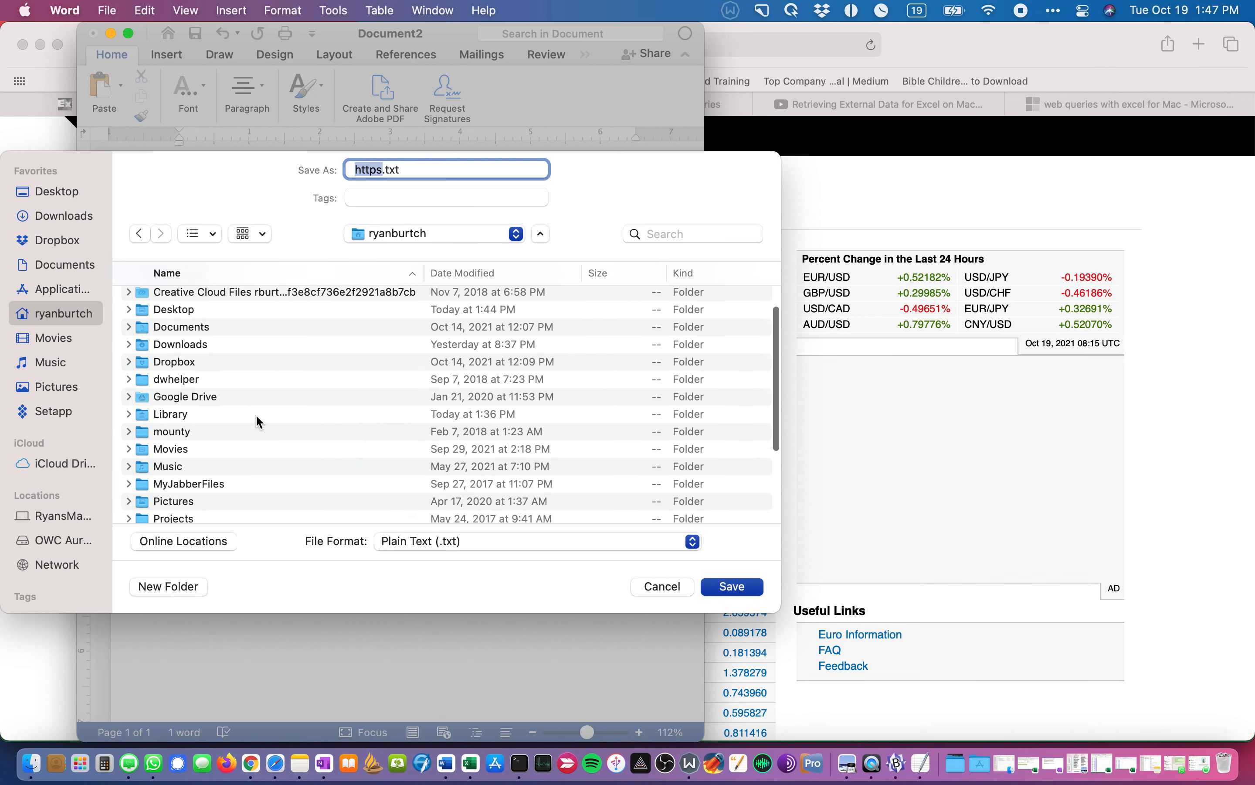
double_click(174, 410)
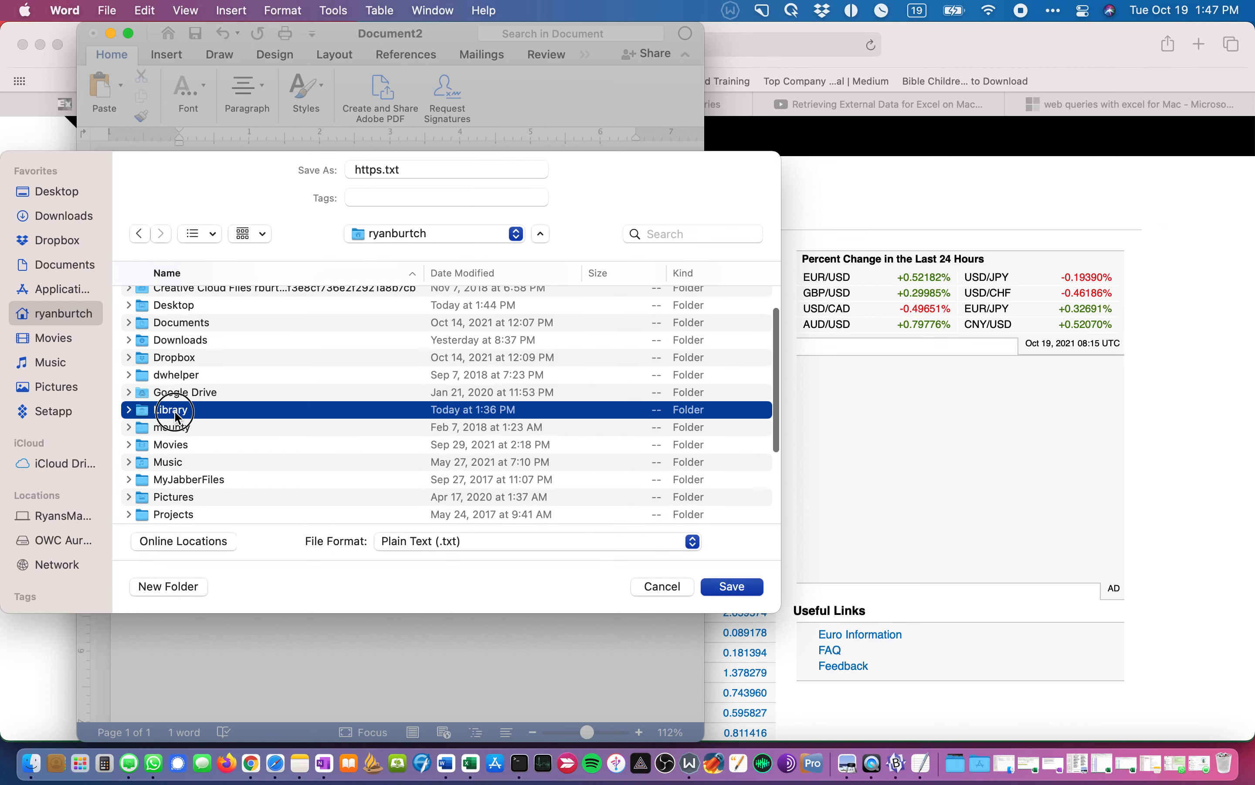
scroll(182, 371, down, 3)
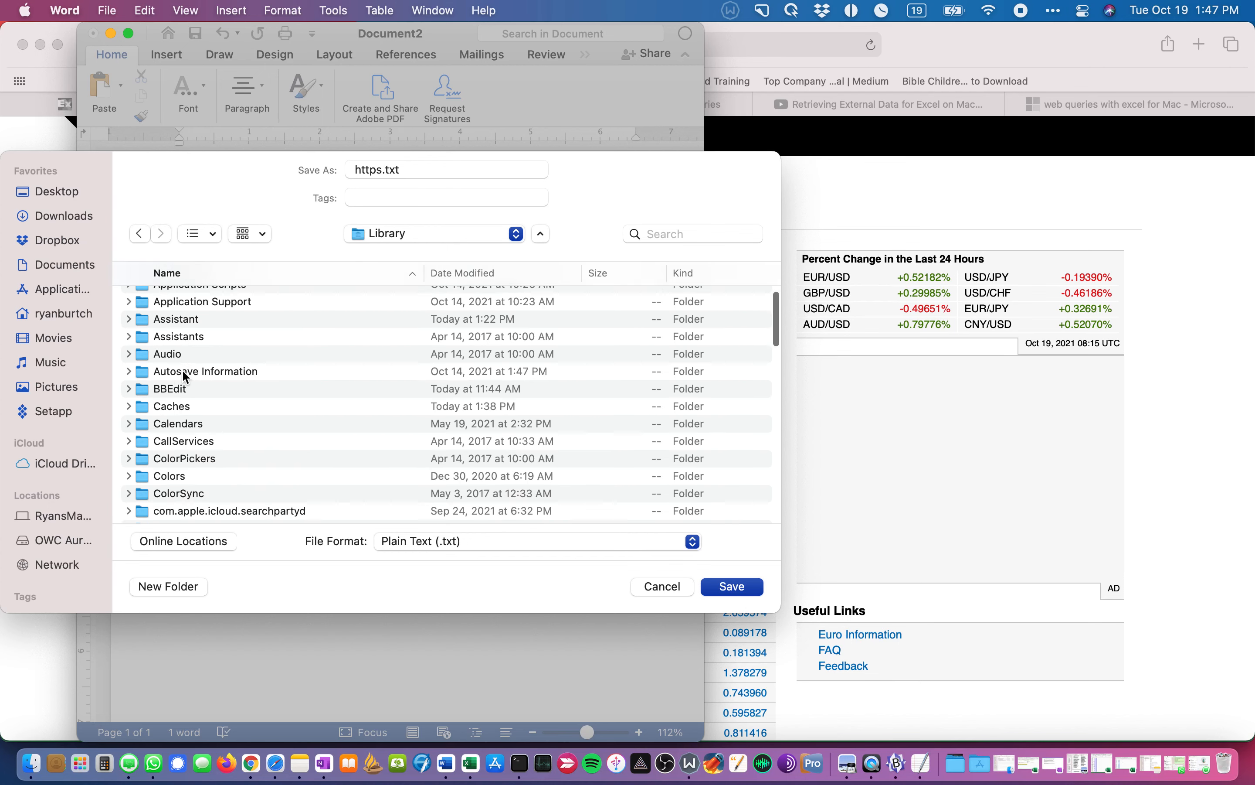
text(gr)
key(Return)
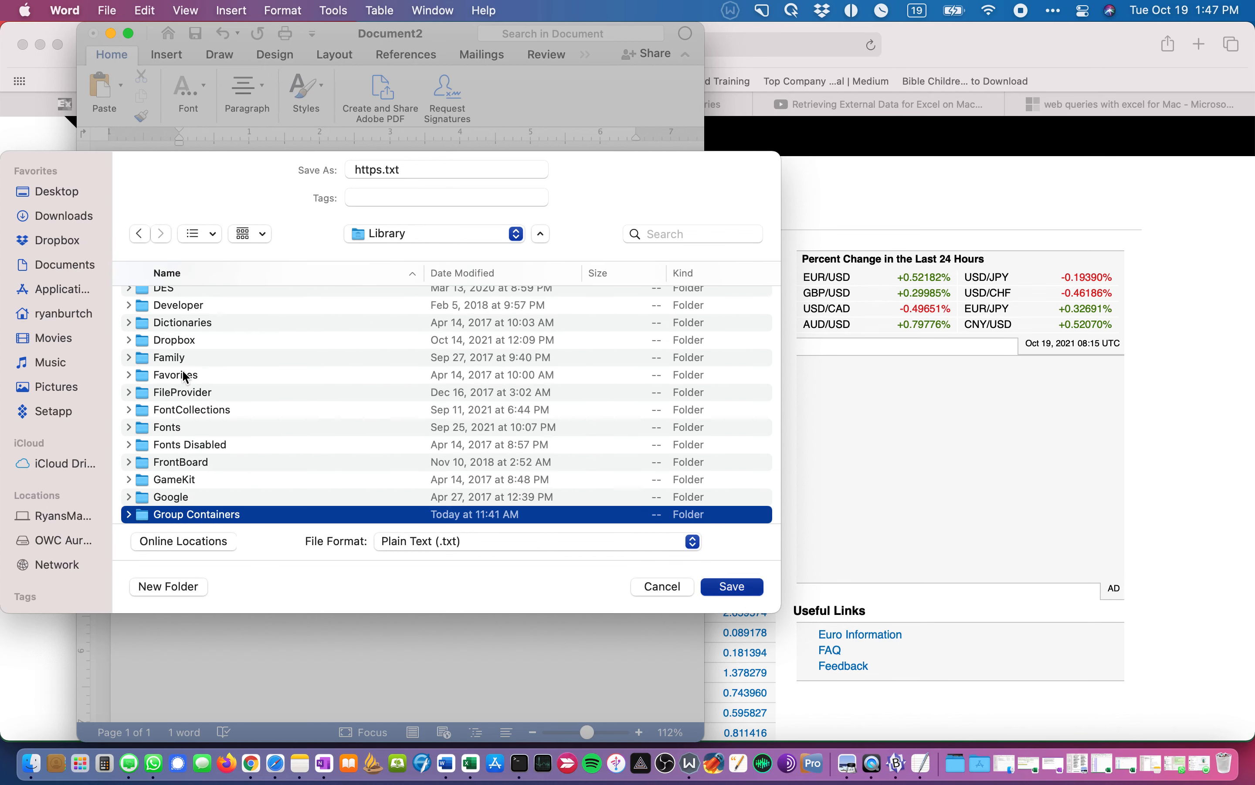
scroll(183, 371, down, 15)
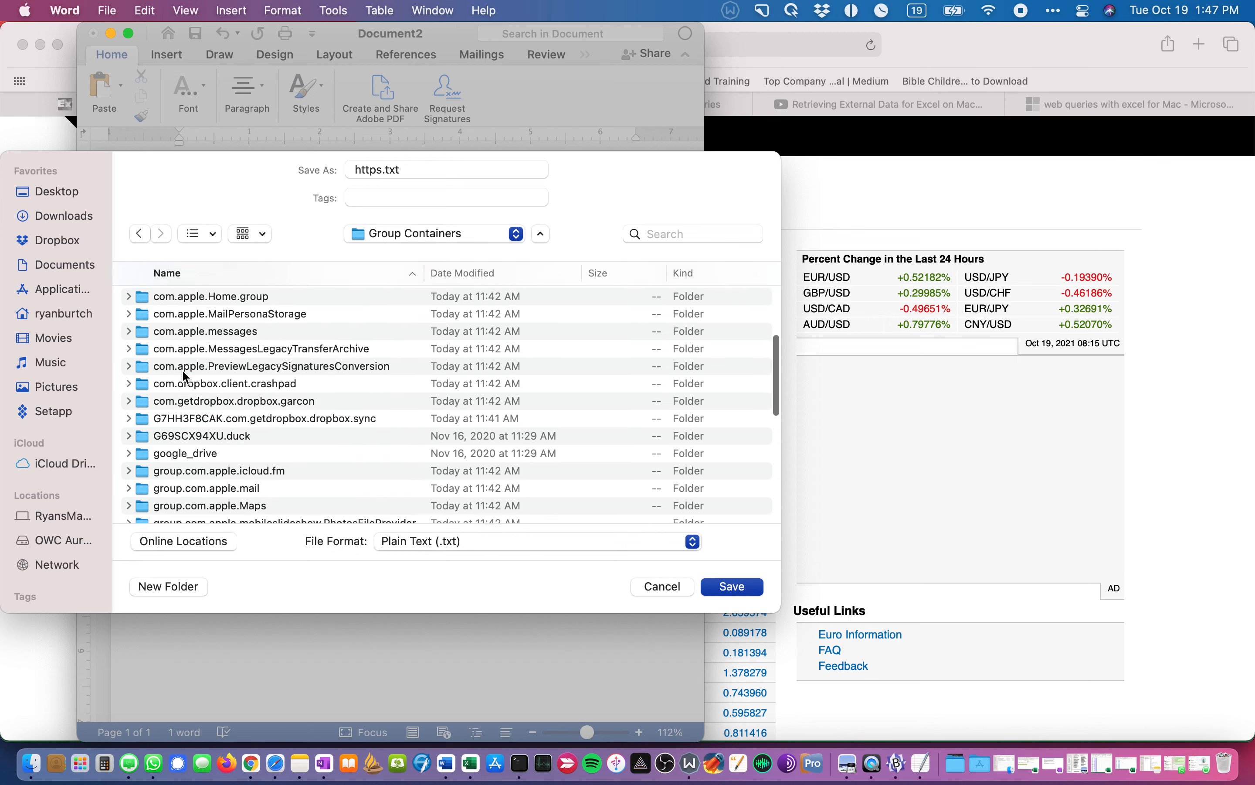
scroll(182, 371, down, 10)
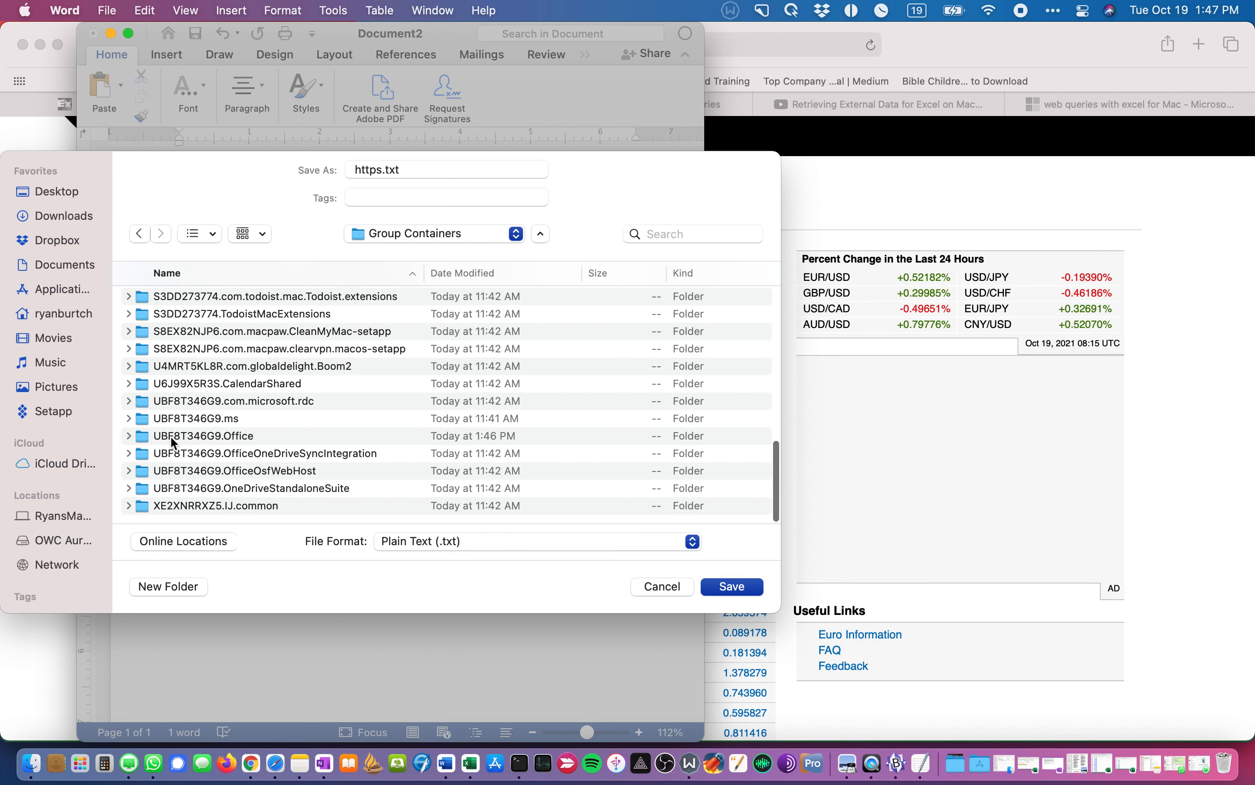
double_click(235, 435)
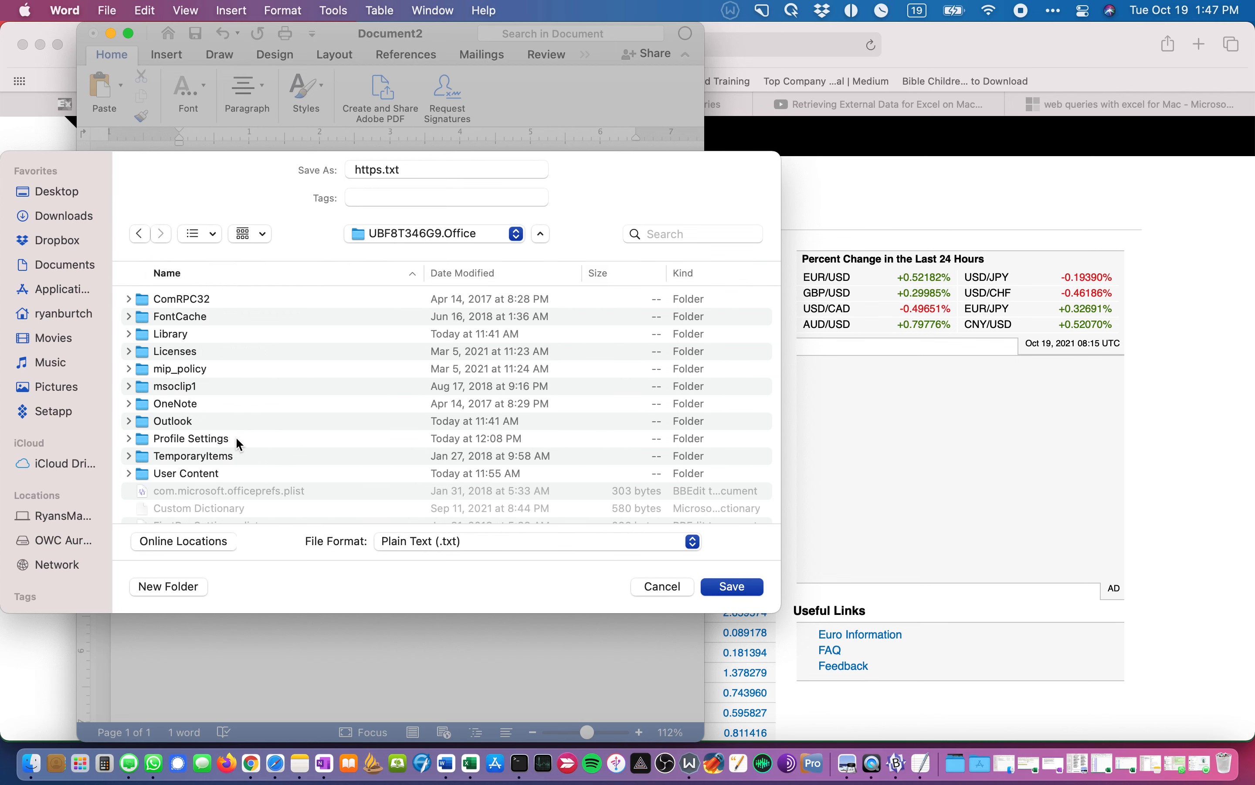
double_click(187, 474)
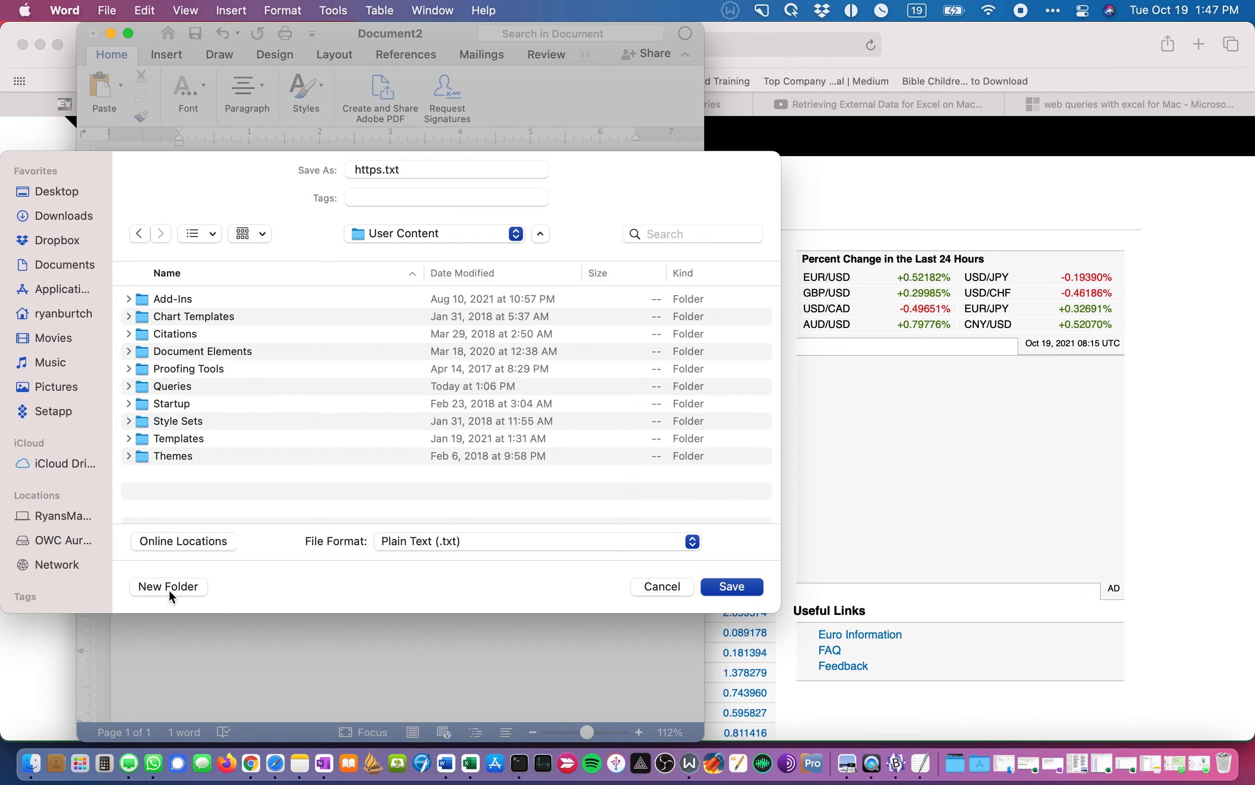
double_click(171, 386)
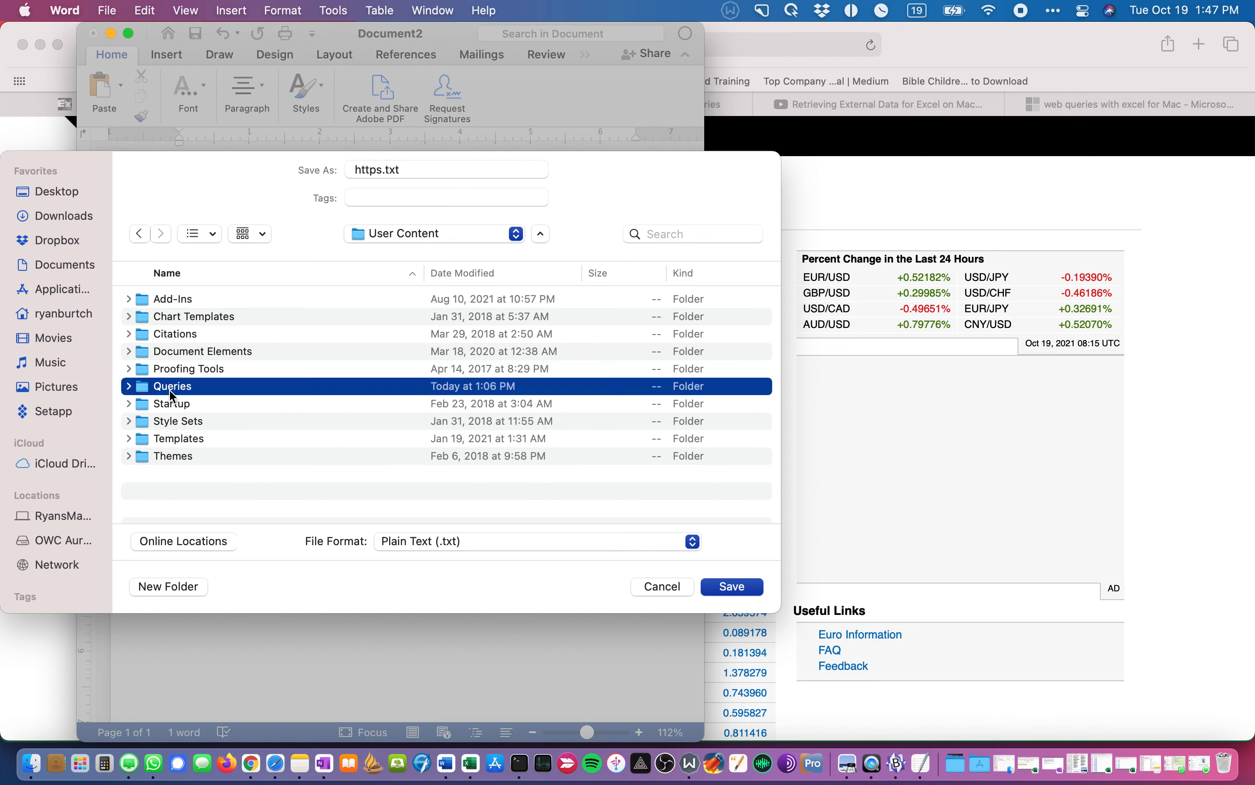
Step: Enter CurrencyRates.txt as the file name for the text file and cancel the save
click(364, 169)
double_click(364, 169)
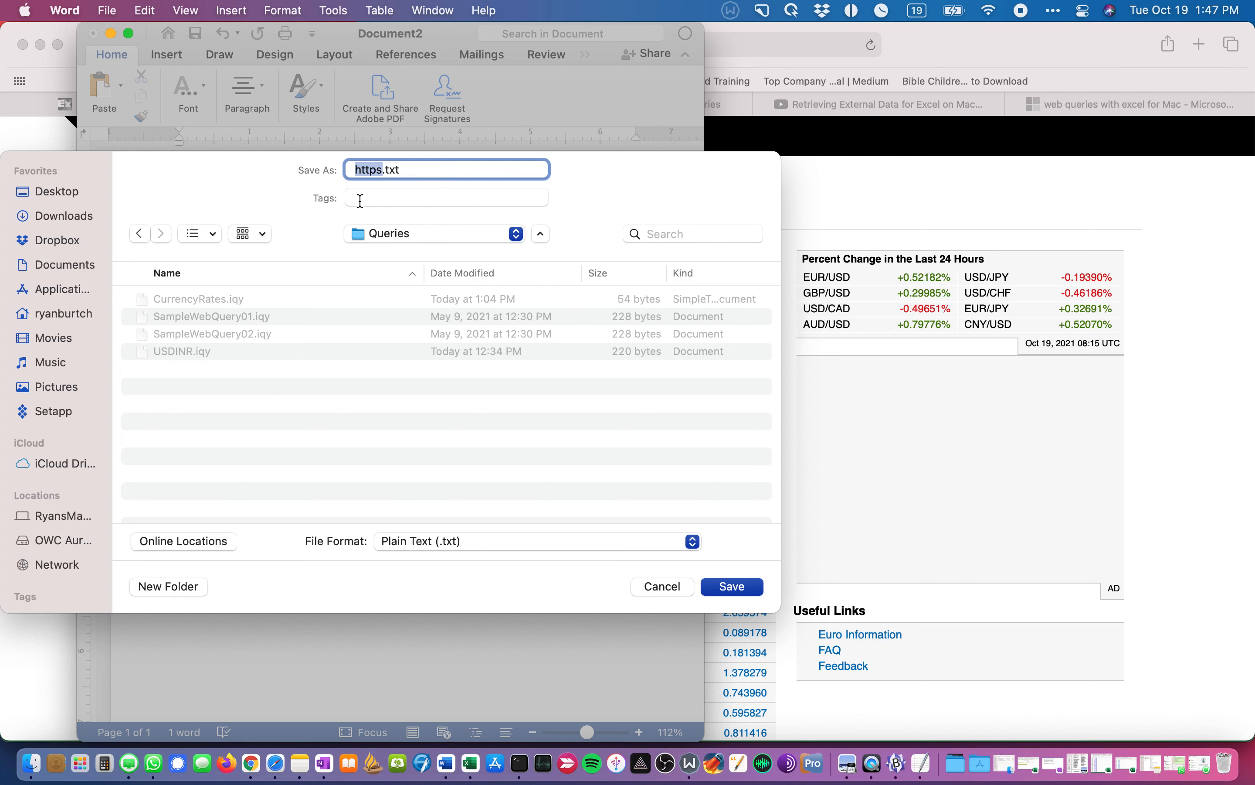
text(Curer)
key(BackSpace)
key(BackSpace)
text(rencyExchange)
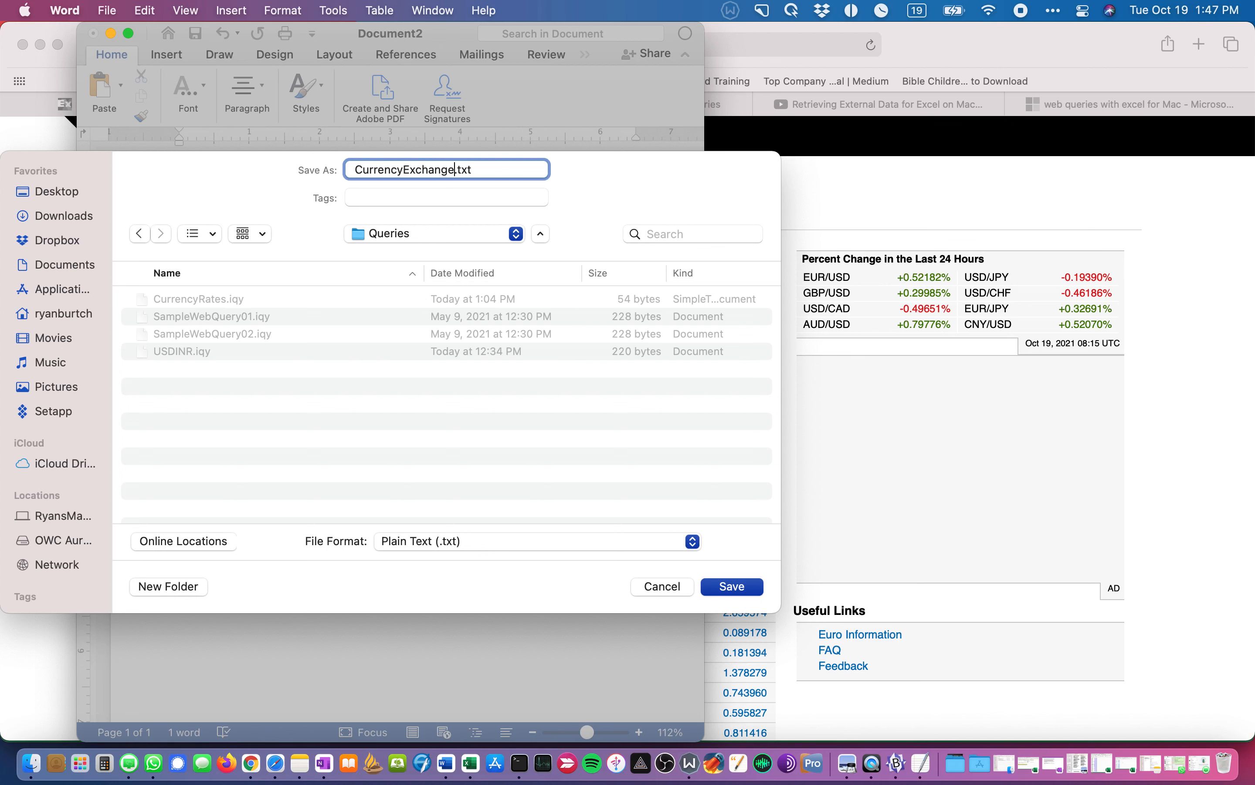
key(BackSpace)
key(BackSpace)
key(BackSpace)
key(BackSpace)
key(BackSpace)
key(BackSpace)
key(BackSpace)
key(BackSpace)
text(Rates)
drag(468, 170, 331, 170)
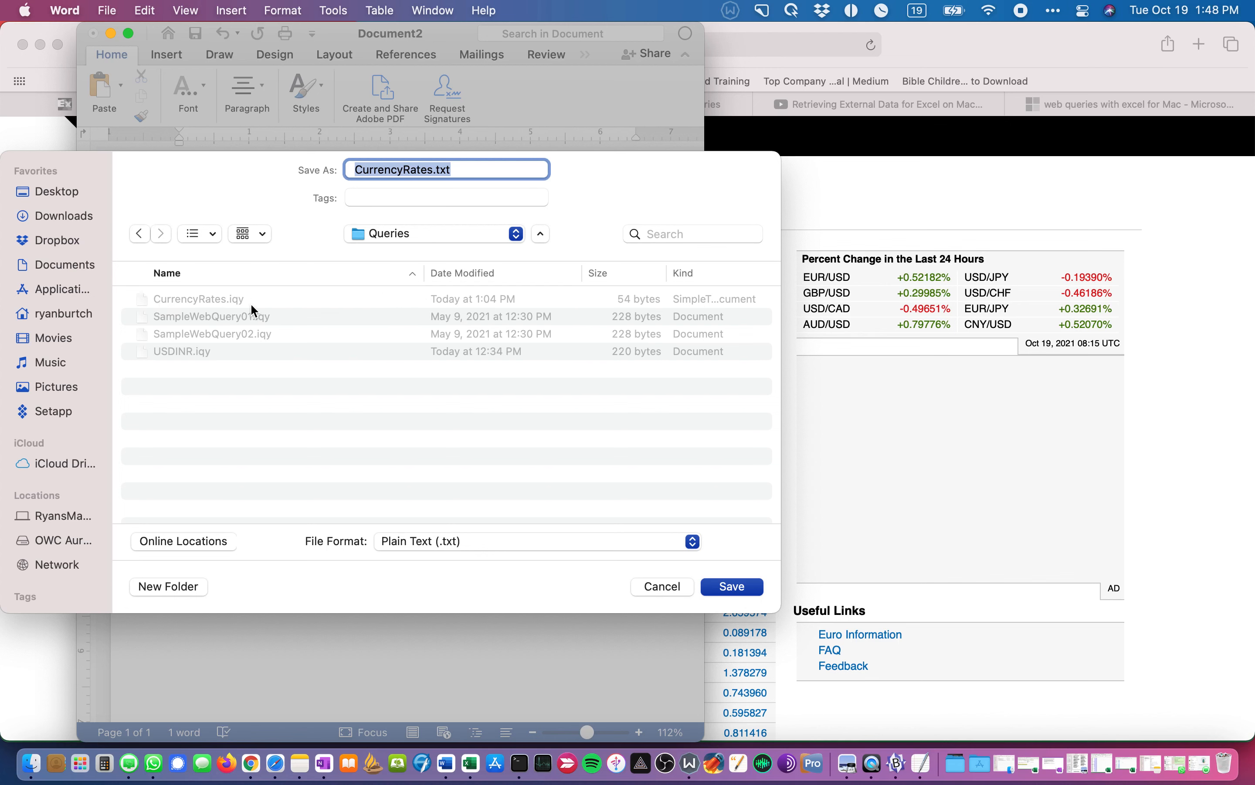
click(662, 587)
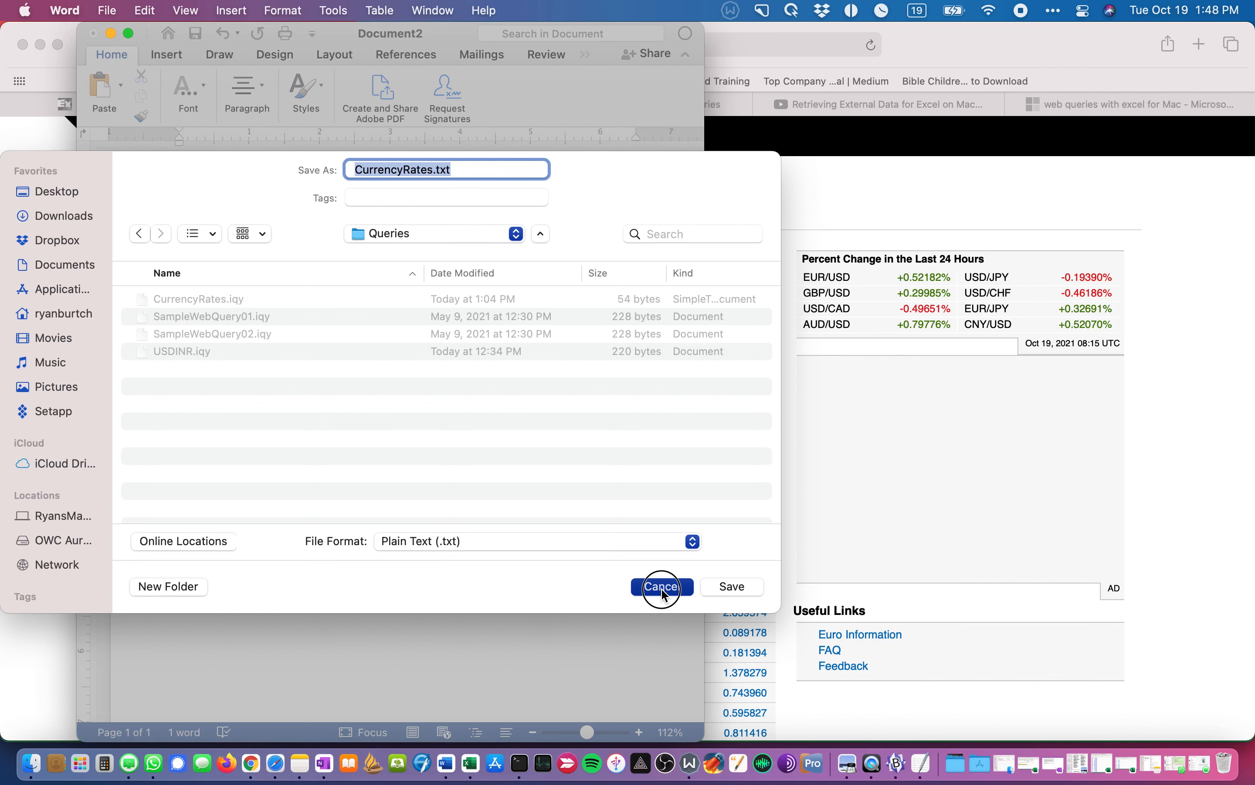
Step: Switch to Finder, examine the contents of CurrencyRates.iqy from the Queries folder in TextEdit, and put both windows away
key(super+Tab)
key(super+shift+Tab)
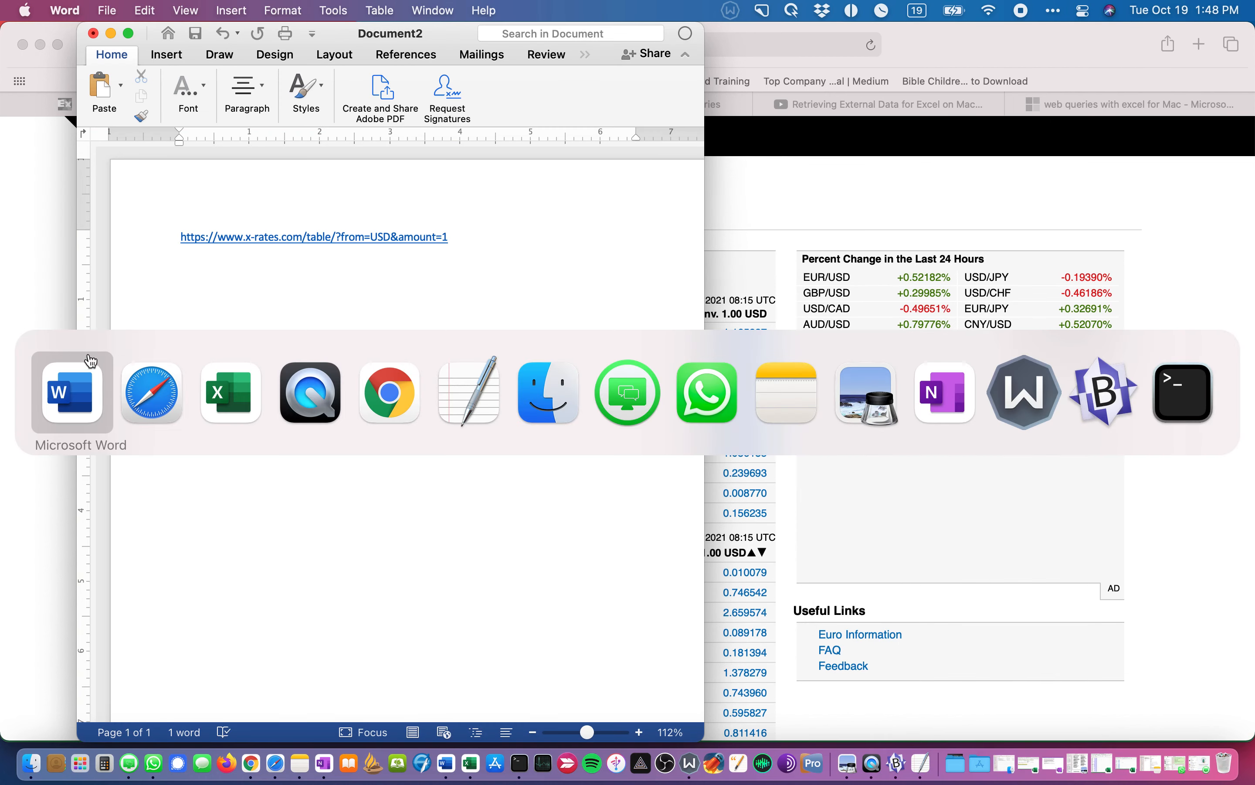
click(534, 379)
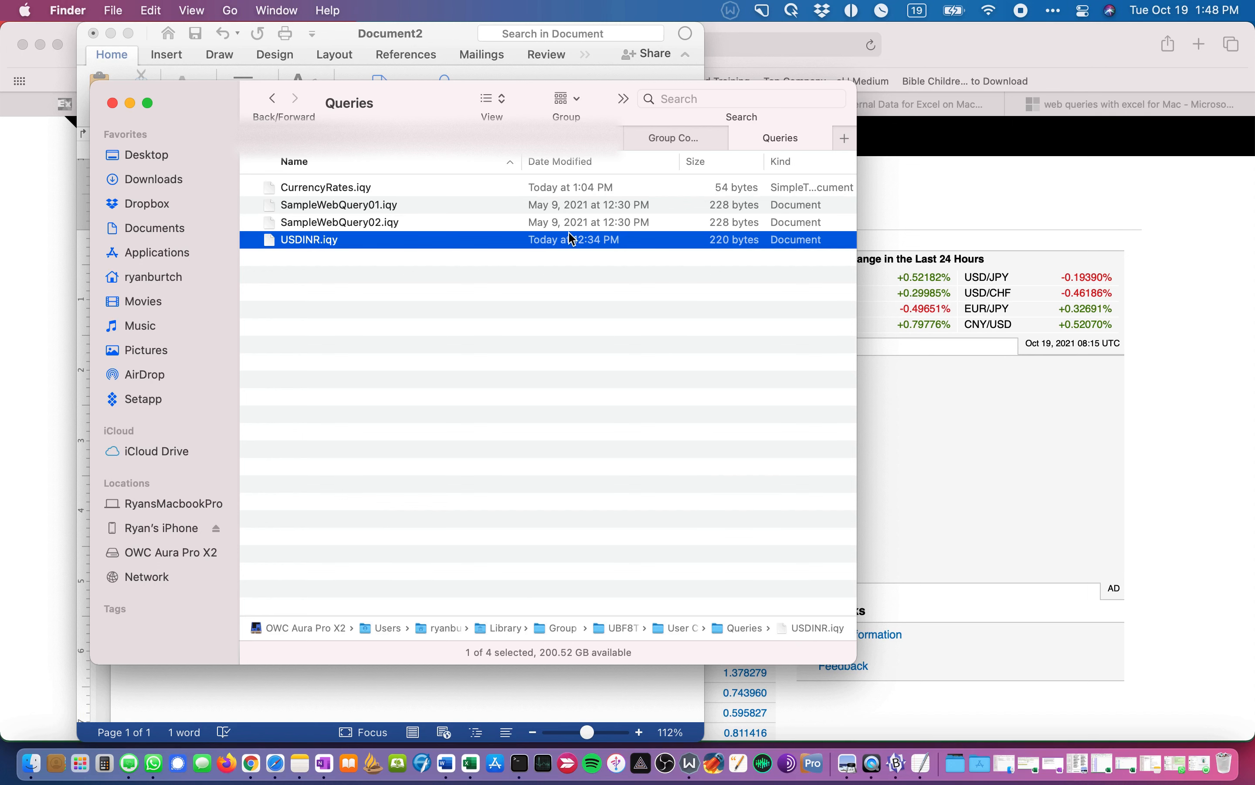
click(326, 196)
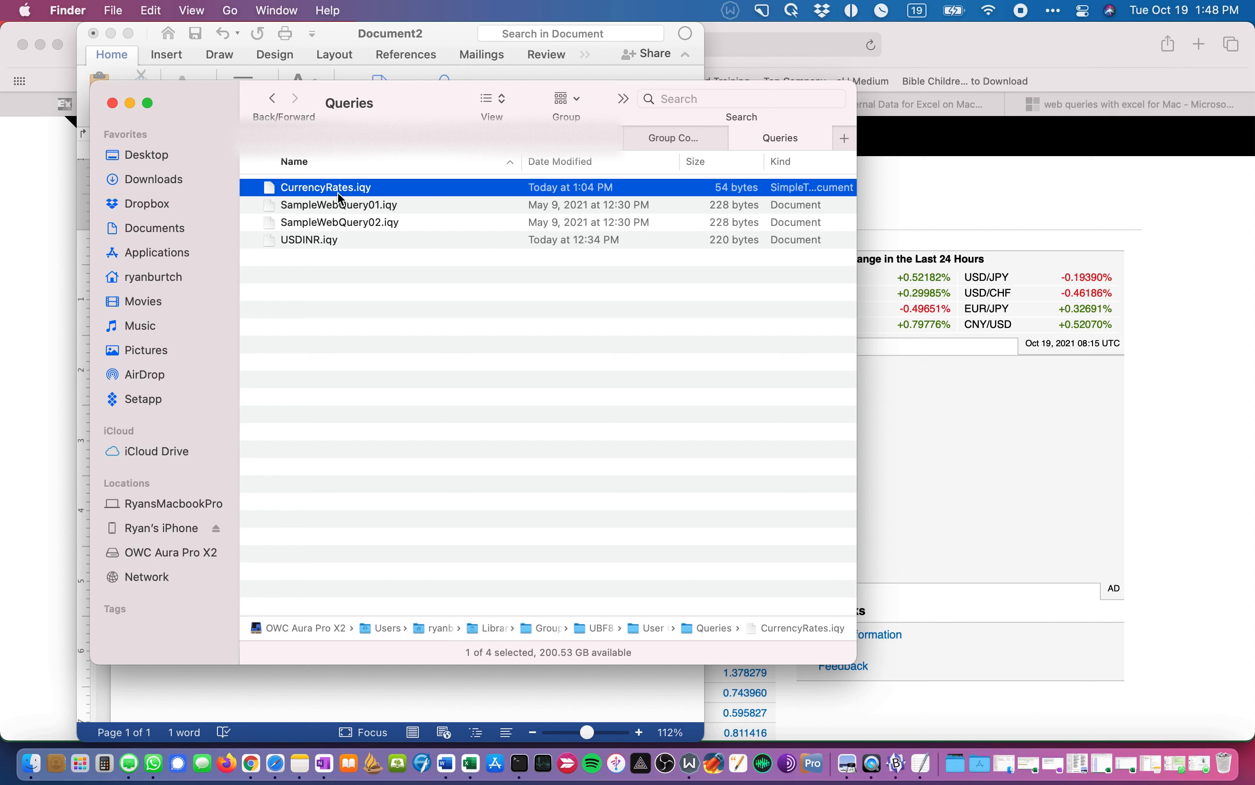
right_click(341, 190)
mouse_move(521, 221)
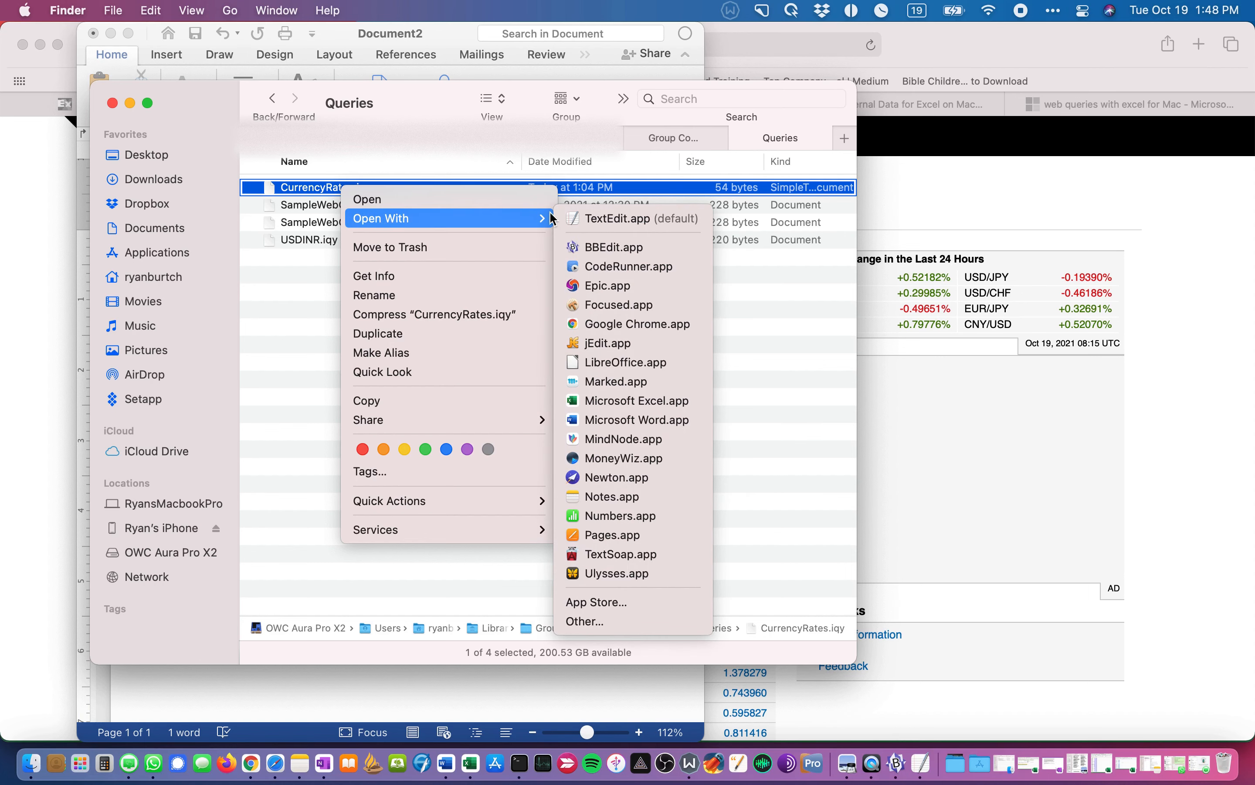
click(597, 218)
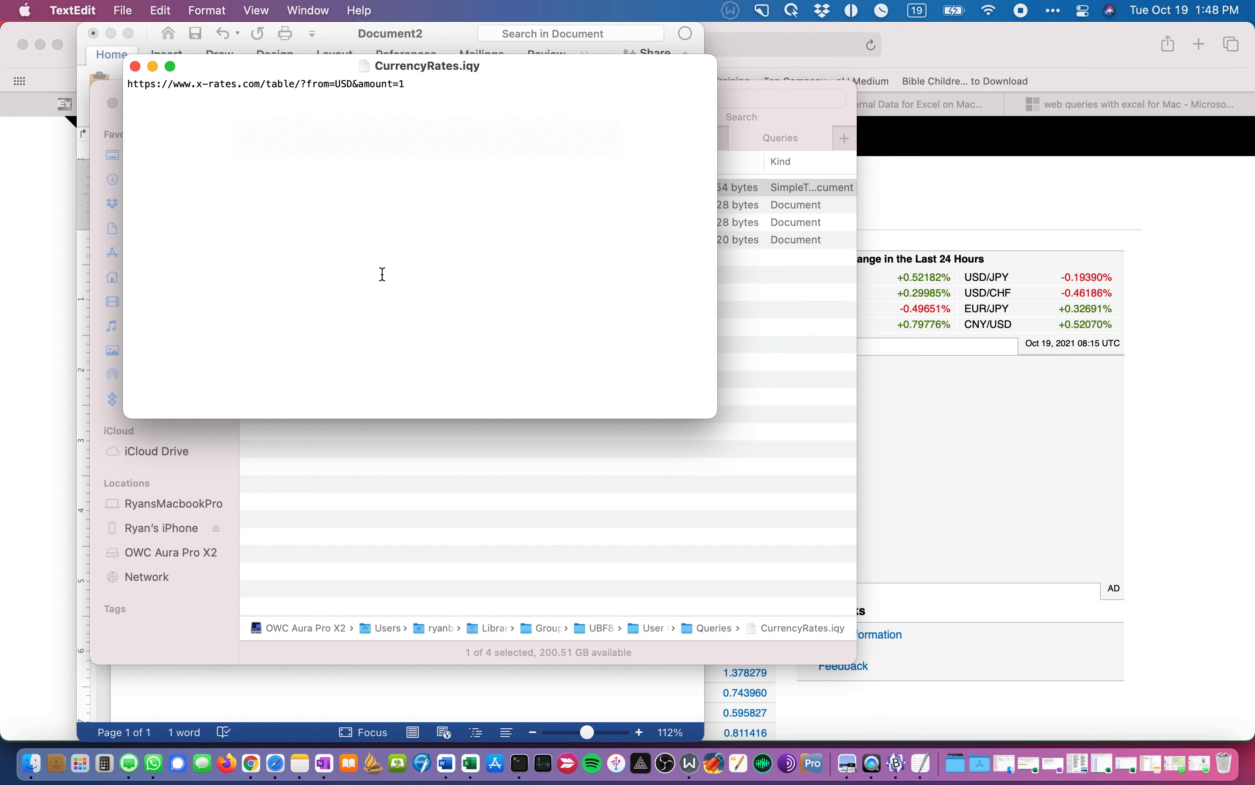
click(135, 66)
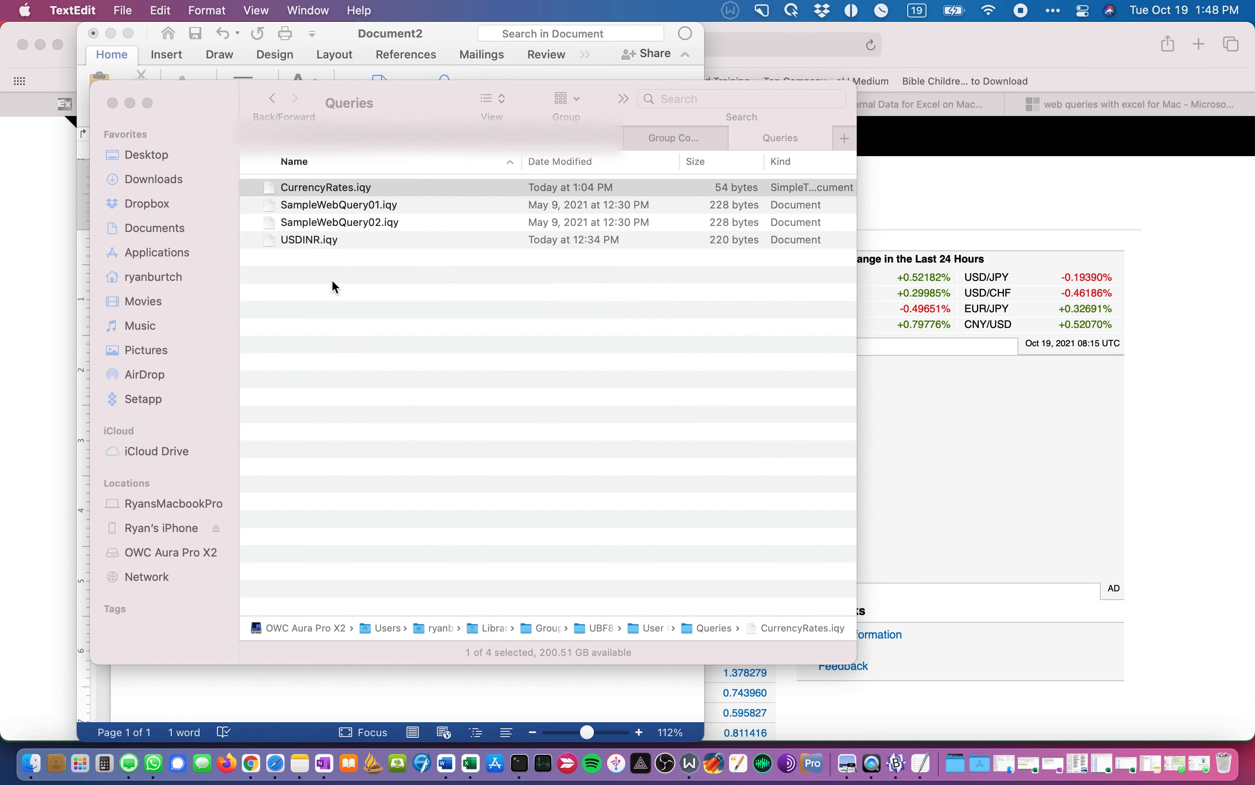
click(130, 103)
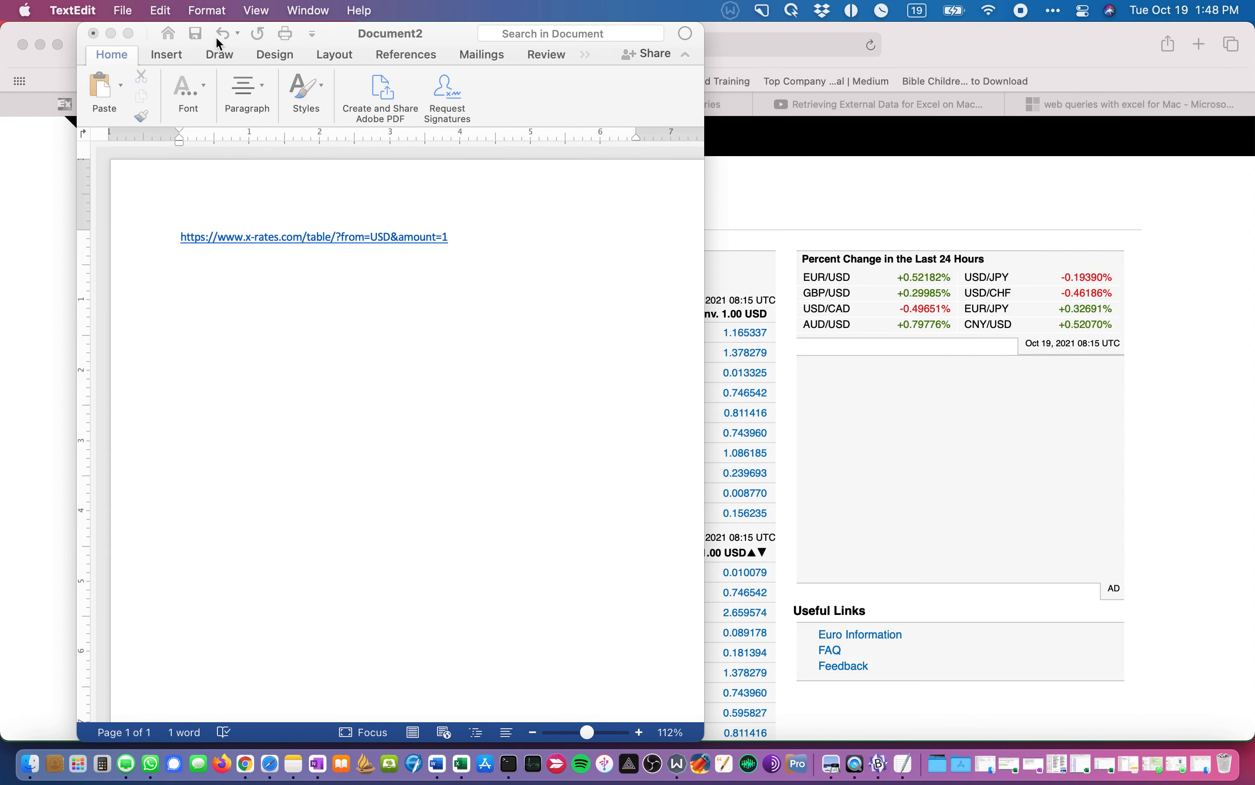
Step: Close the unsaved Word document containing the x-rates.com table address
click(279, 318)
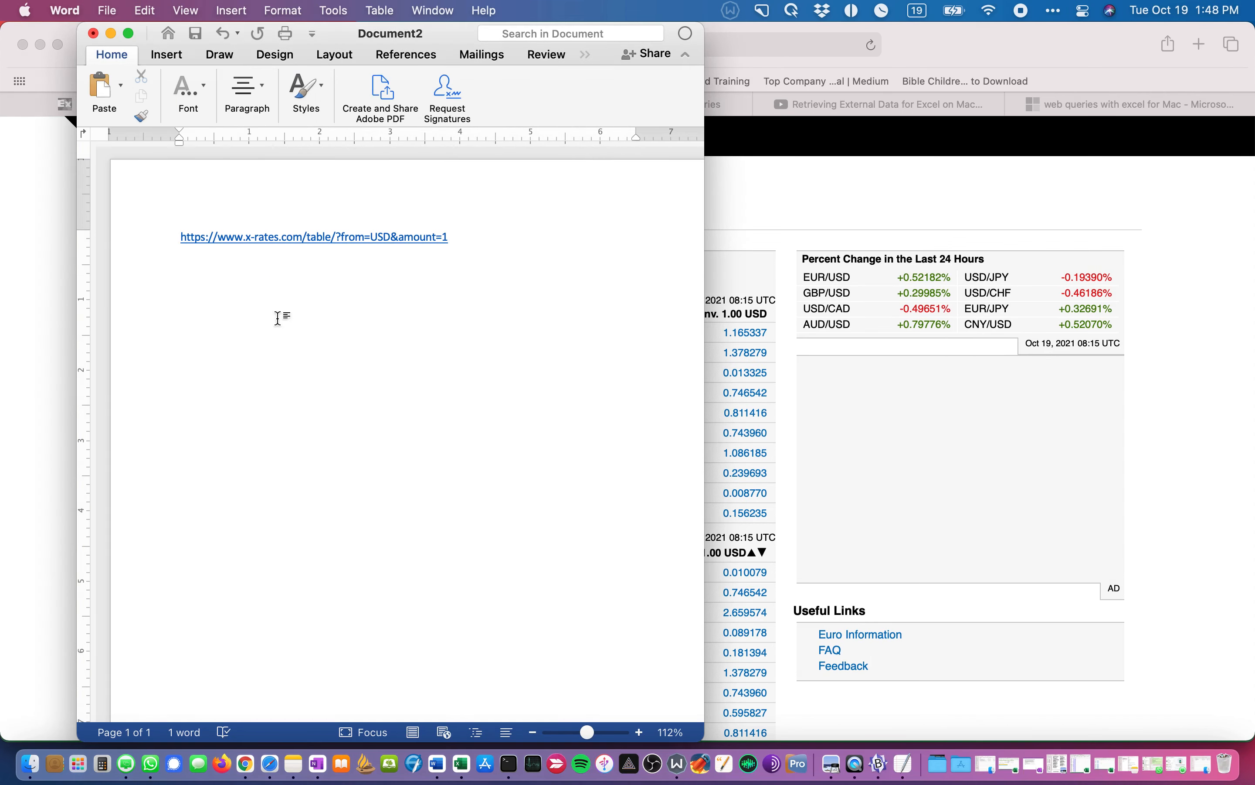
click(94, 34)
click(402, 499)
click(94, 33)
click(450, 460)
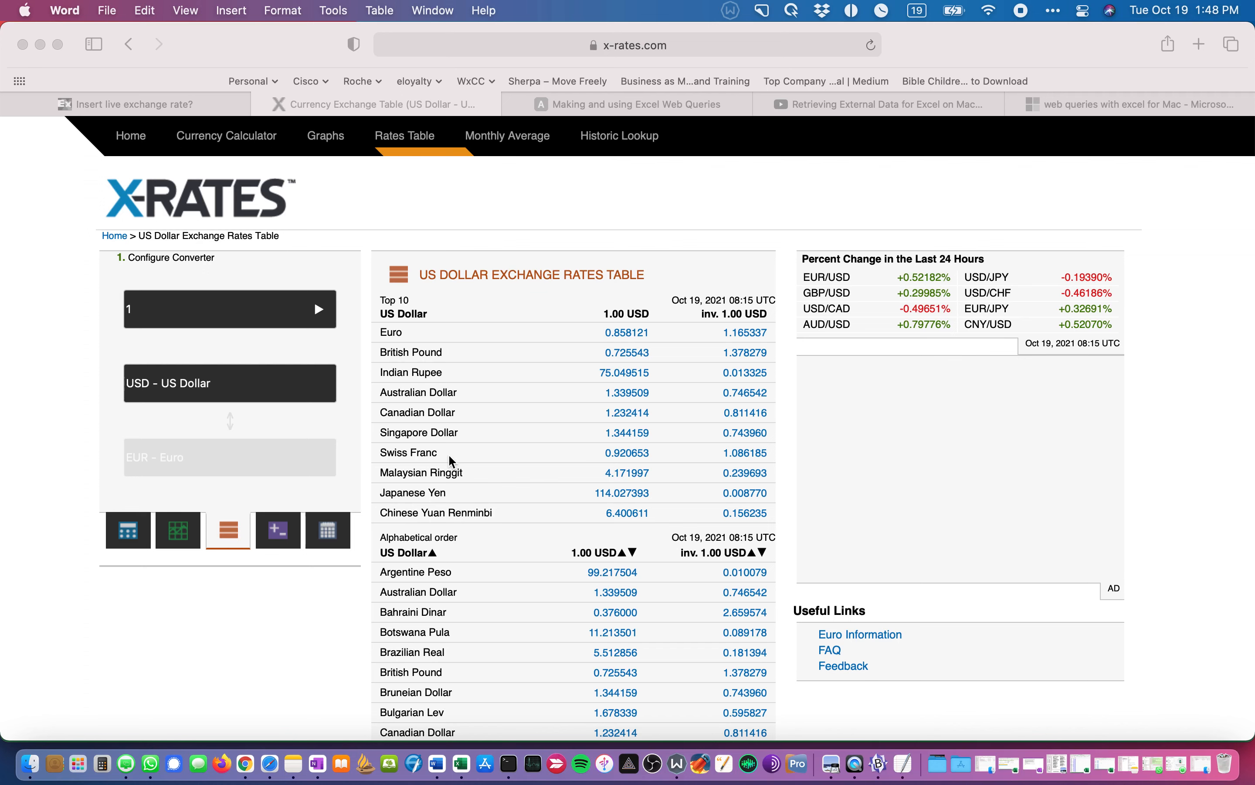
Step: Switch to Excel and add a new worksheet after the USDINR sheet in the invoice workbook
key(super+Tab)
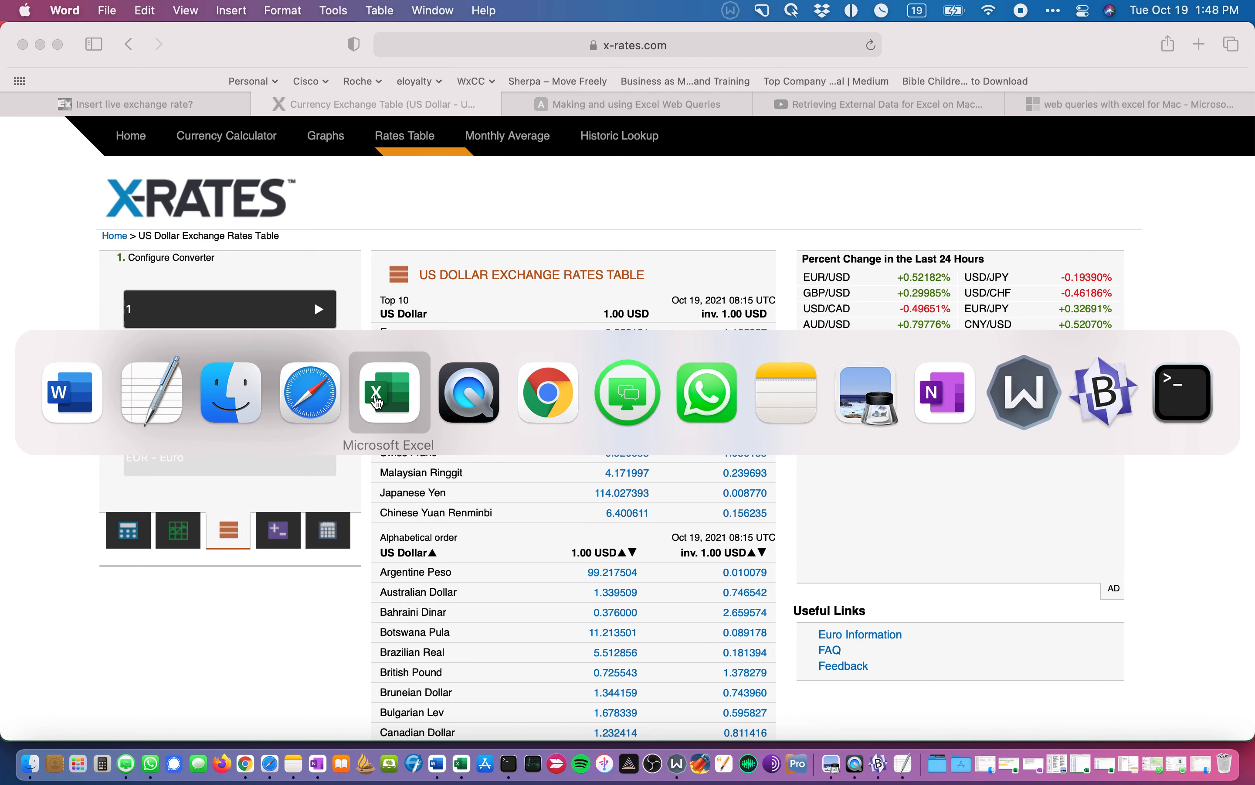
click(378, 404)
scroll(298, 304, left, 1)
key(super+Tab)
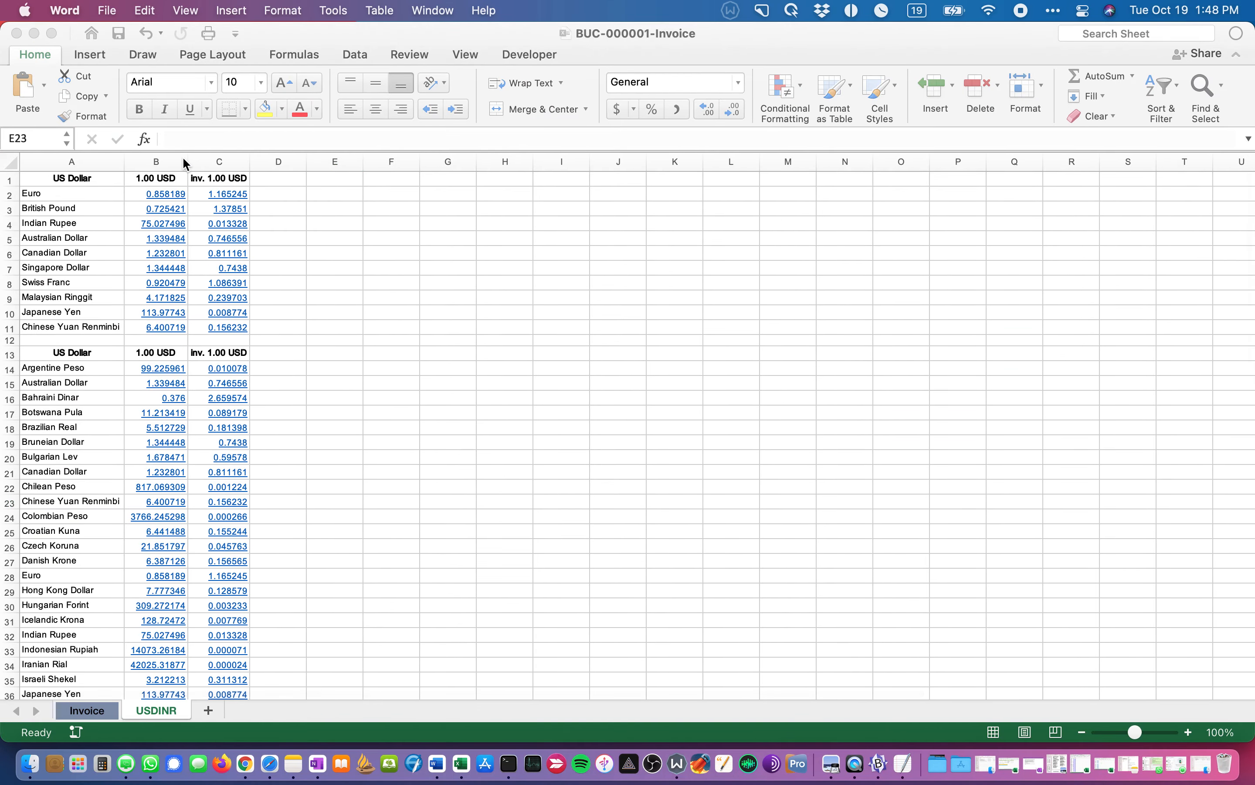
key(super+Tab)
click(369, 405)
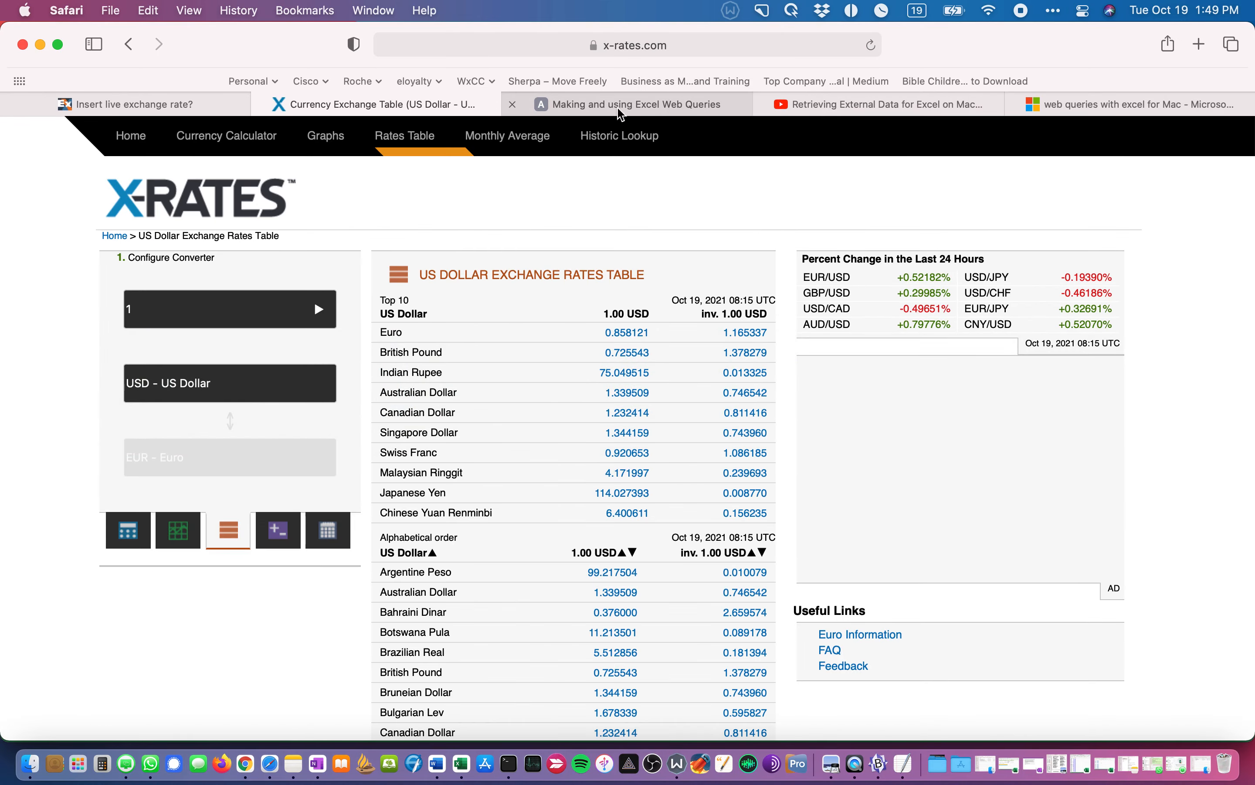
key(super+Tab)
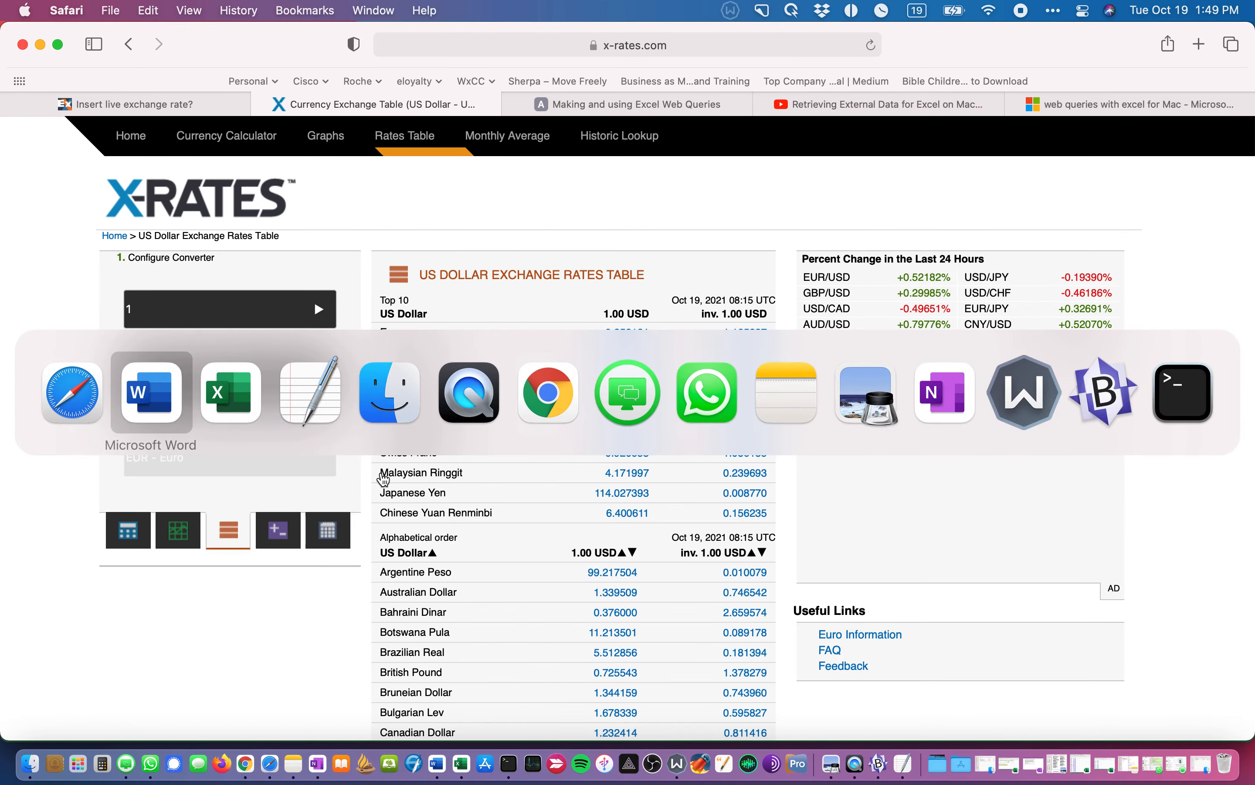
key(super+Tab)
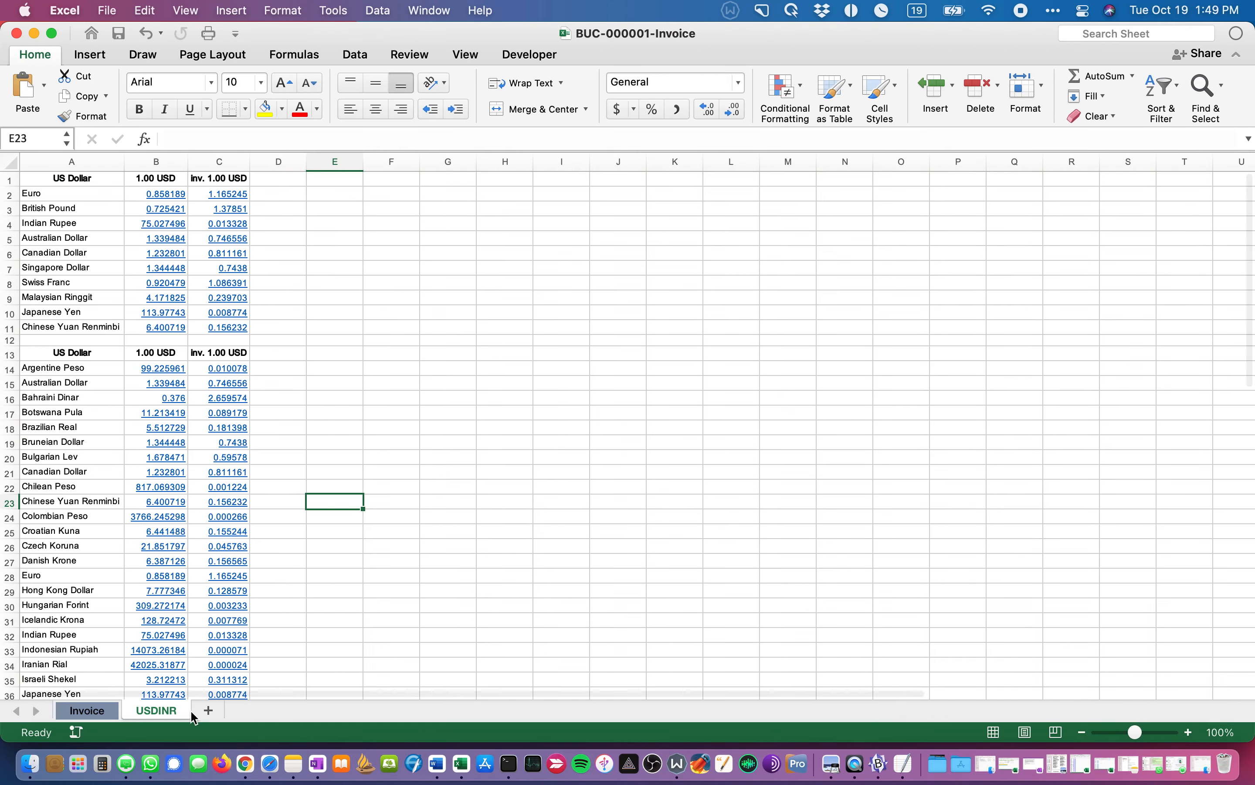
scroll(155, 247, down, 1)
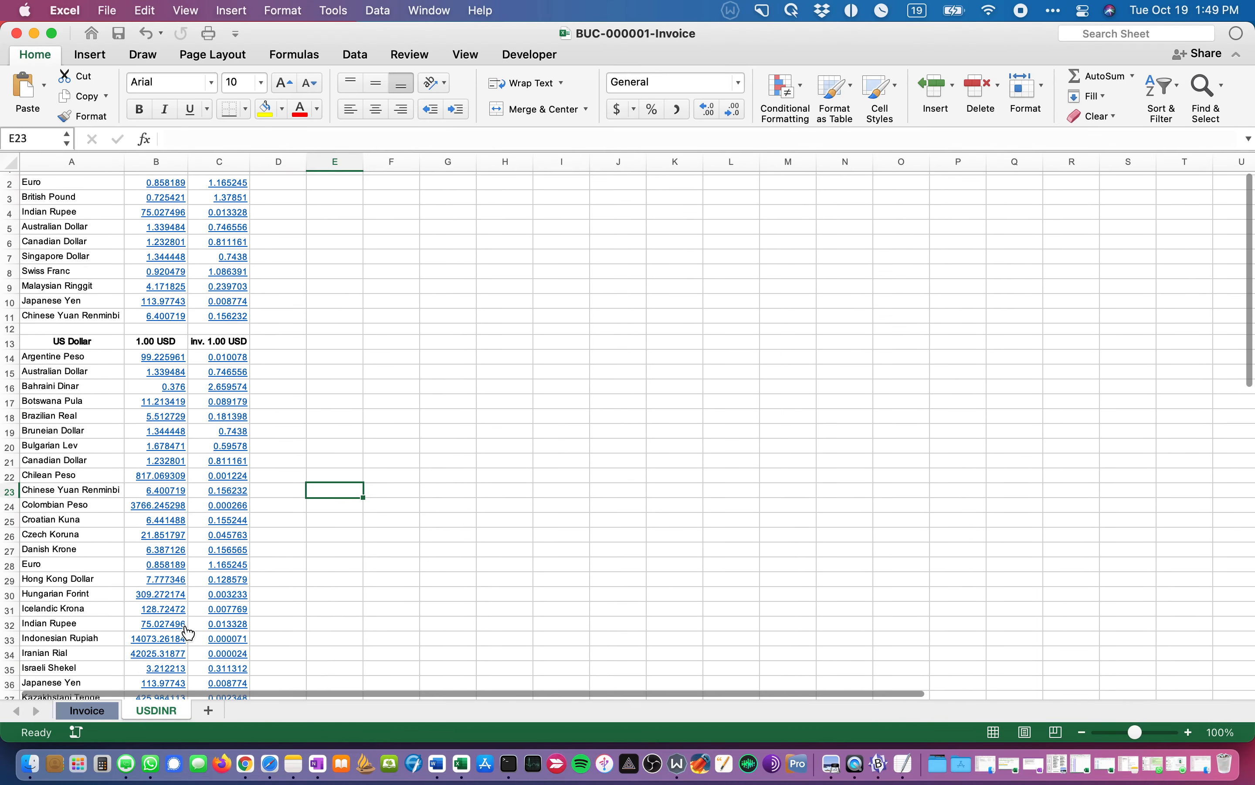
click(207, 710)
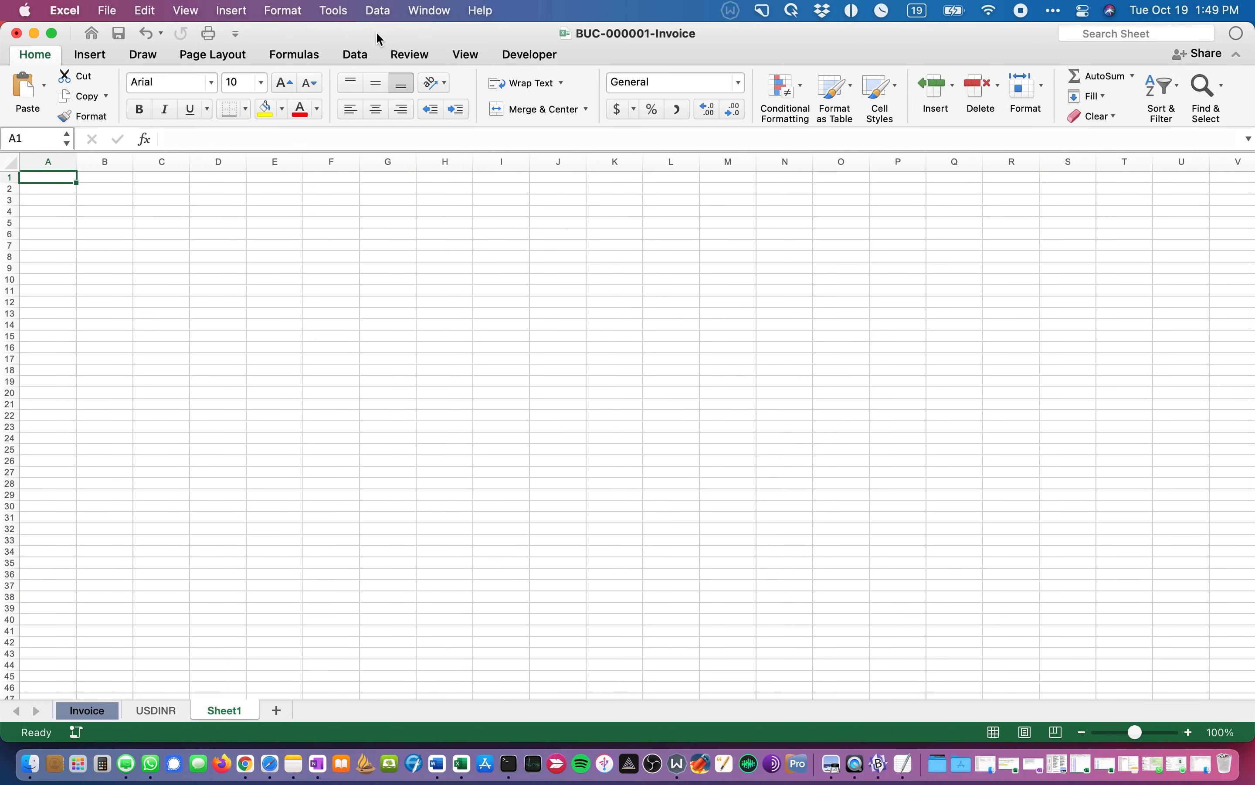
Step: Examine the commands available for getting external data, including Run Web Query
click(379, 12)
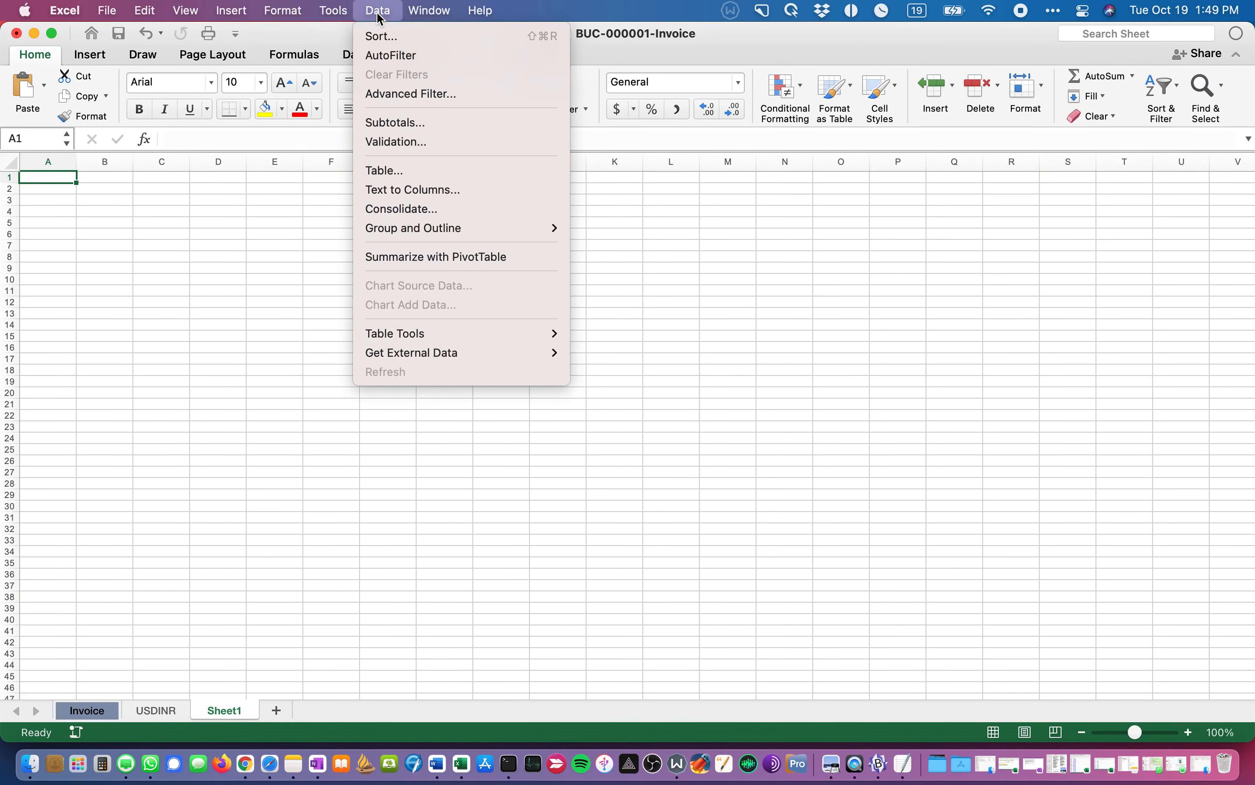
click(364, 54)
click(364, 54)
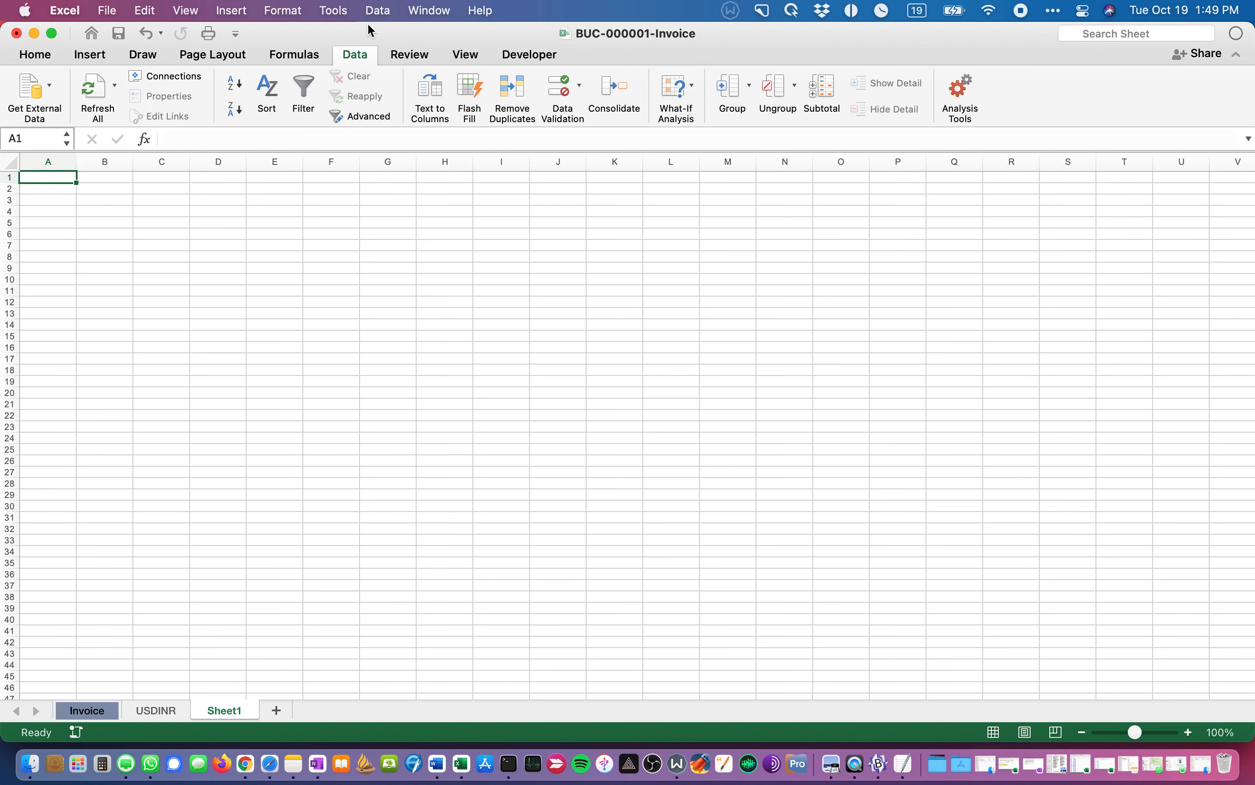
click(379, 9)
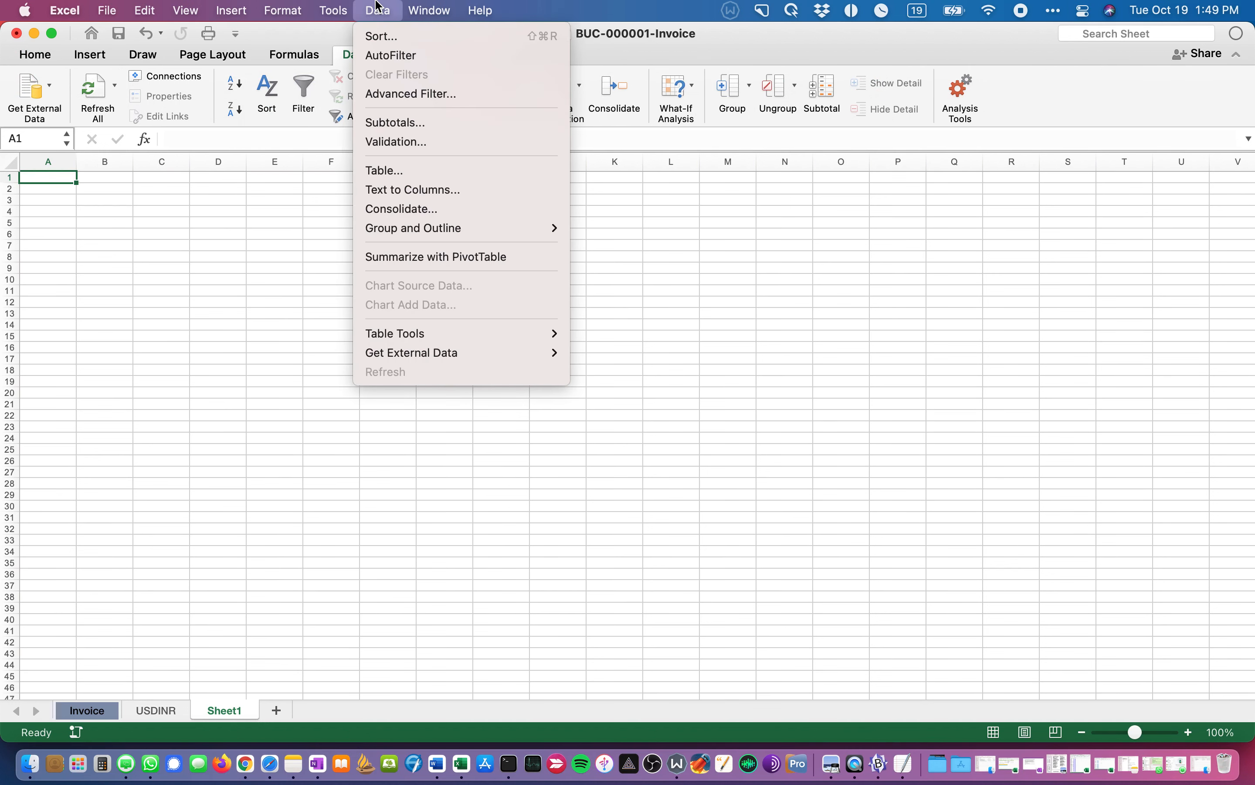
mouse_move(416, 356)
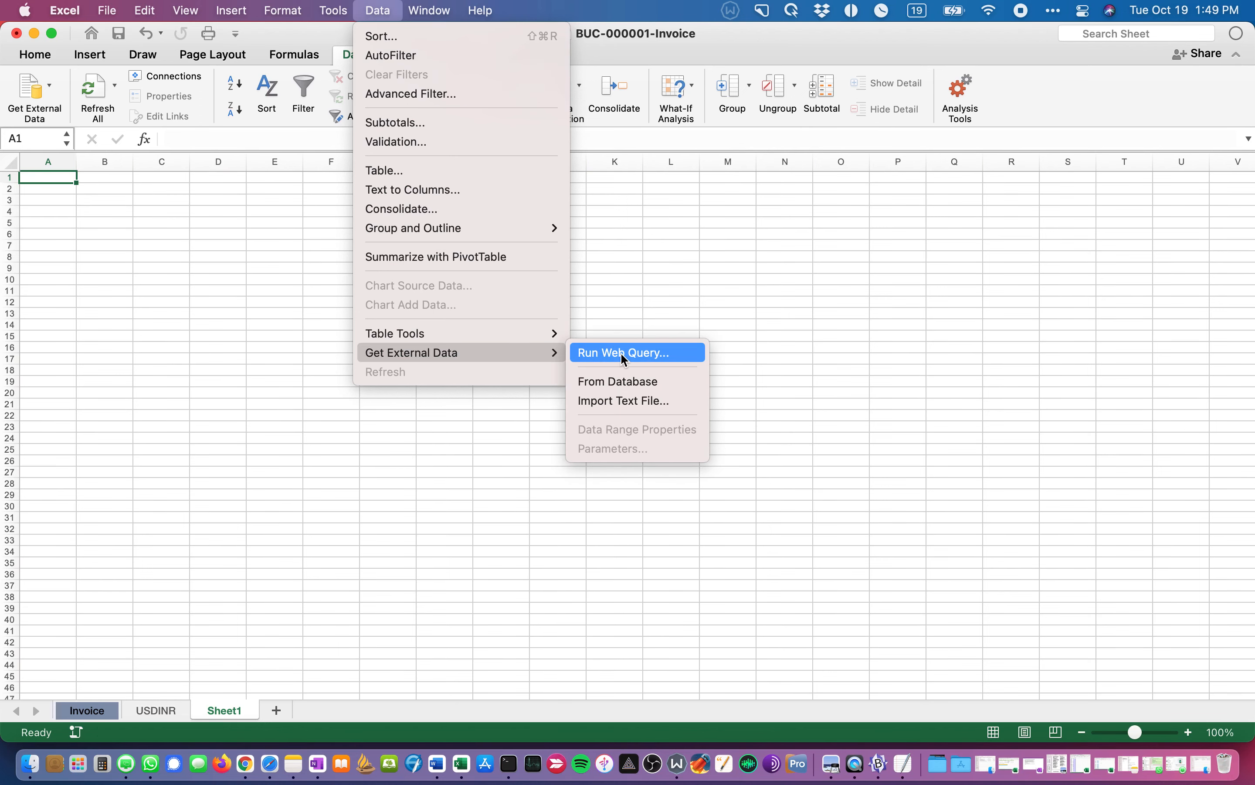
click(34, 332)
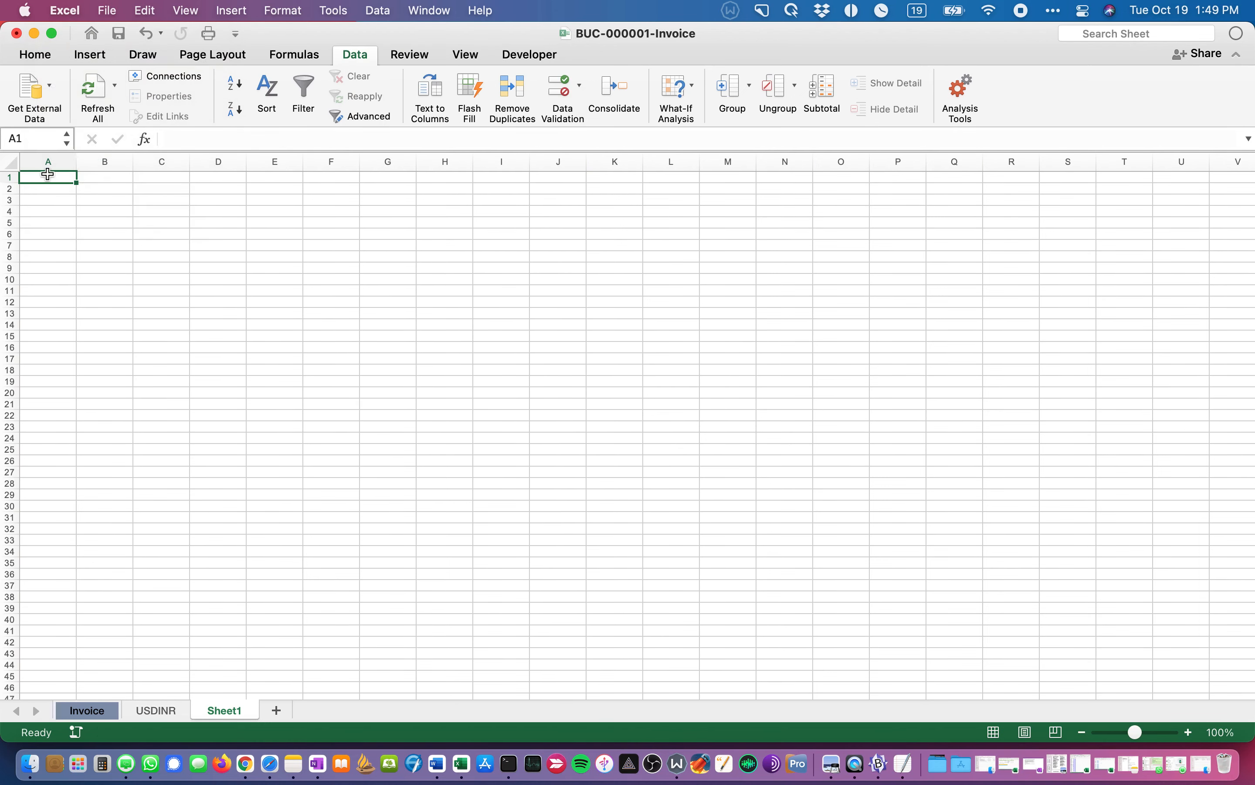
click(58, 89)
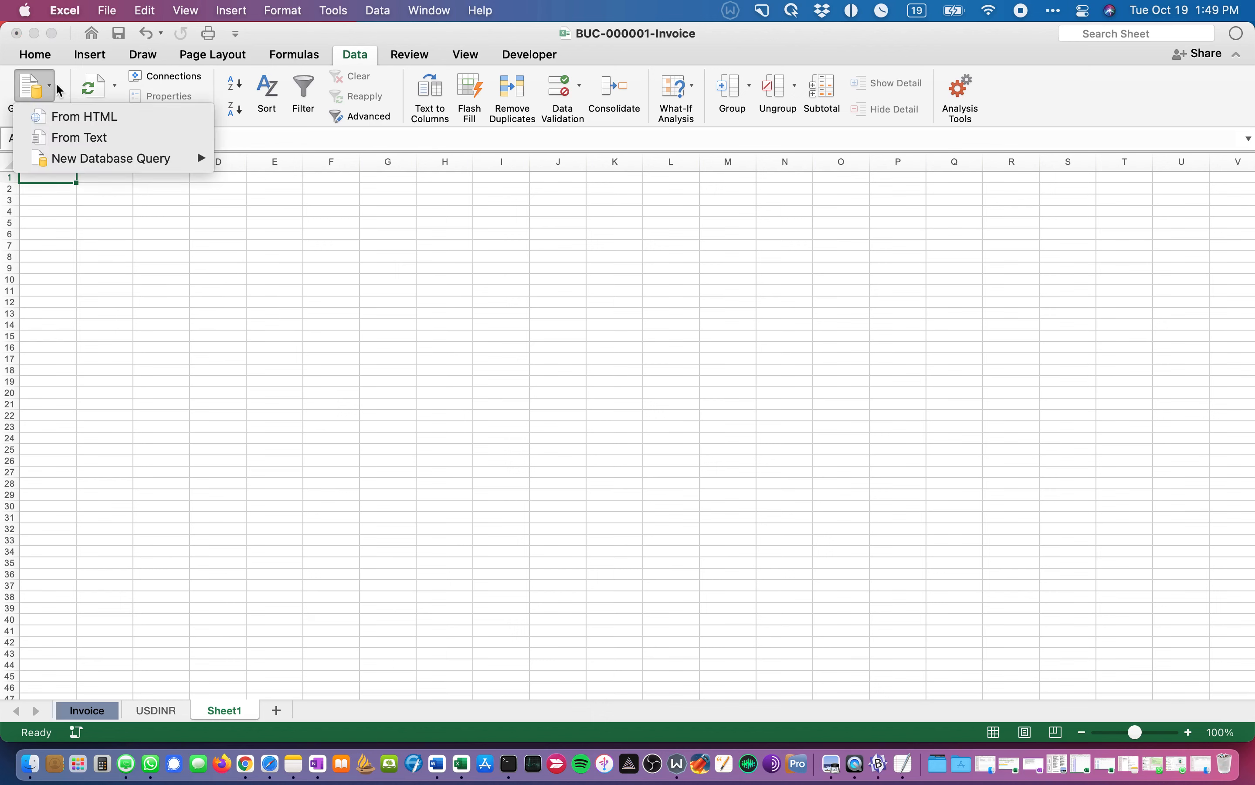
click(58, 90)
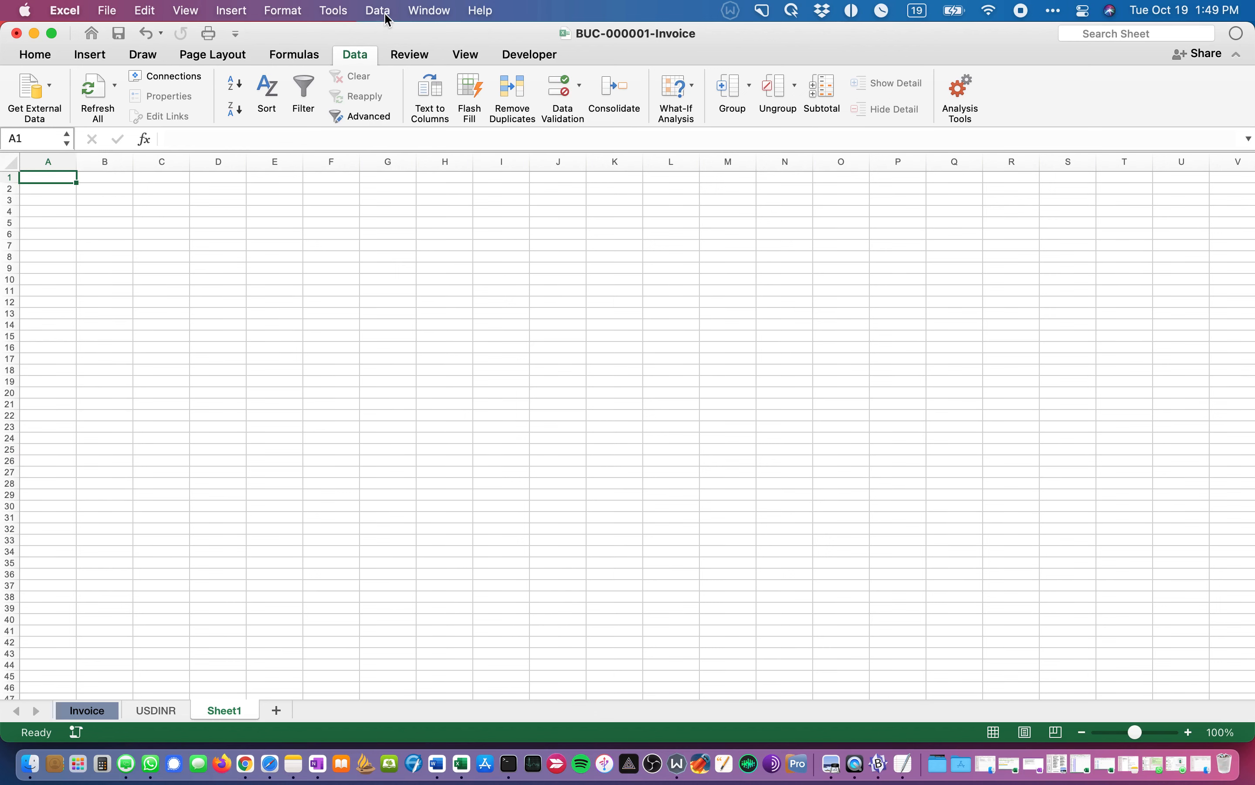
Step: Start running a web query on the new sheet and allow the connection to an external data source
click(388, 11)
mouse_move(415, 357)
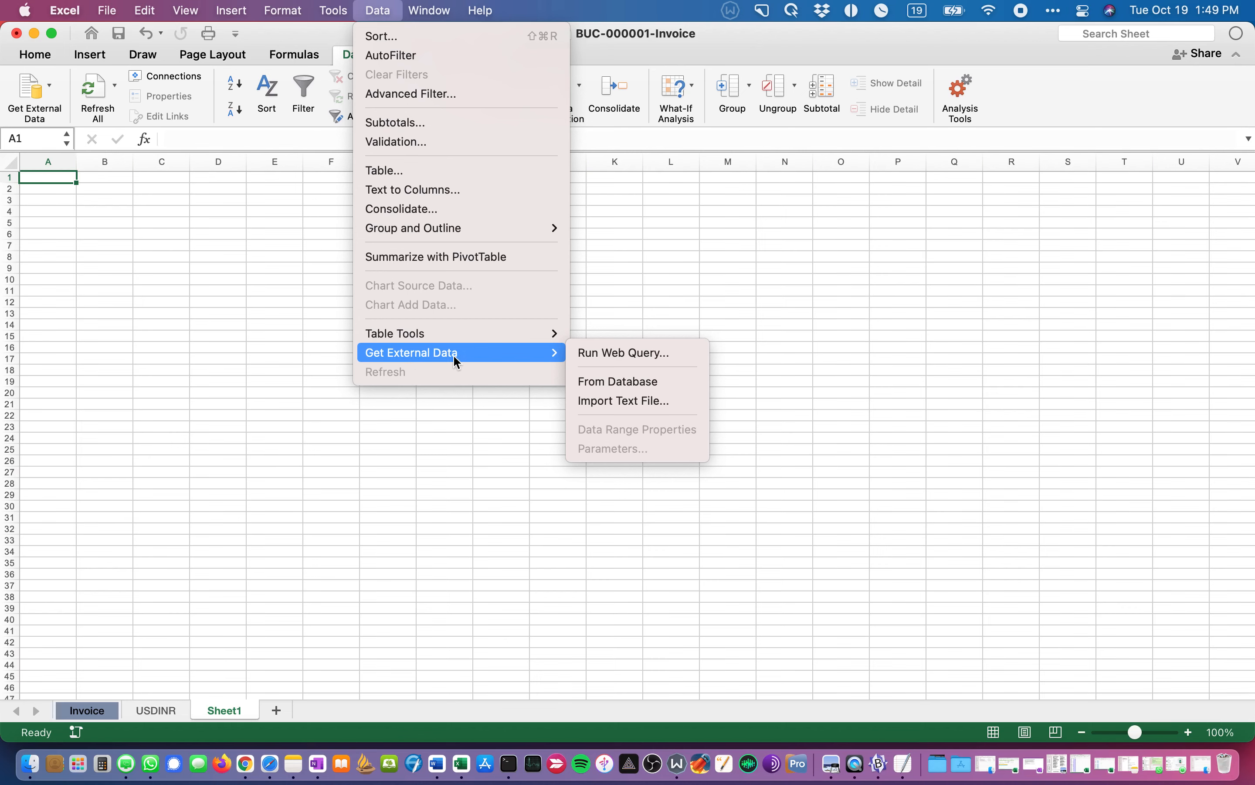
click(660, 355)
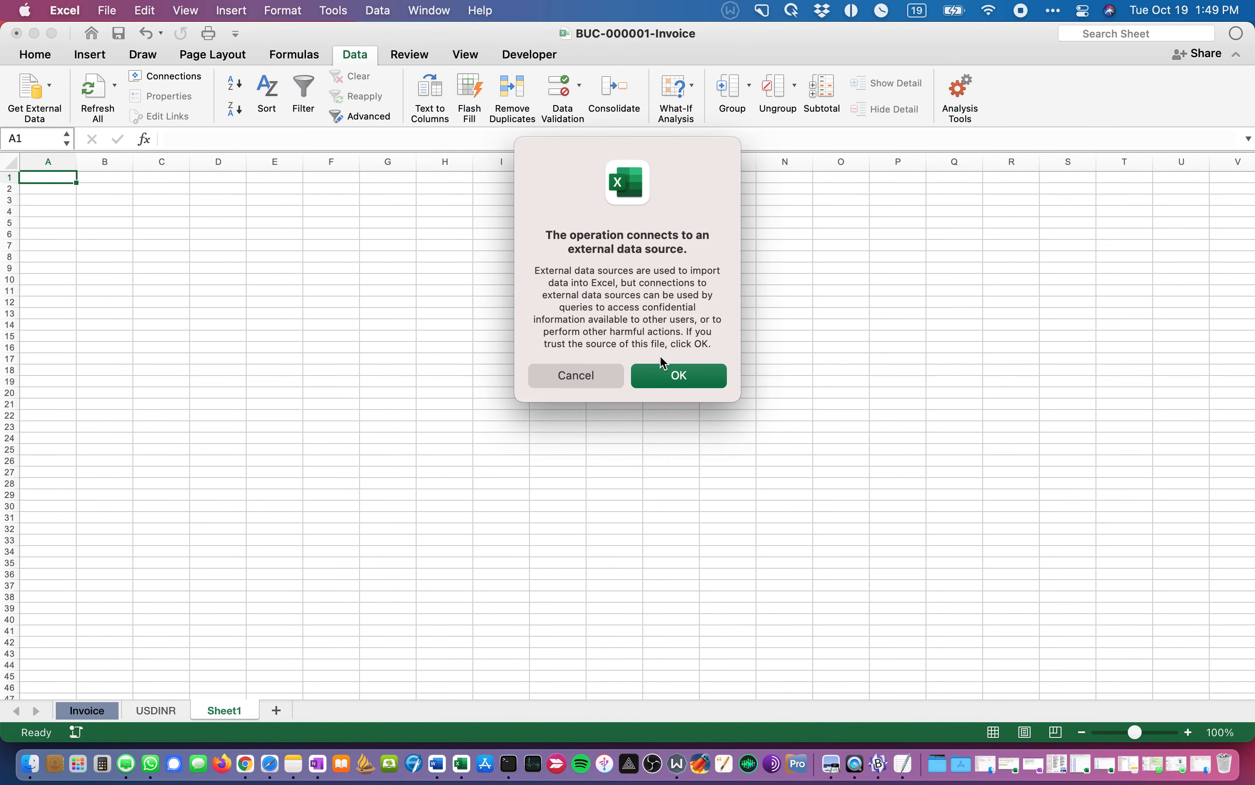
click(662, 380)
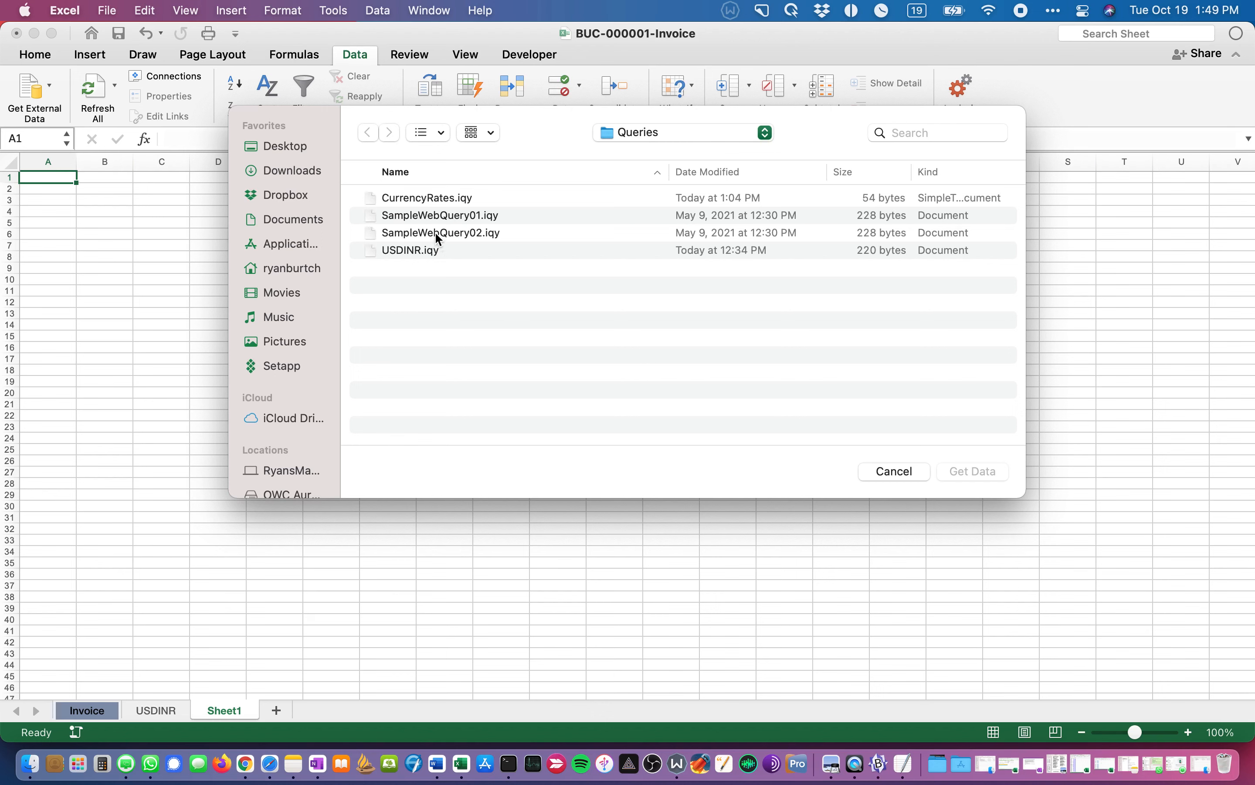
Step: Browse to the query file location through the home folder's Library > Group Containers > UBF8T346G9.Office > User Content > Queries
click(727, 136)
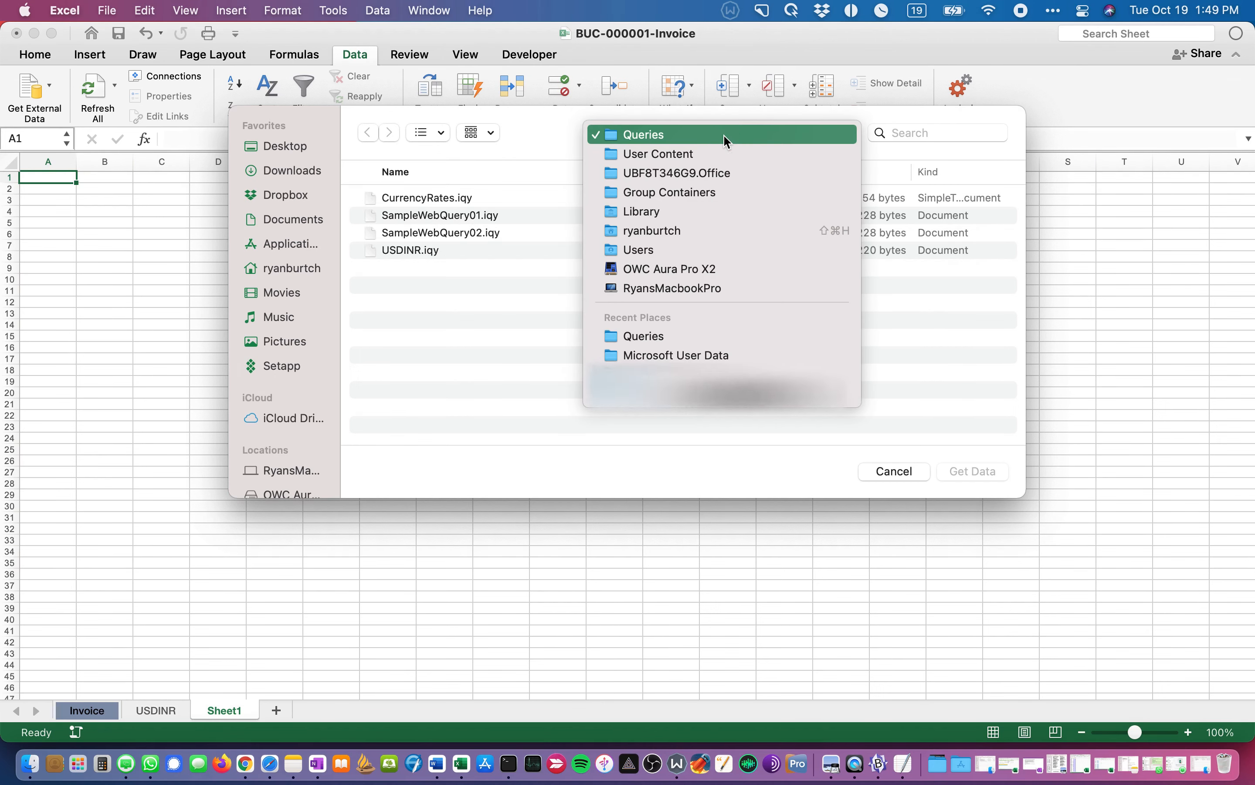
click(726, 138)
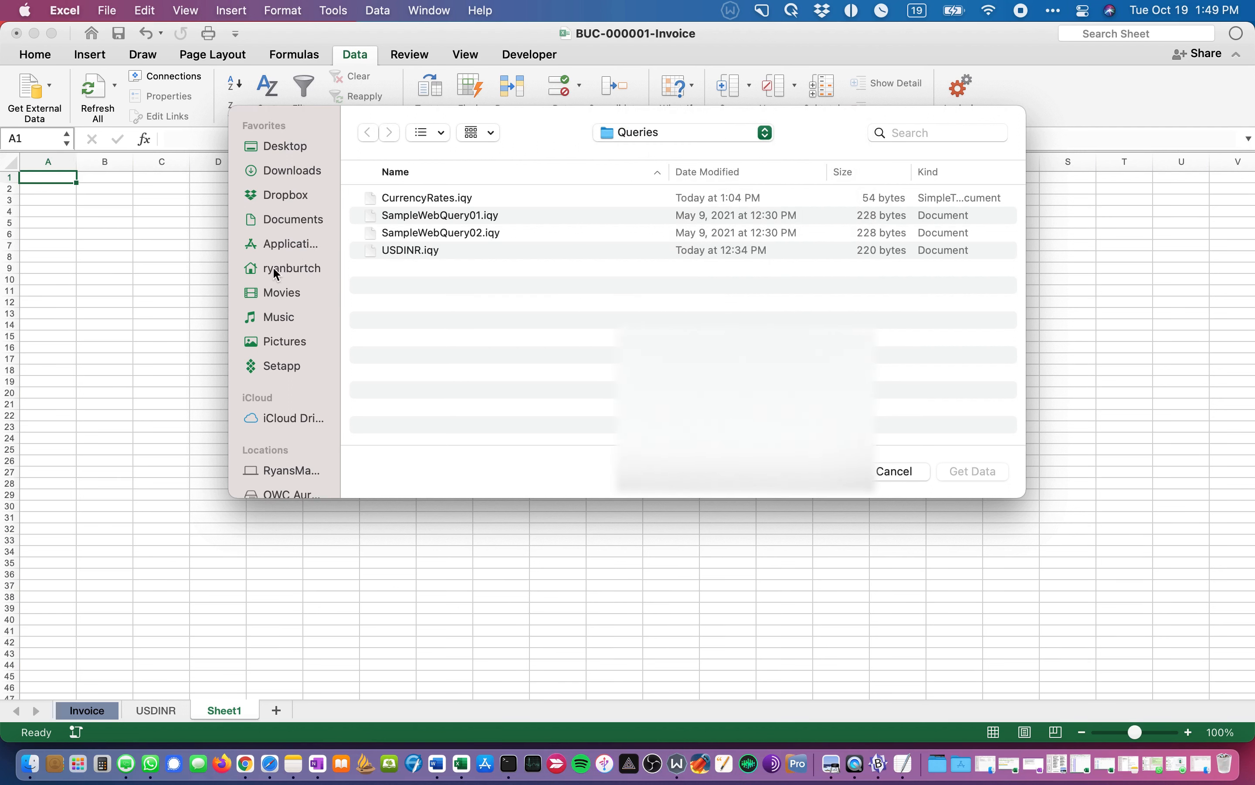
click(305, 269)
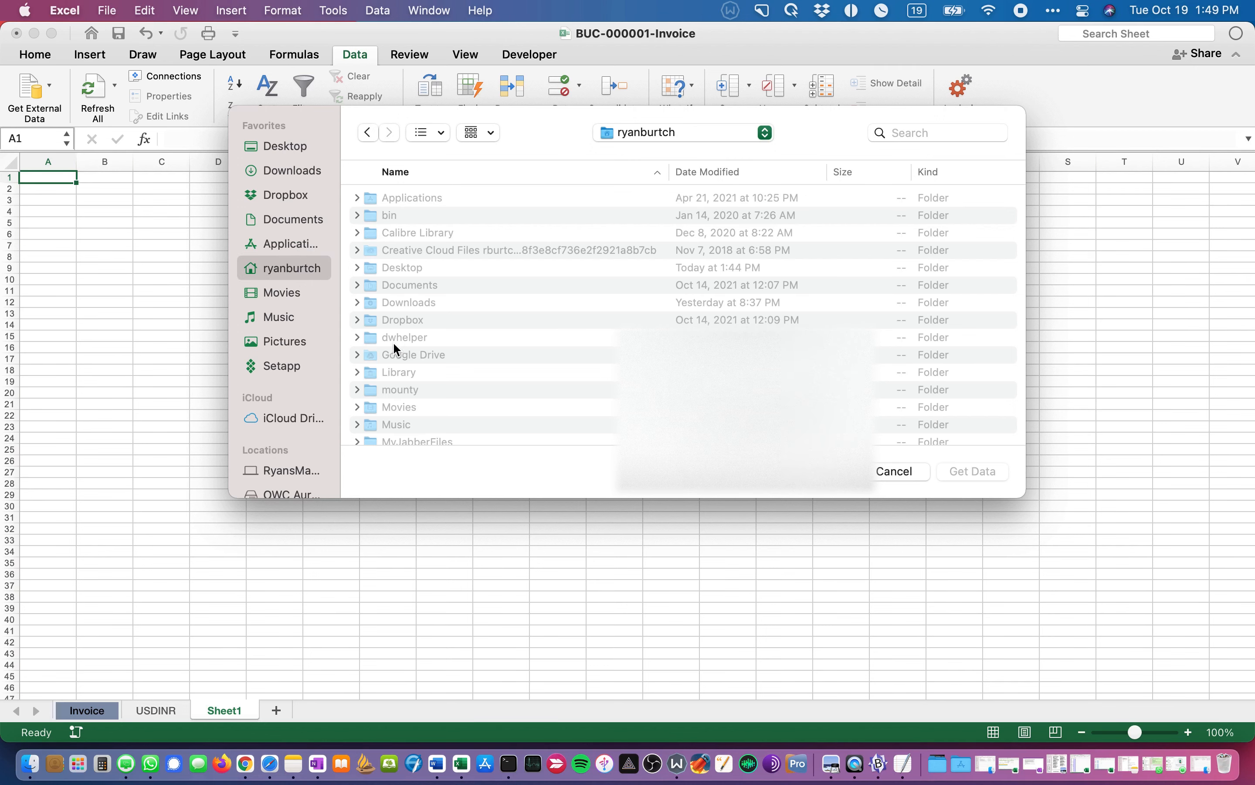
key(l)
key(Return)
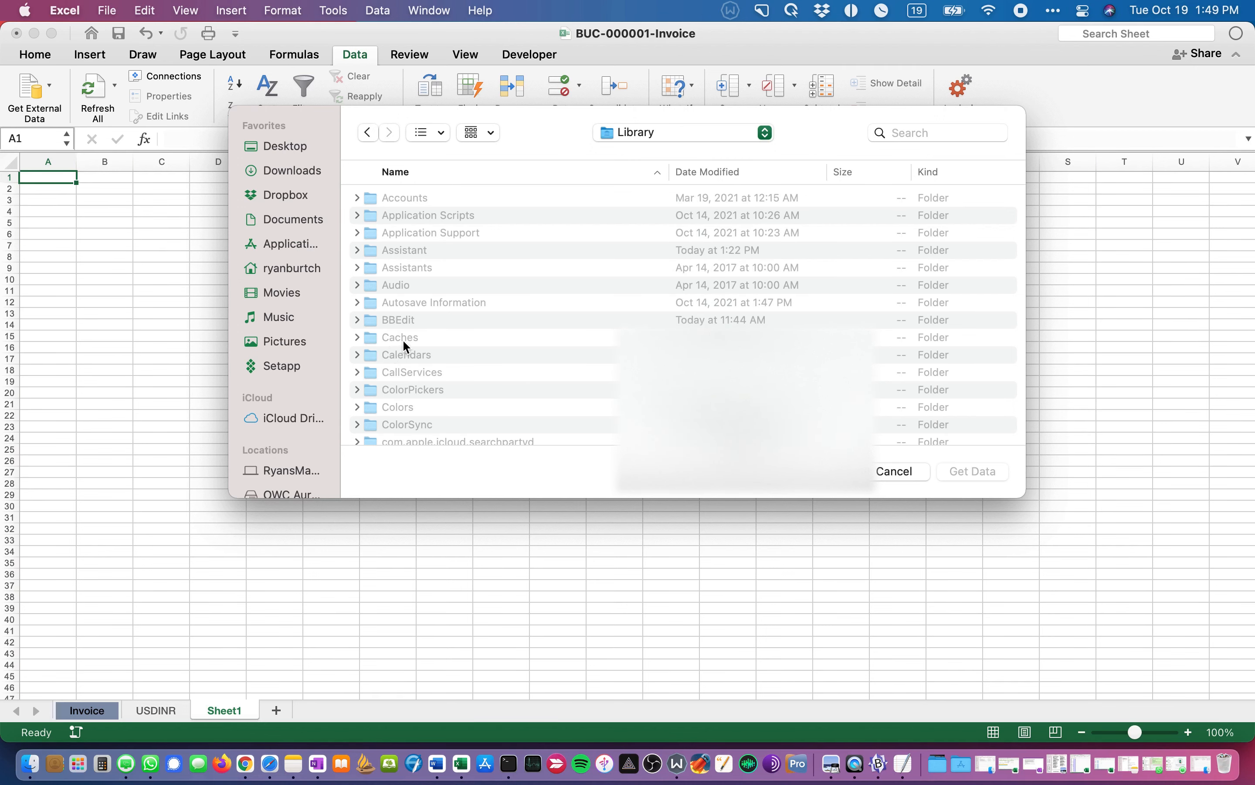
text(gr)
key(Return)
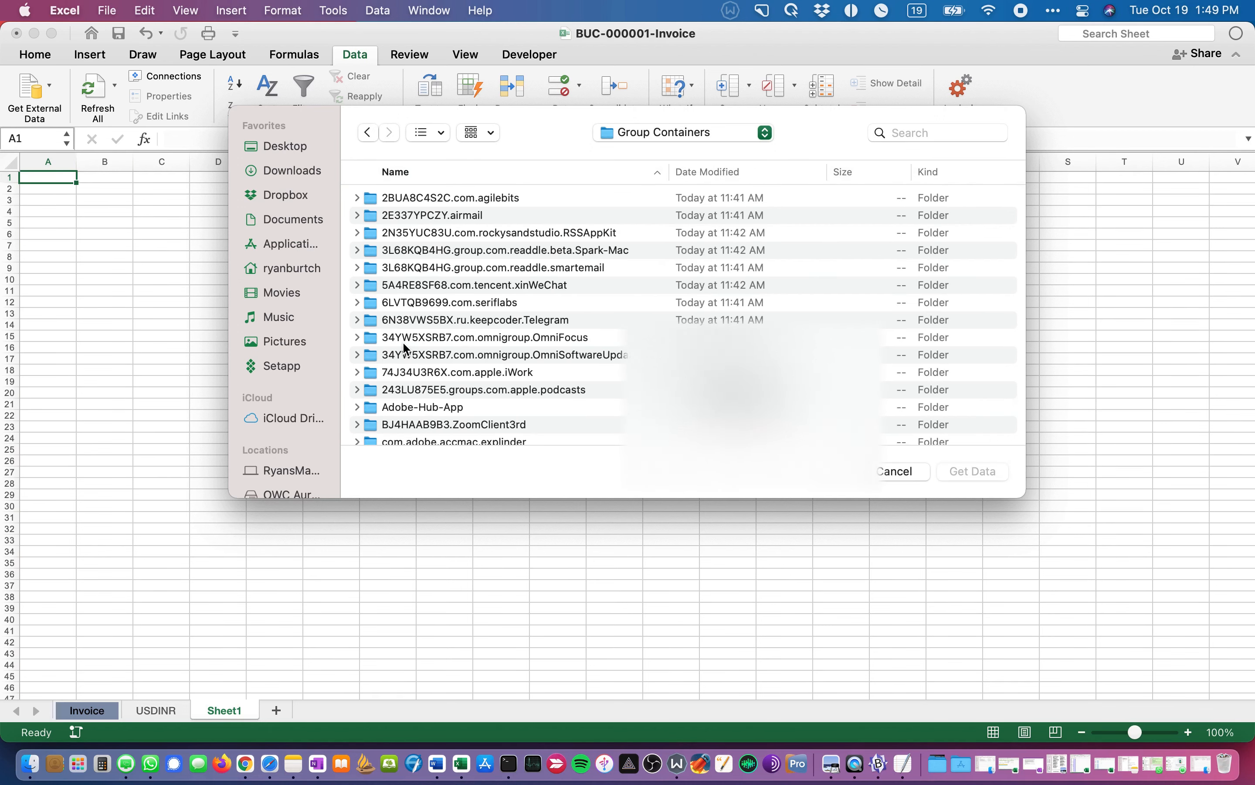
scroll(407, 349, down, 15)
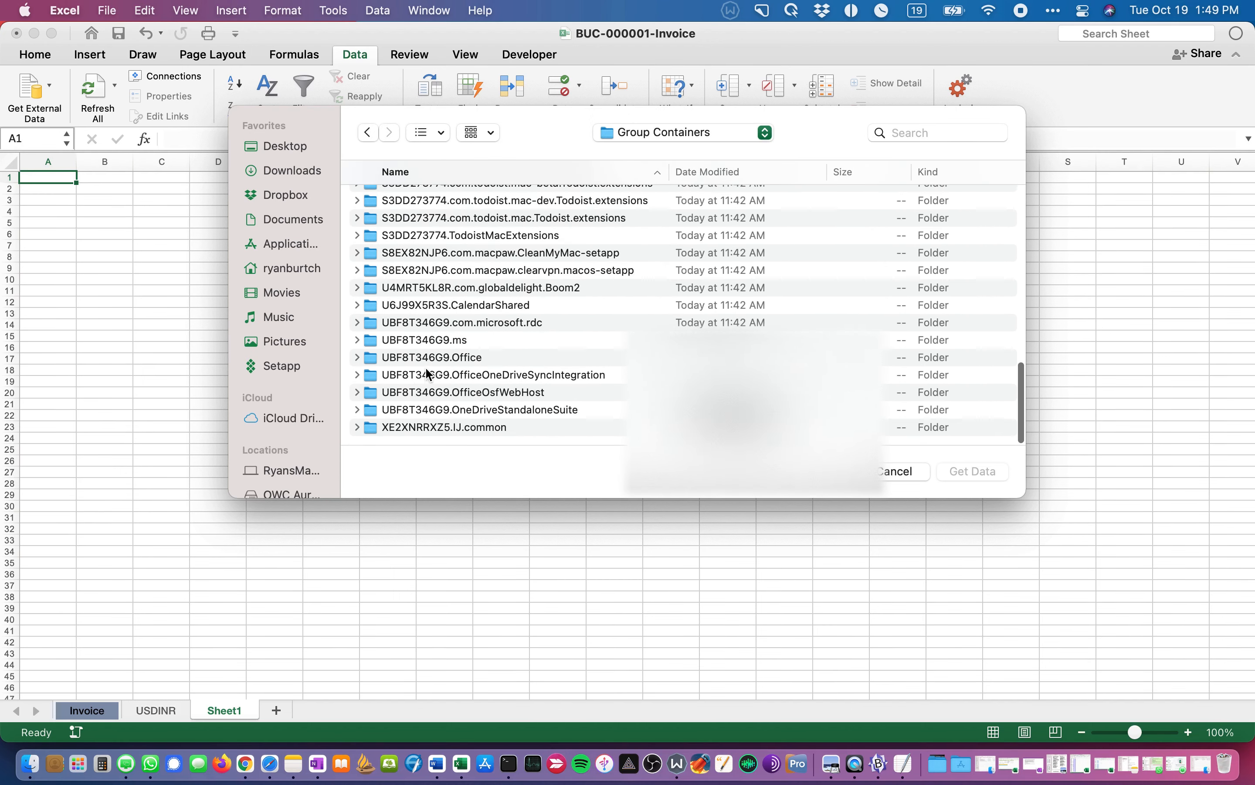
double_click(430, 357)
double_click(415, 371)
double_click(399, 285)
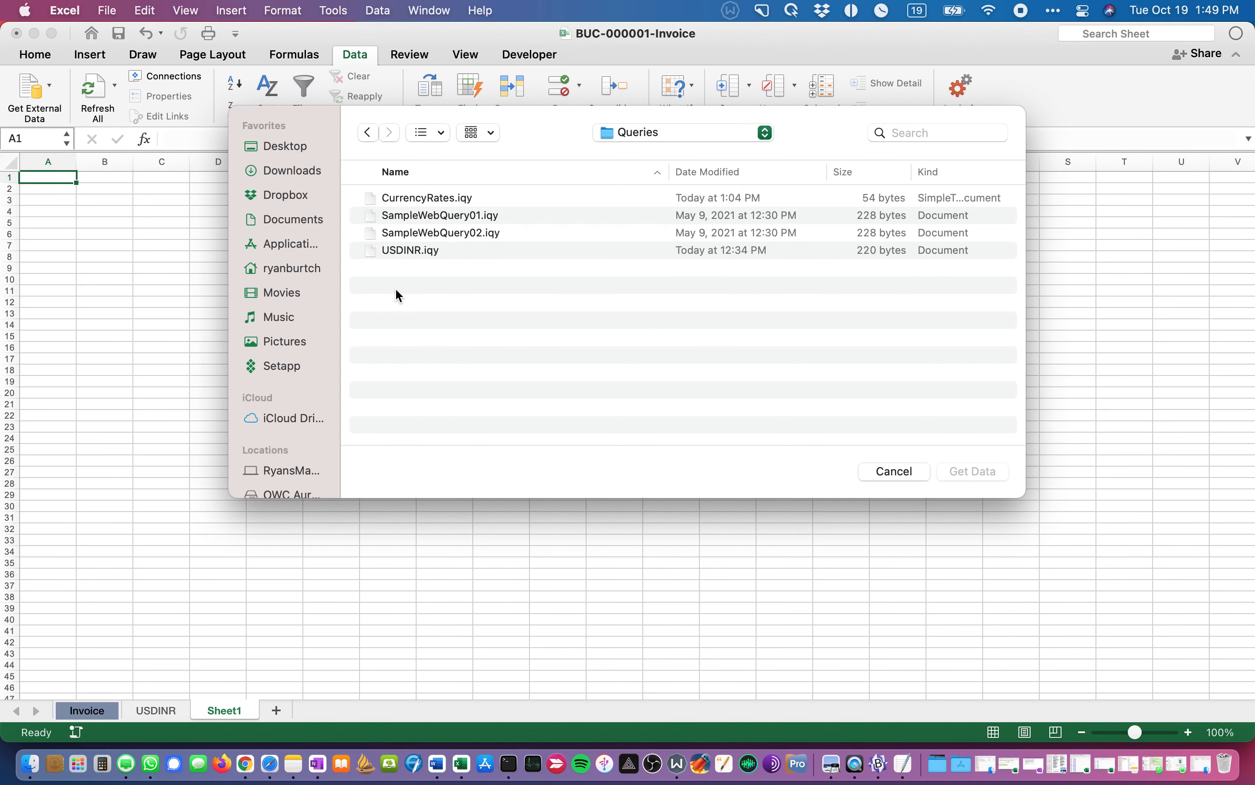
Step: Import CurrencyRates.iqy into the existing sheet at $A$1, with refresh on file opening enabled and HTML-tables-only import disabled
click(404, 201)
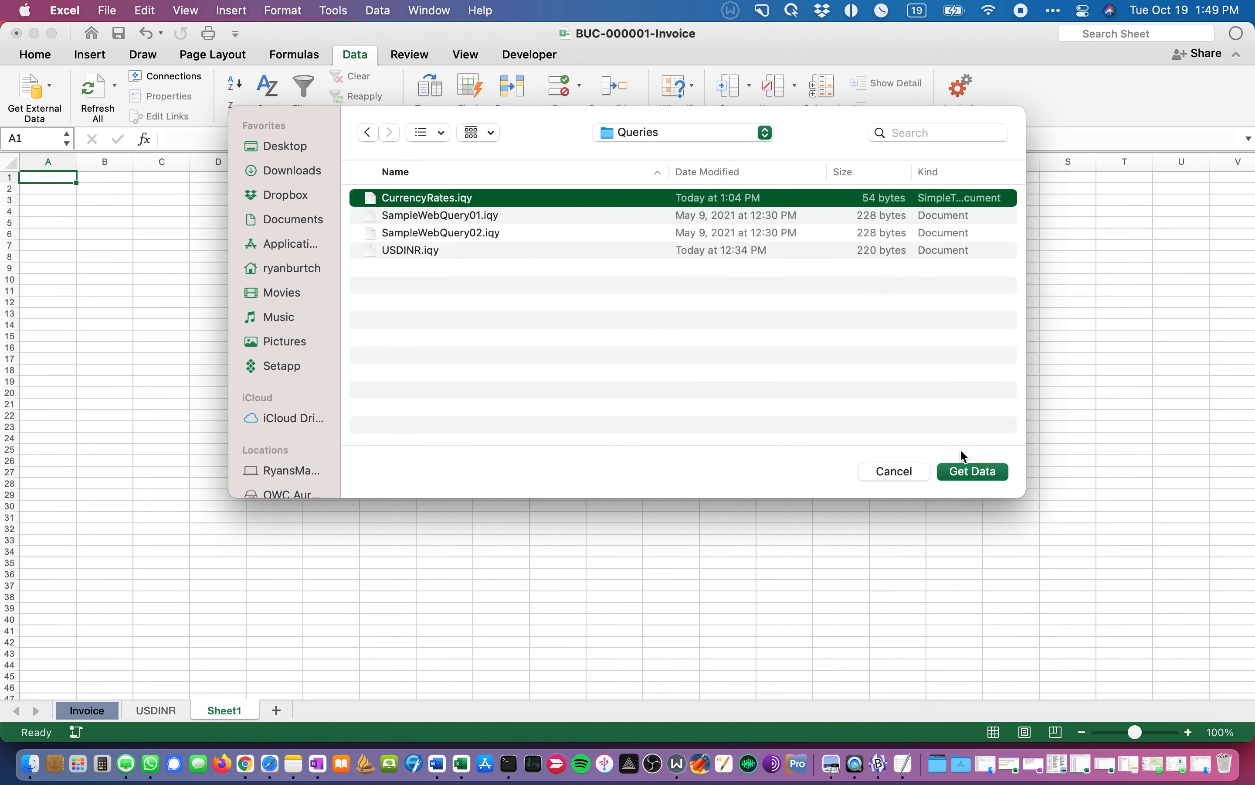
click(972, 473)
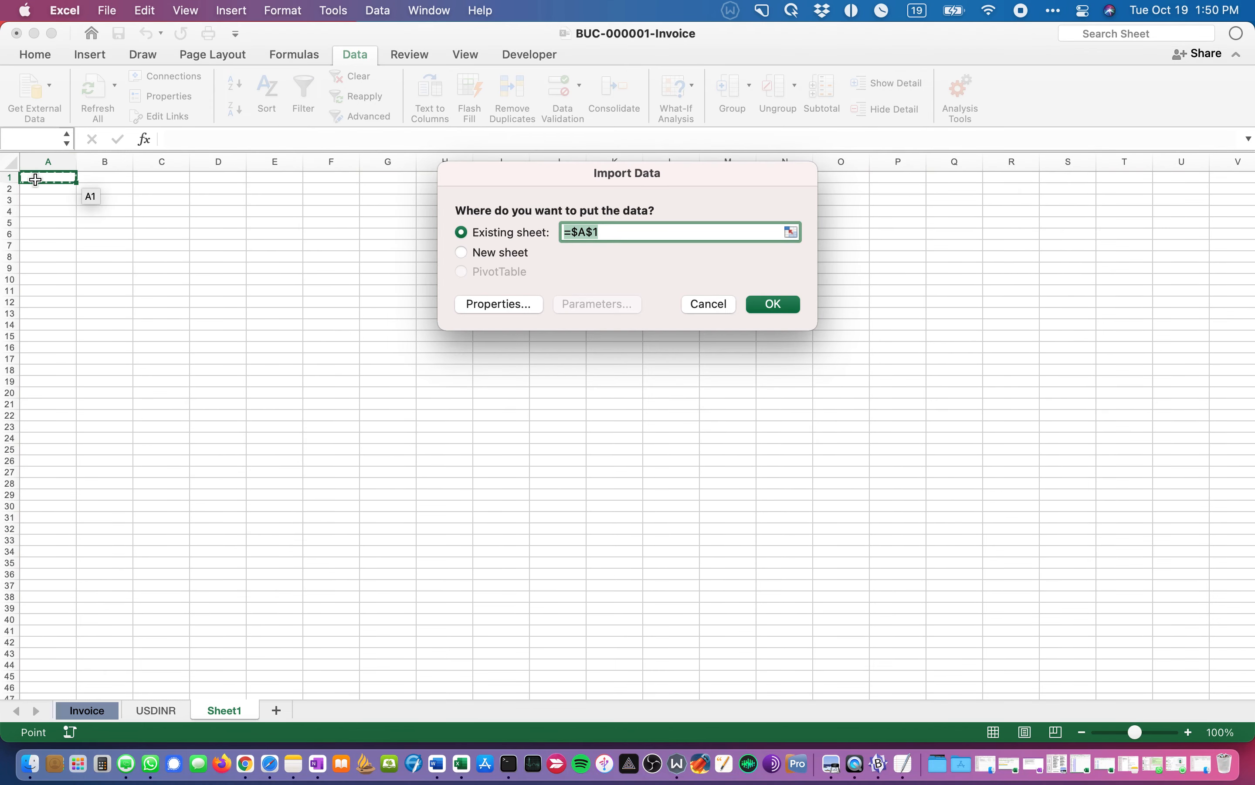
click(516, 304)
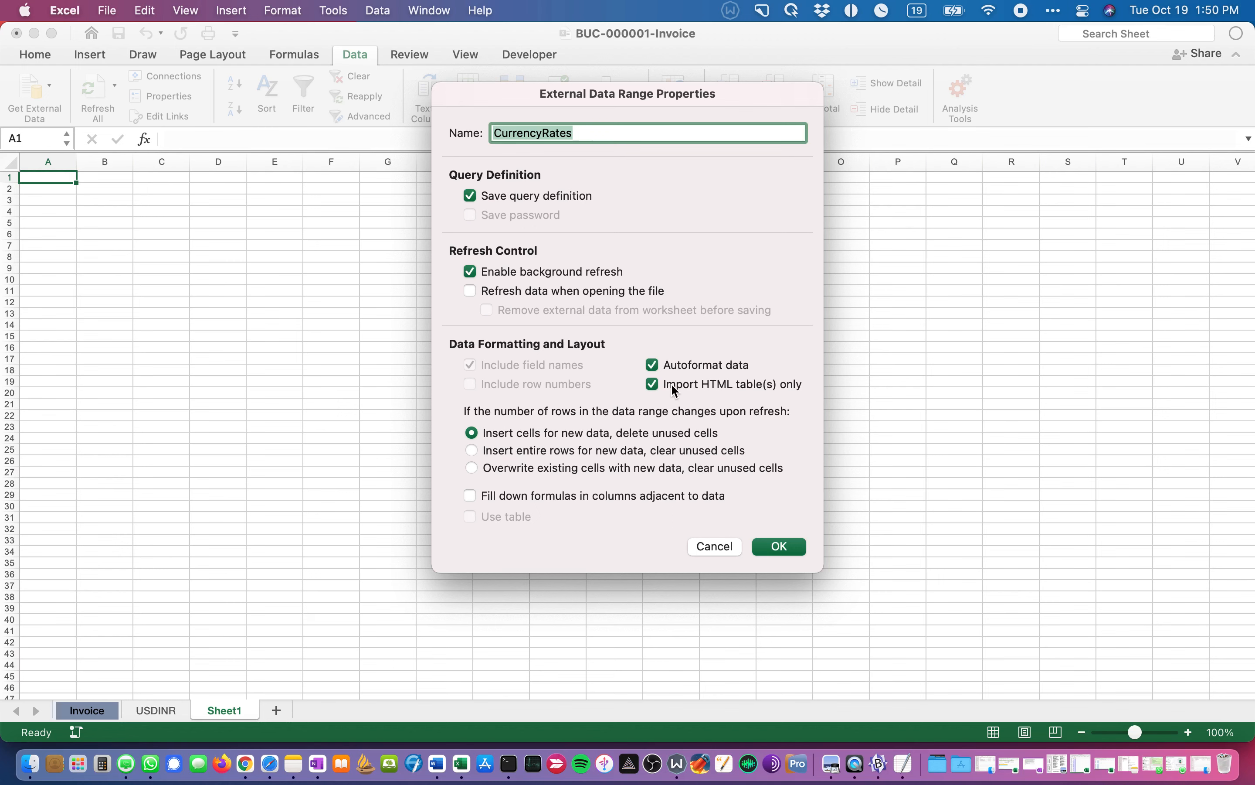
click(658, 387)
click(469, 291)
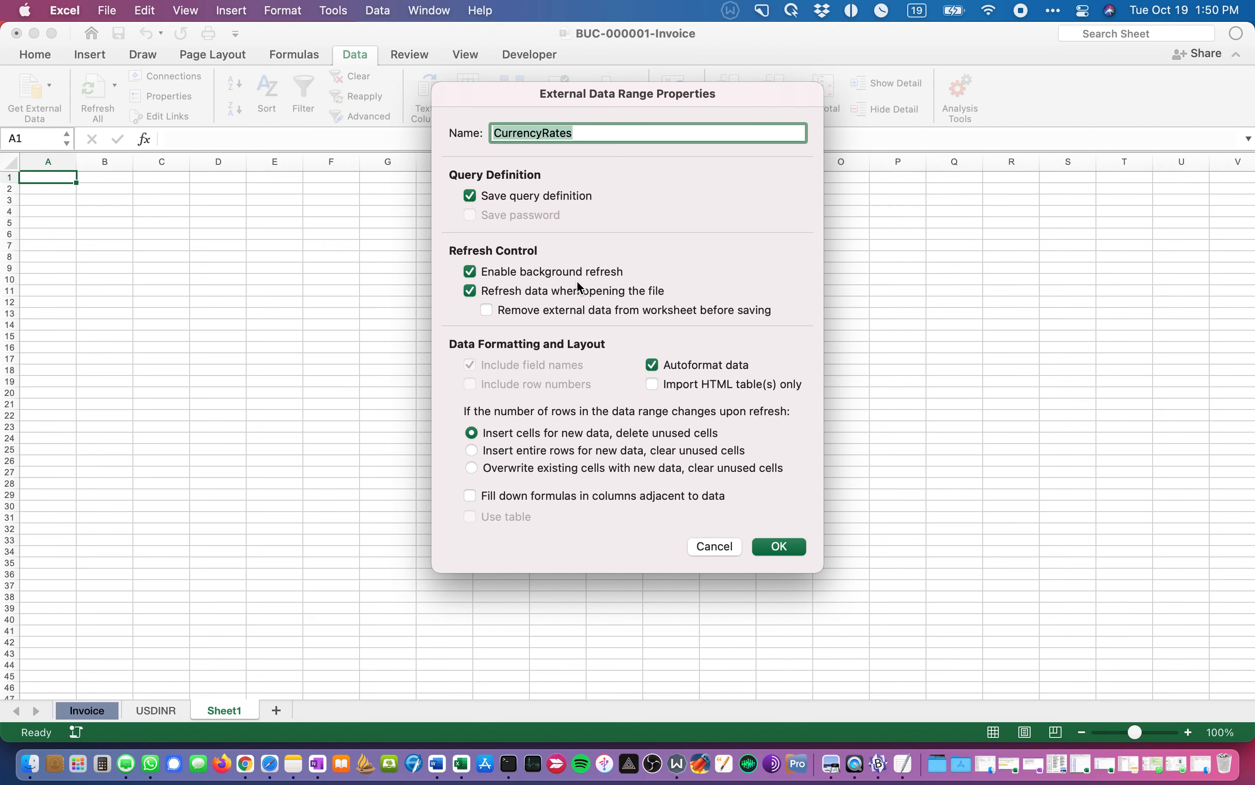
click(783, 548)
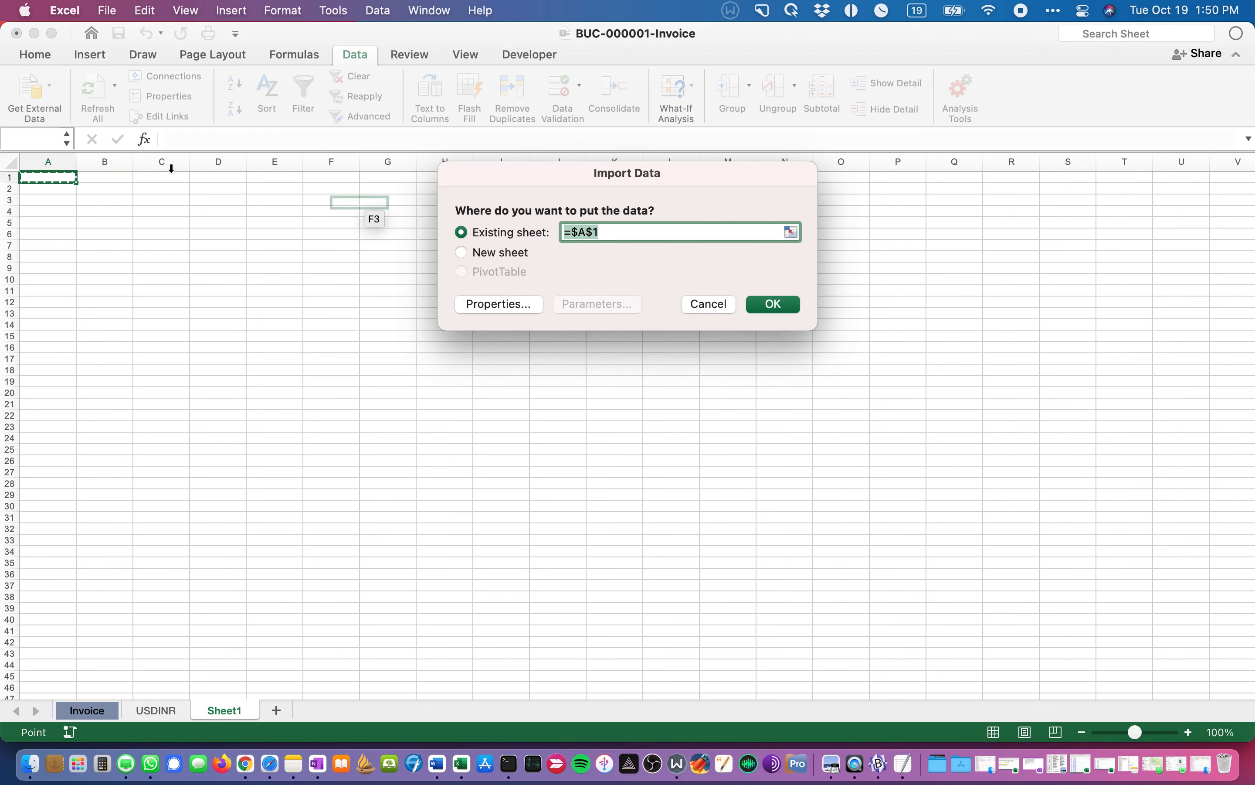
click(772, 304)
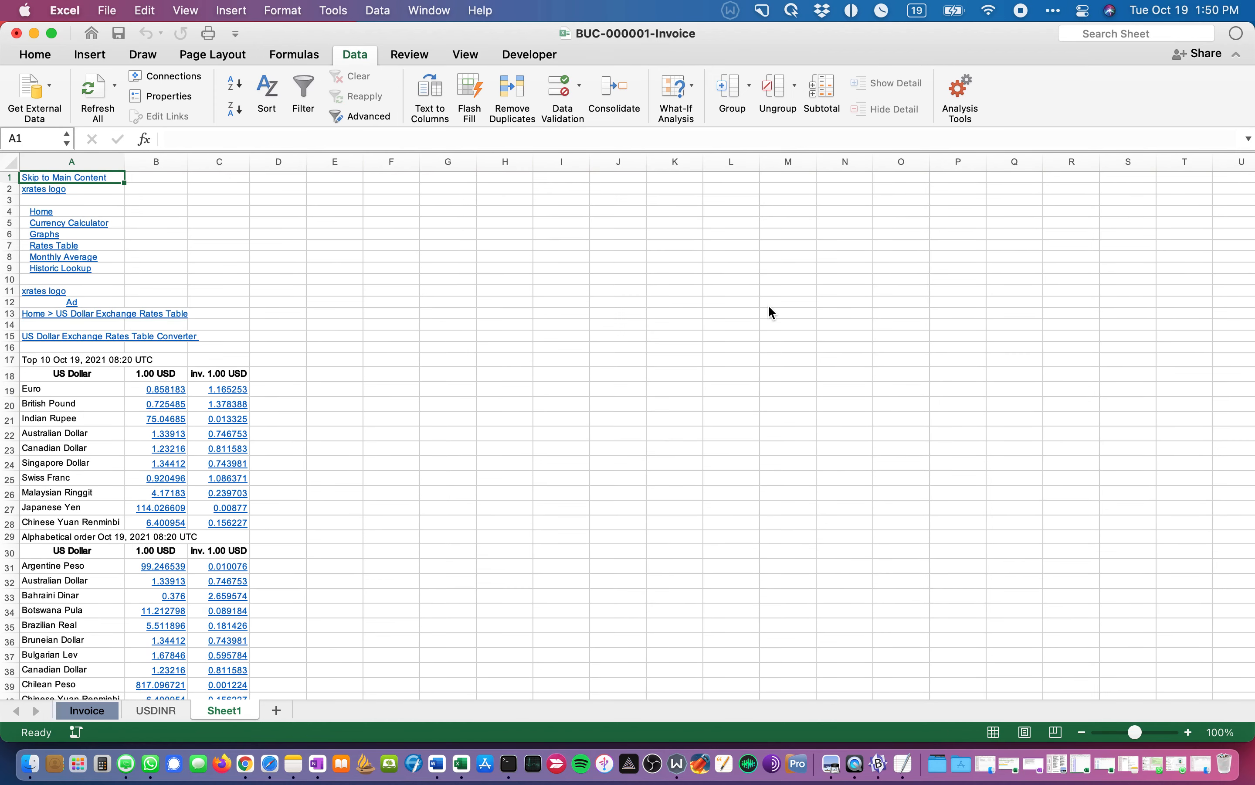
Step: Look through the imported x-rates.com page content on Sheet1, from the site links to the end of the currency tables
scroll(367, 297, down, 2)
scroll(367, 297, up, 2)
scroll(367, 297, down, 20)
scroll(367, 297, down, 20)
scroll(367, 297, up, 20)
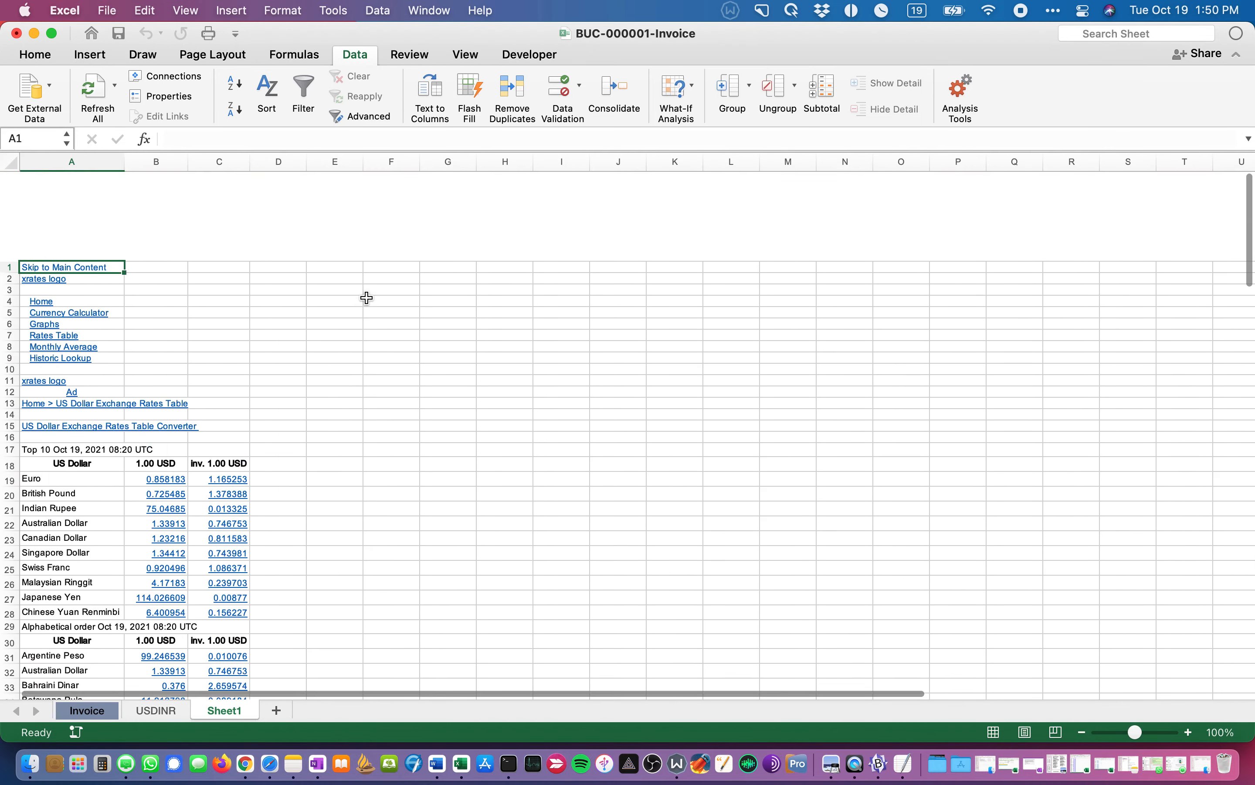
scroll(239, 259, down, 2)
scroll(240, 259, up, 2)
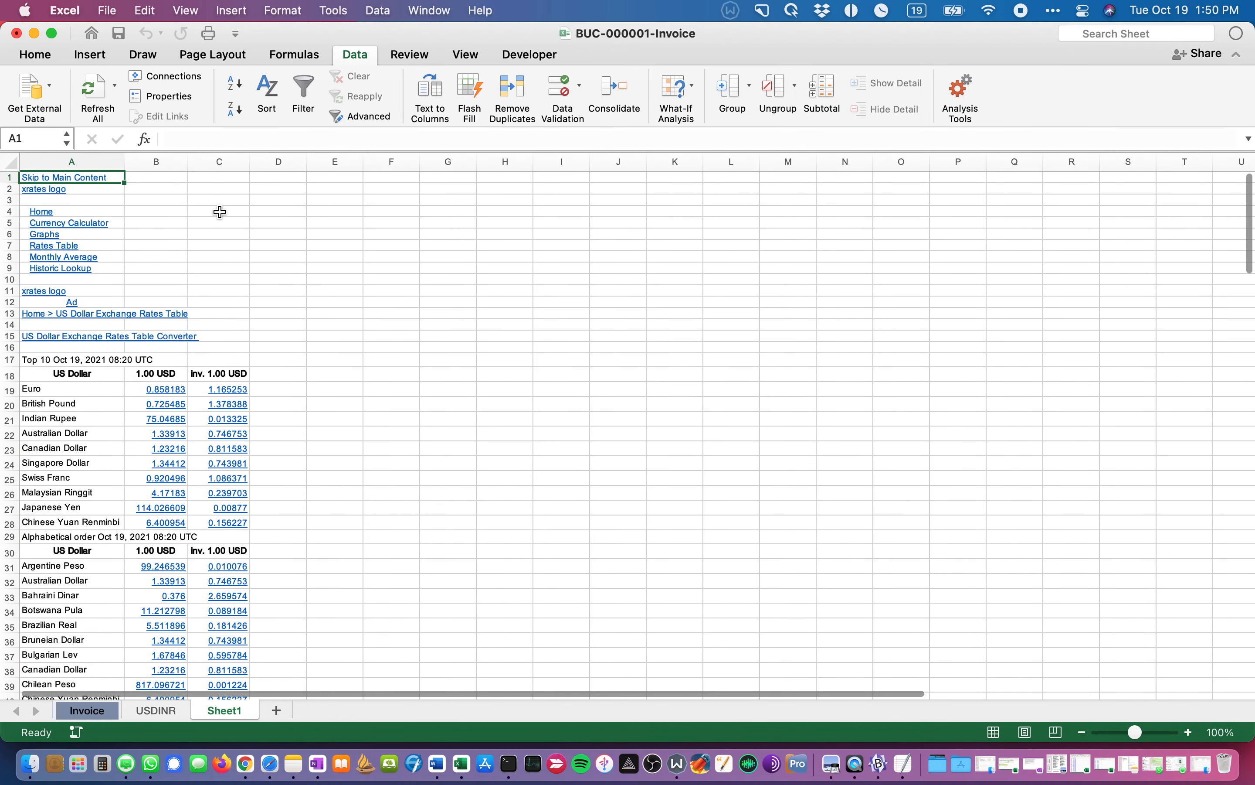
click(116, 87)
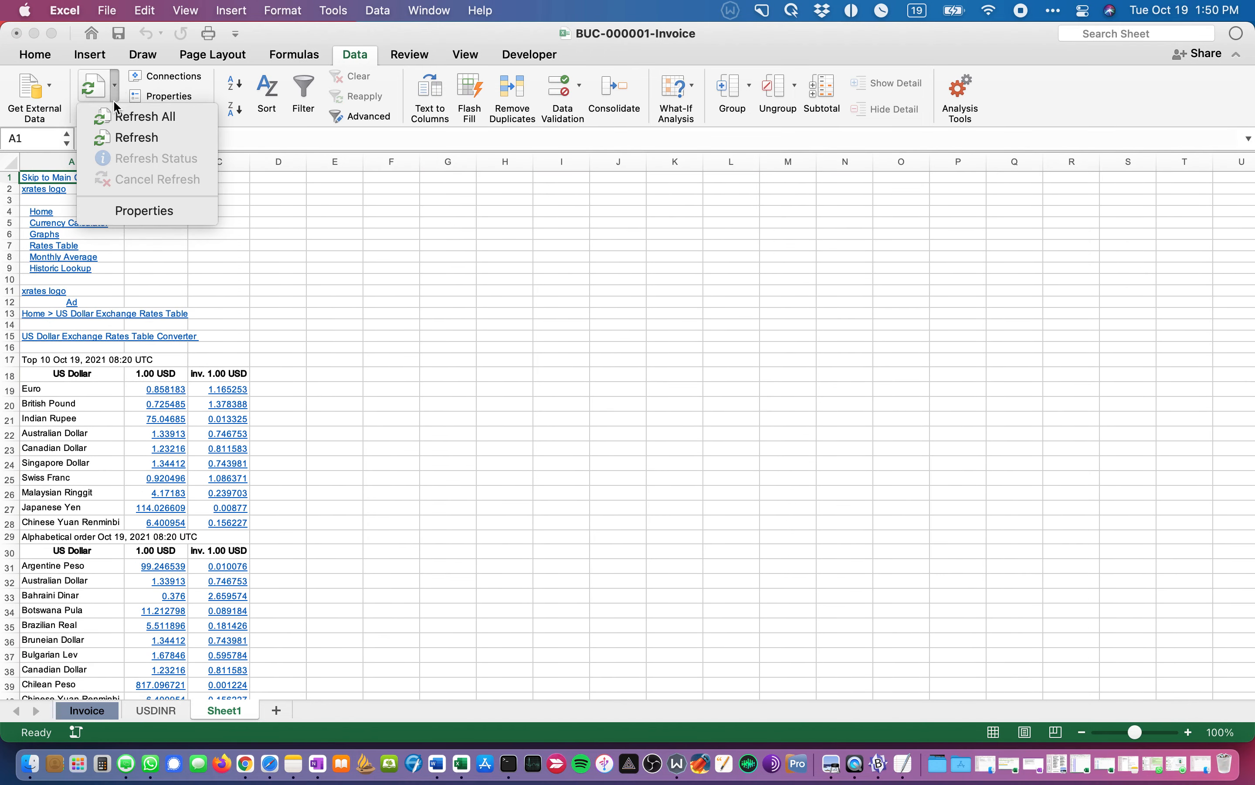
click(115, 211)
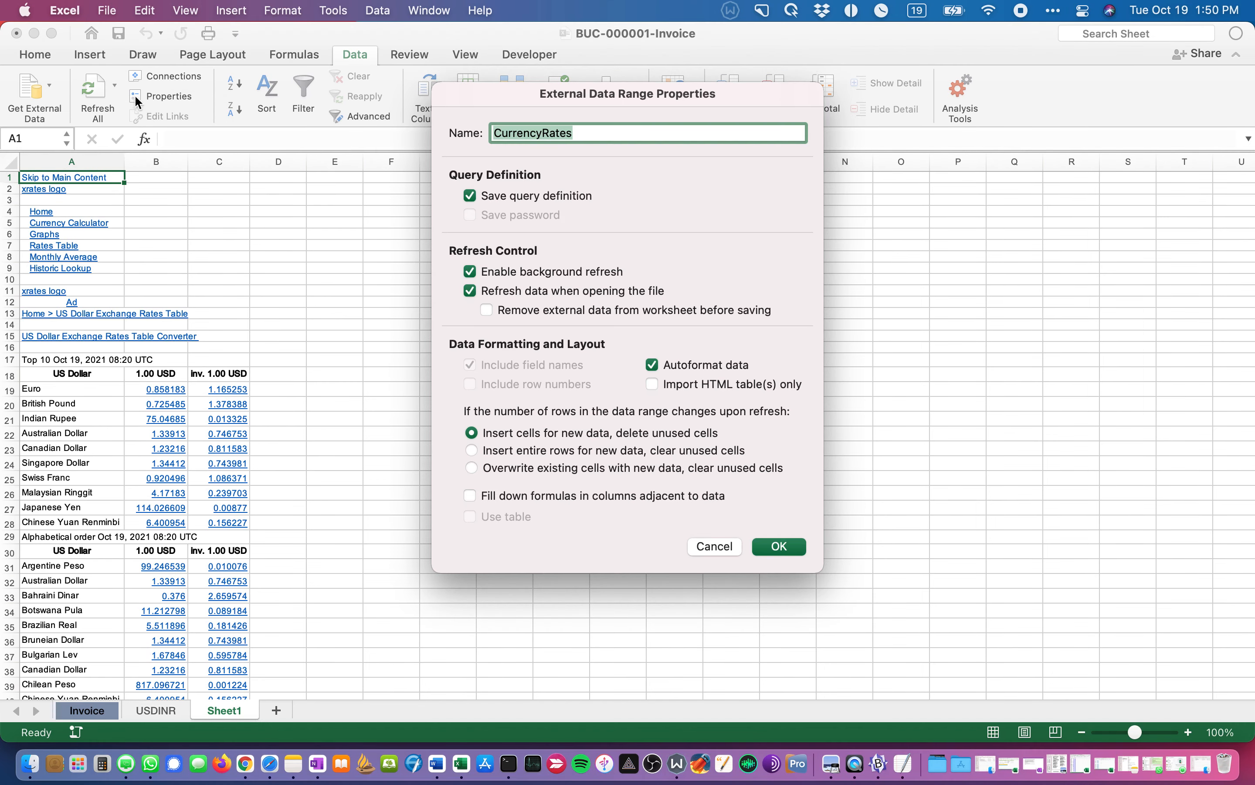
click(715, 546)
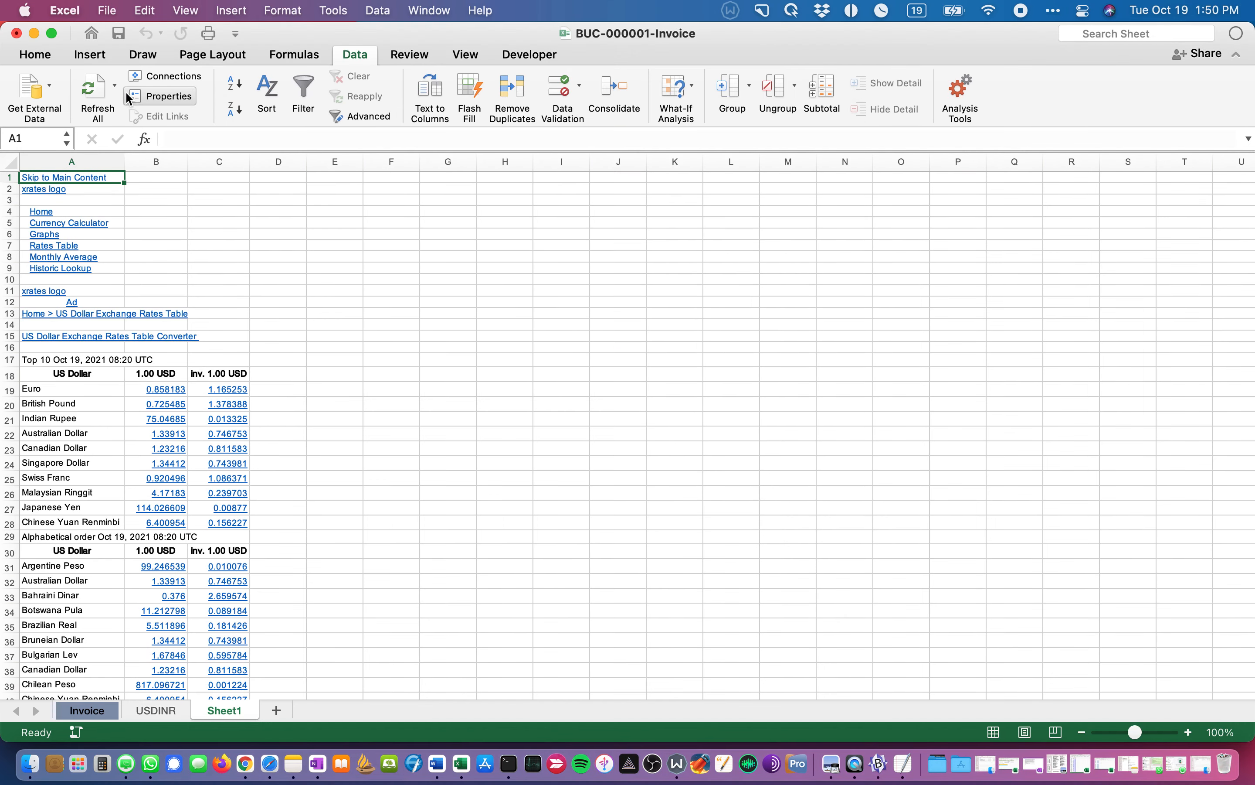
Step: Enable Import HTML table(s) only in the CurrencyRates data range properties and refresh all the data
click(116, 87)
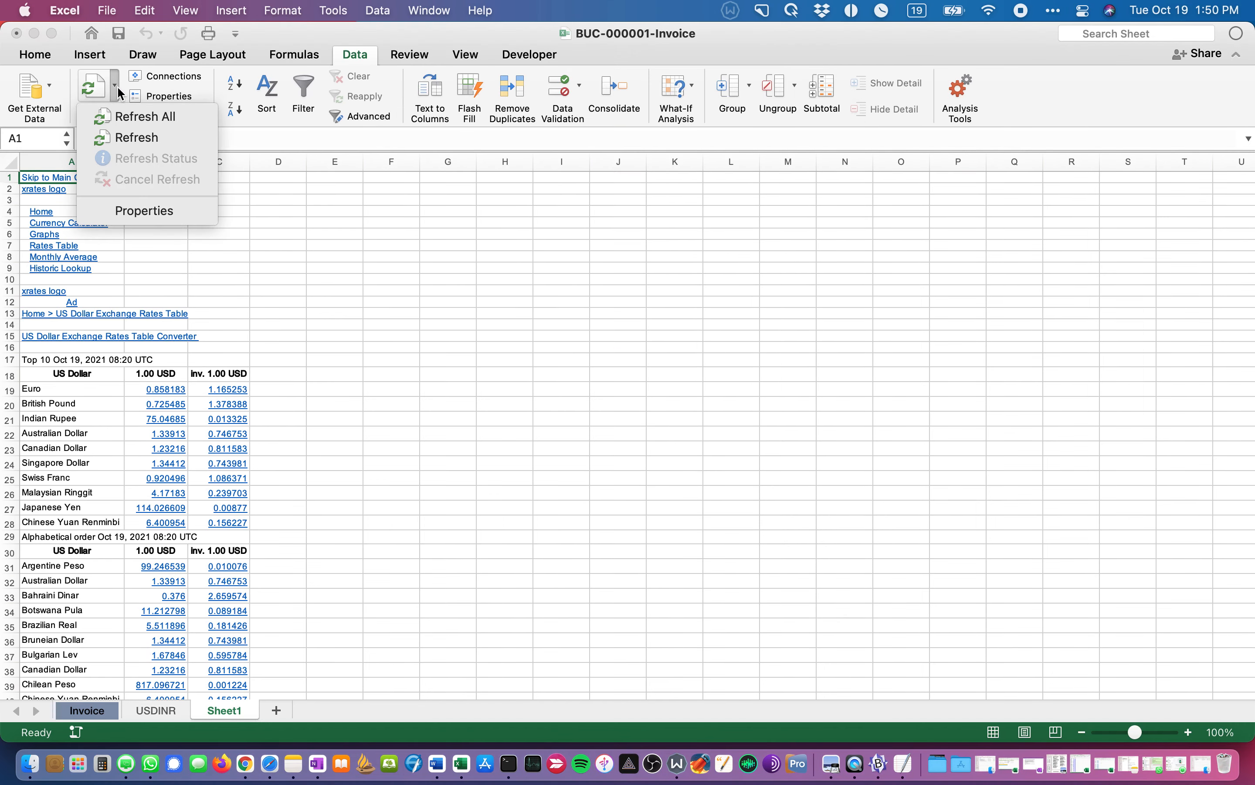
click(139, 210)
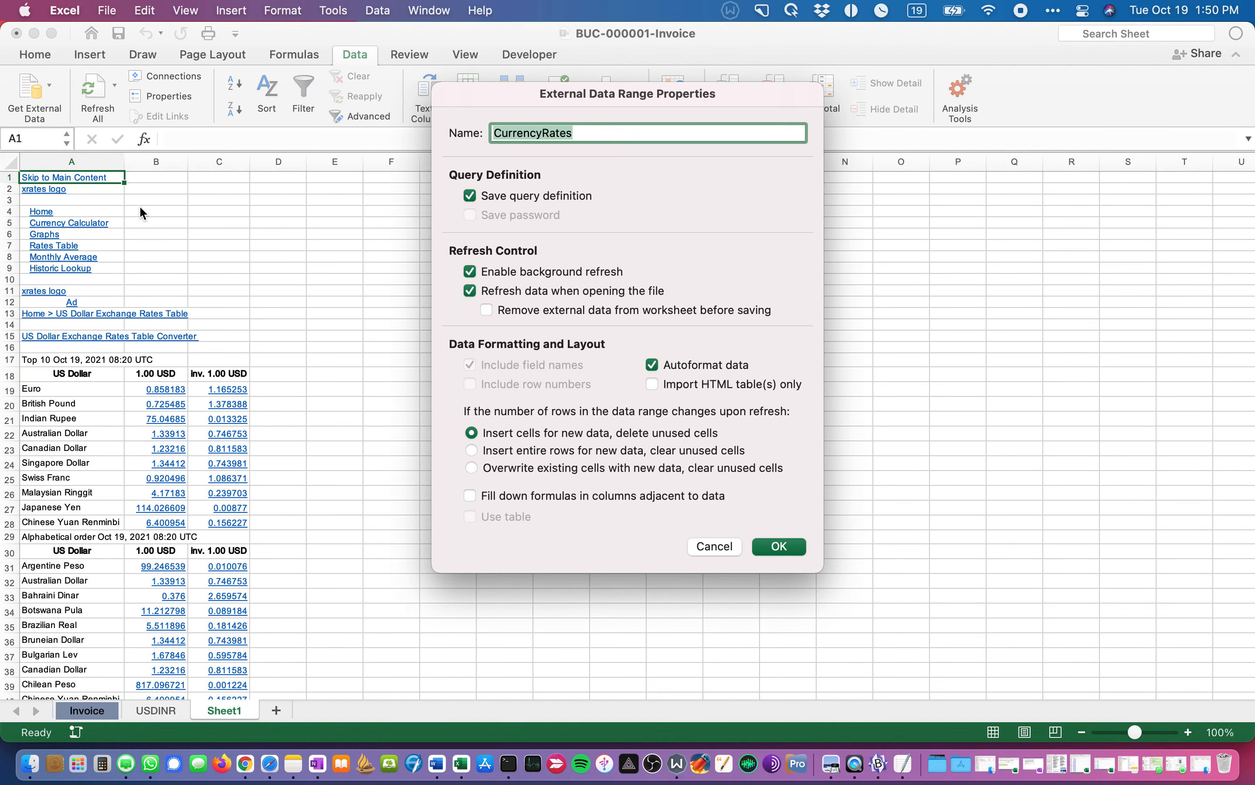
click(692, 385)
click(783, 548)
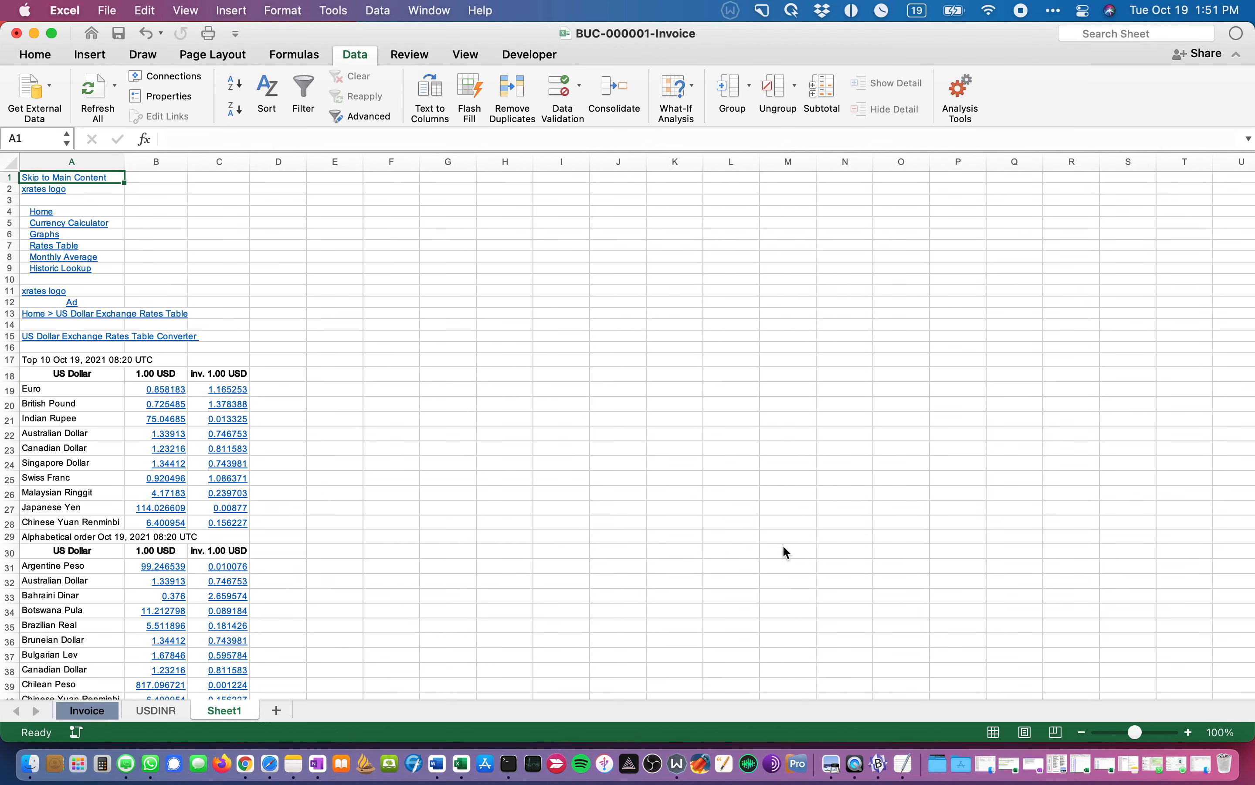
click(104, 88)
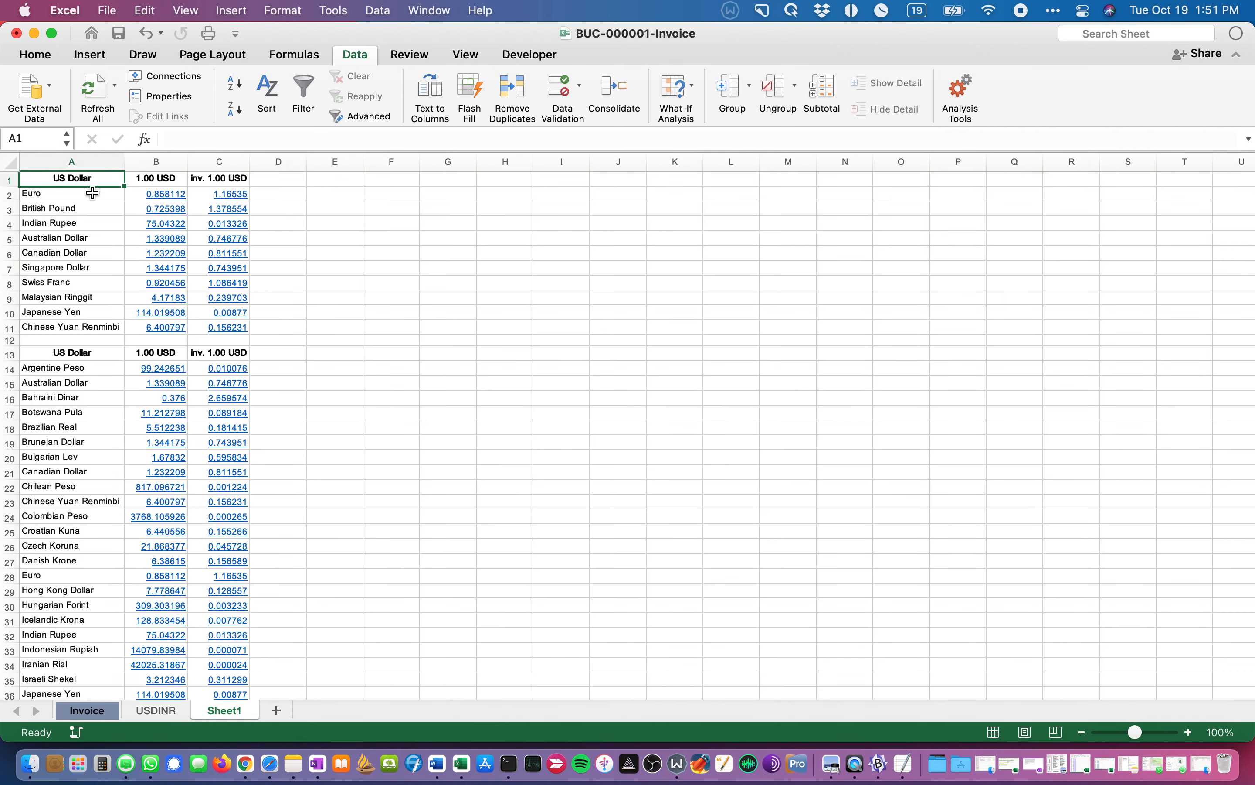
Step: Check the CurrencyRates data range properties without changing them and review the two refreshed currency tables
click(116, 90)
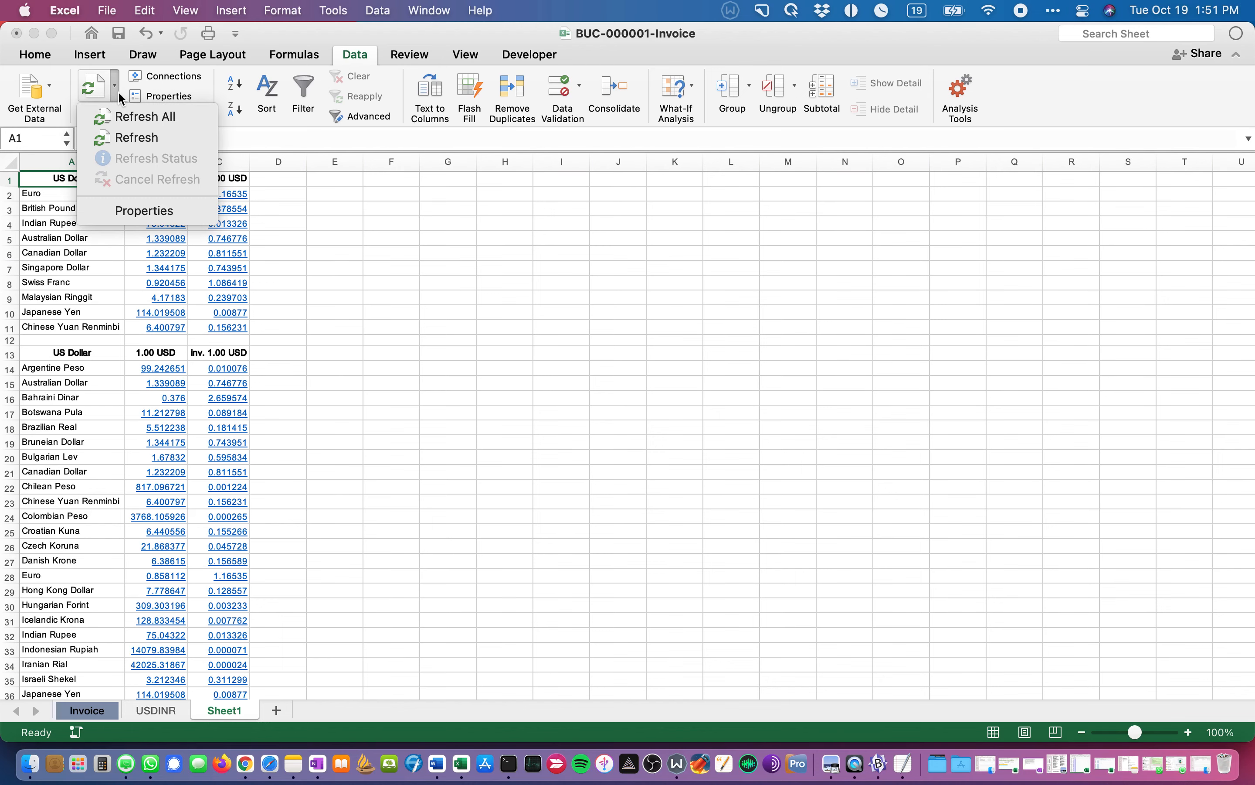
click(127, 213)
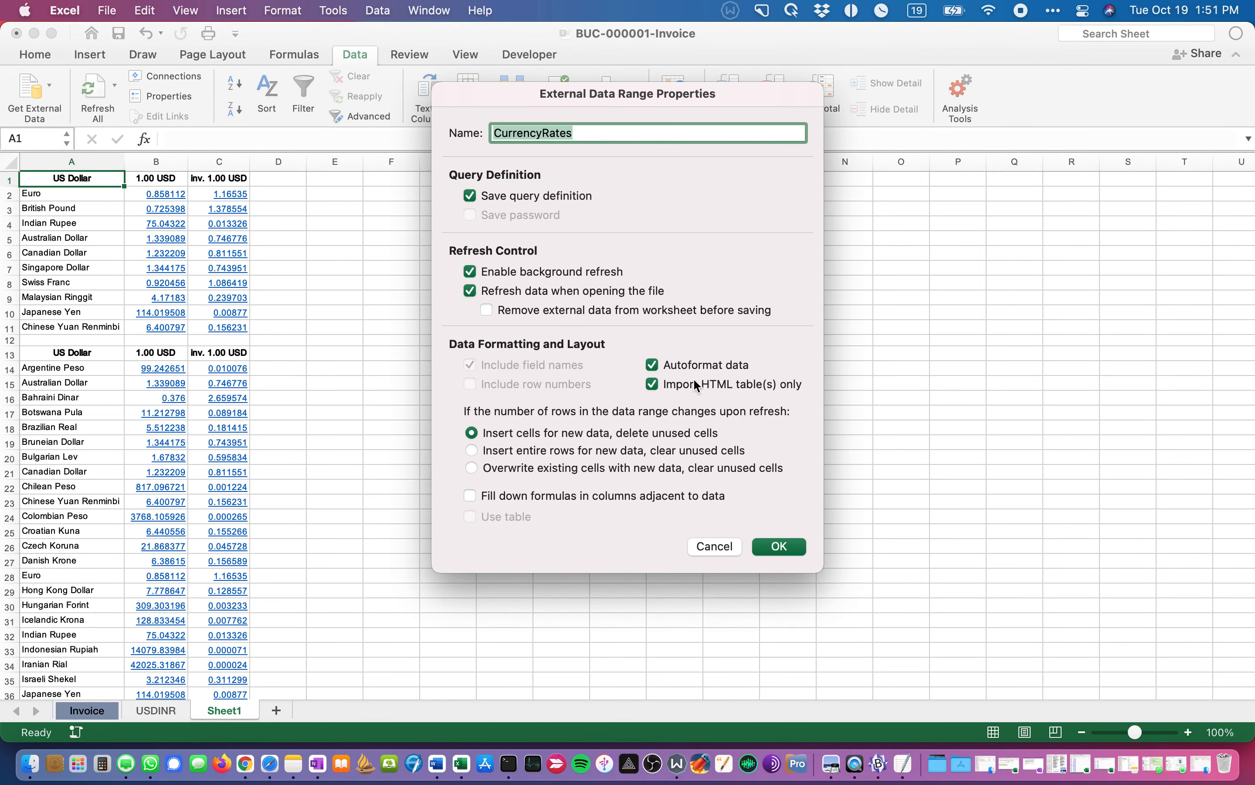
click(716, 547)
scroll(78, 228, down, 10)
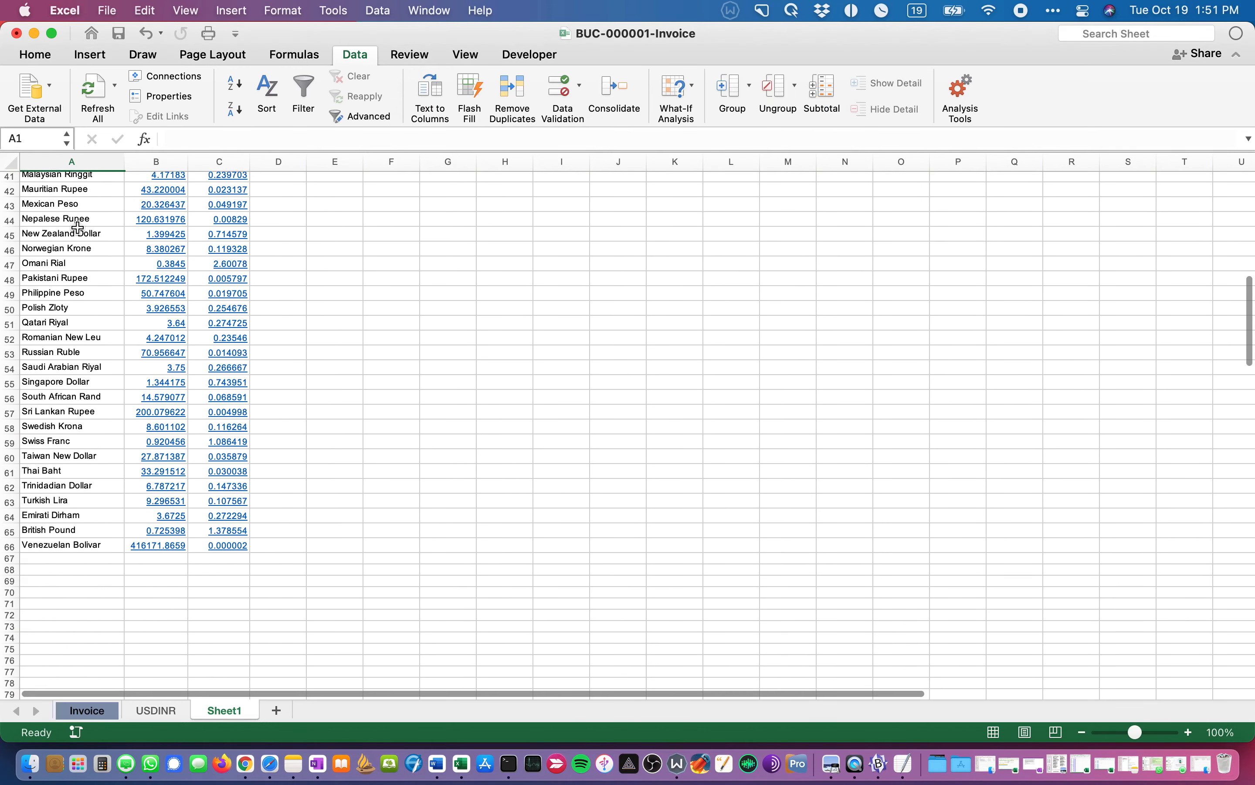
scroll(78, 228, up, 10)
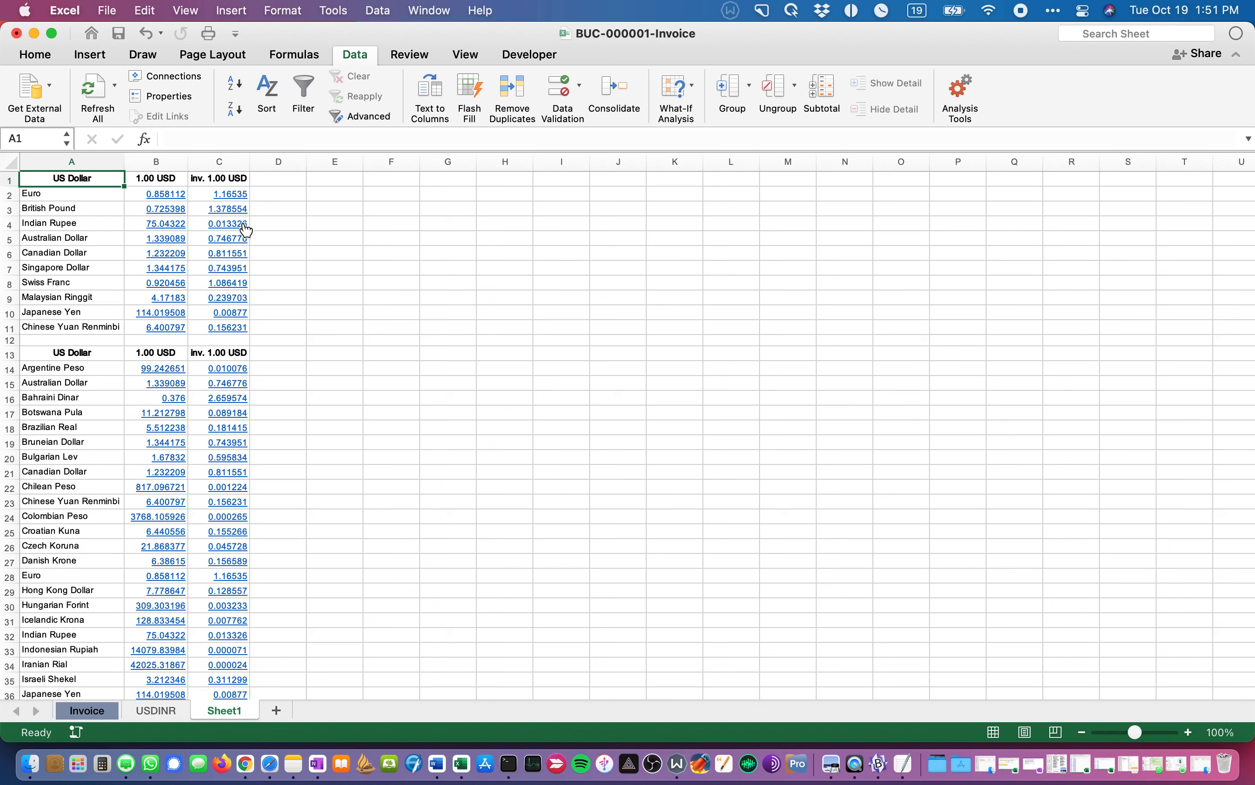
Step: Refresh all external data repeatedly from Sheet1, and once more from the USDINR sheet
click(95, 101)
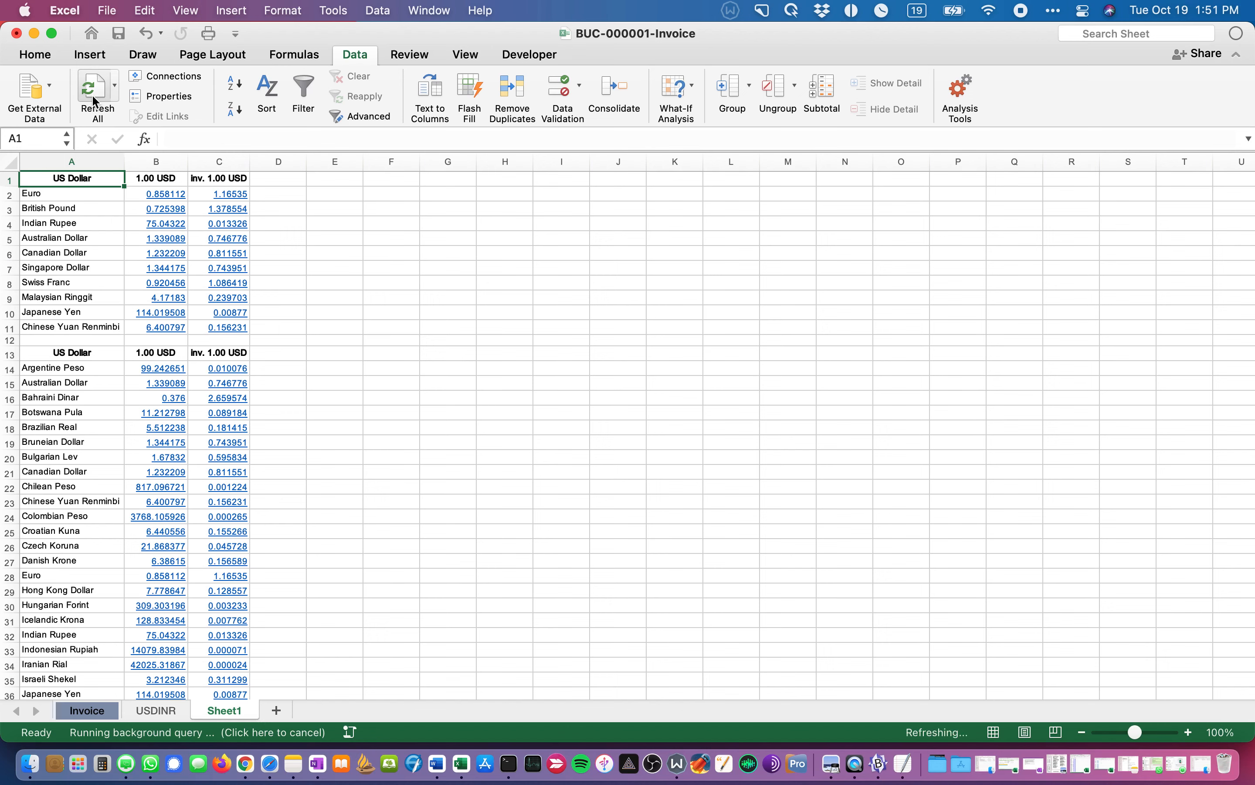
click(95, 101)
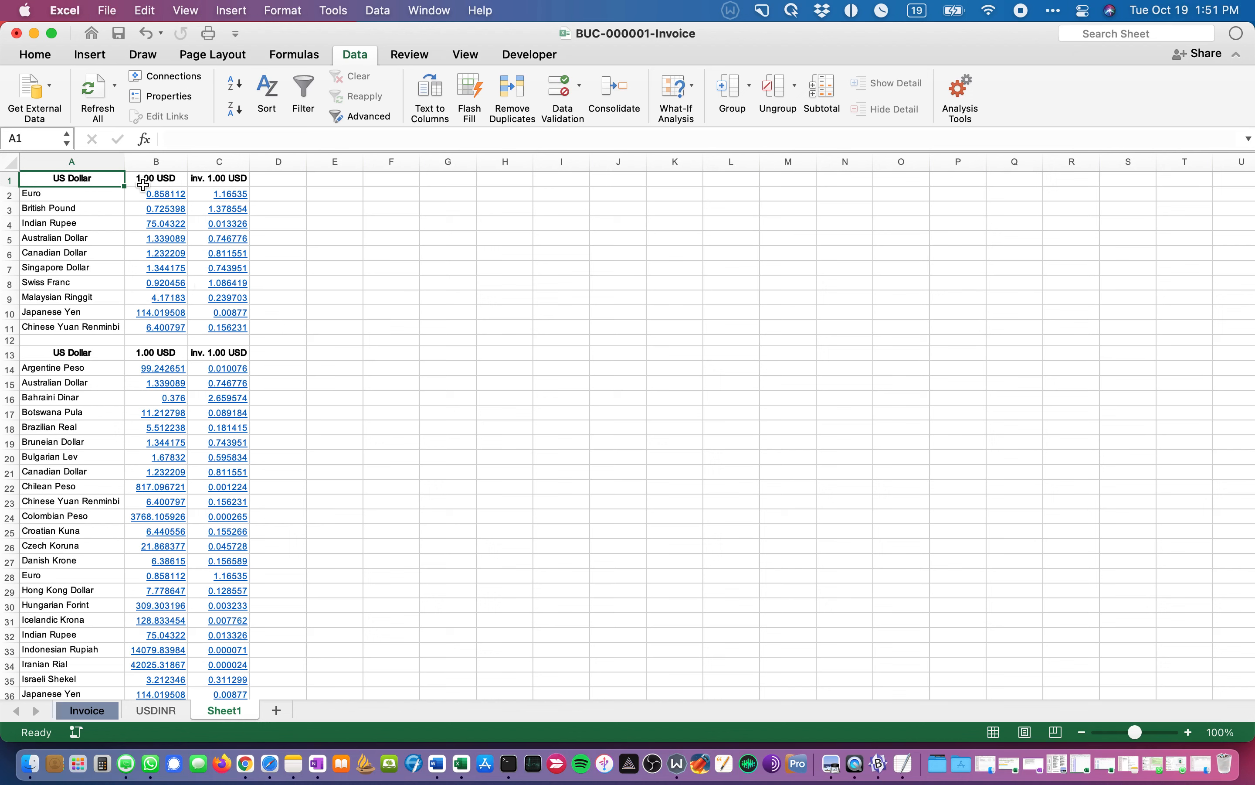
click(95, 91)
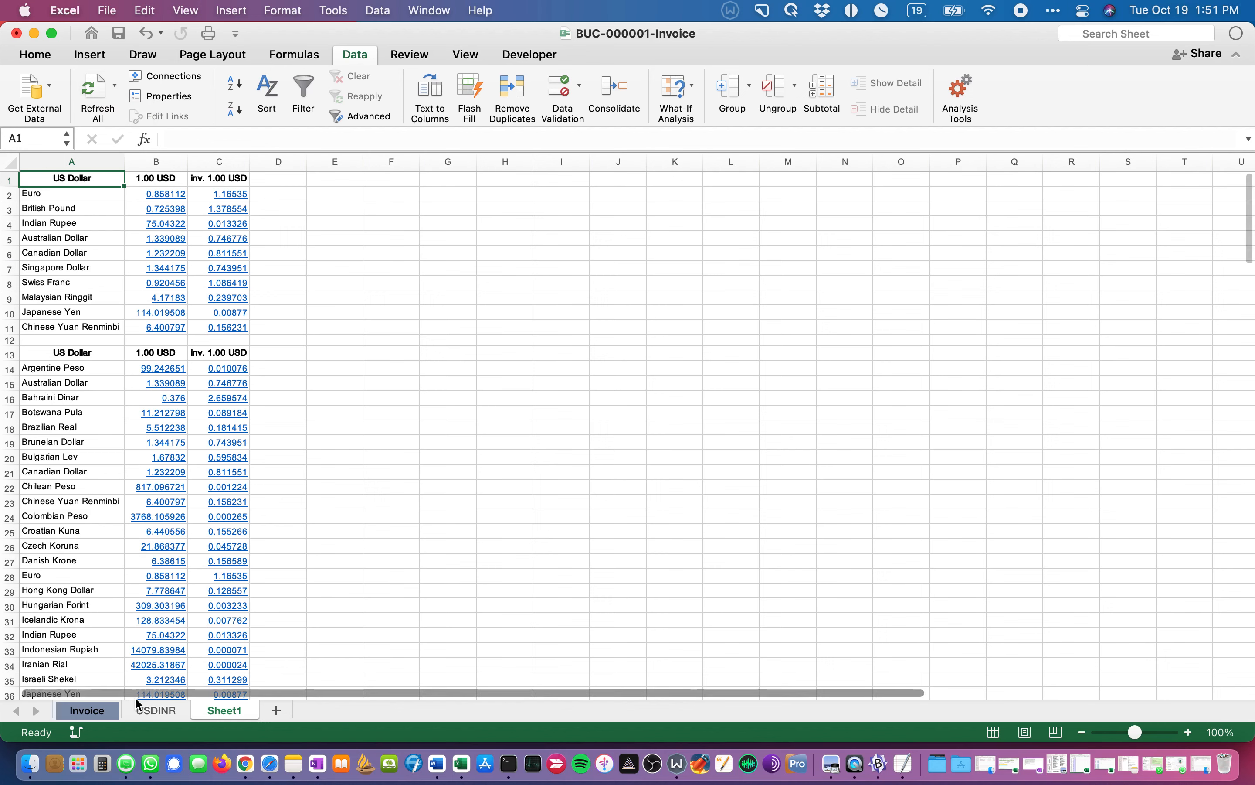
click(156, 711)
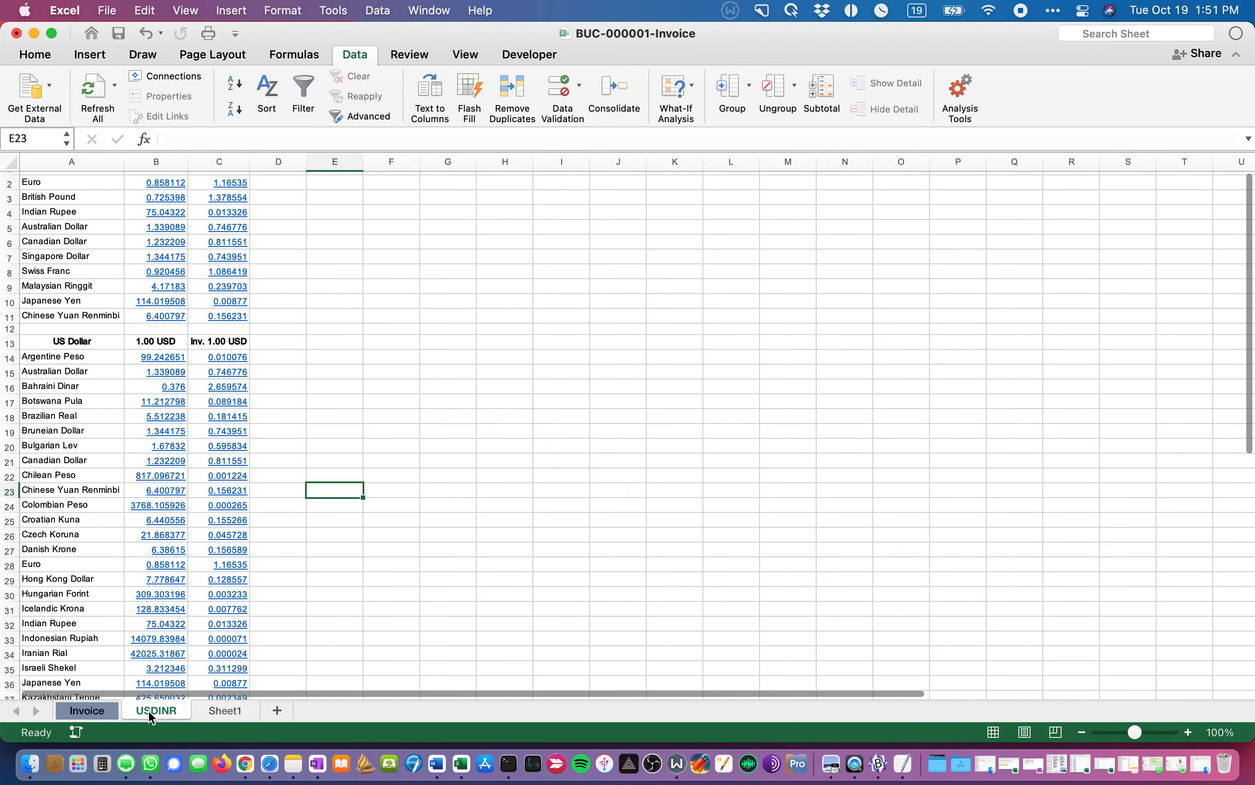
click(95, 92)
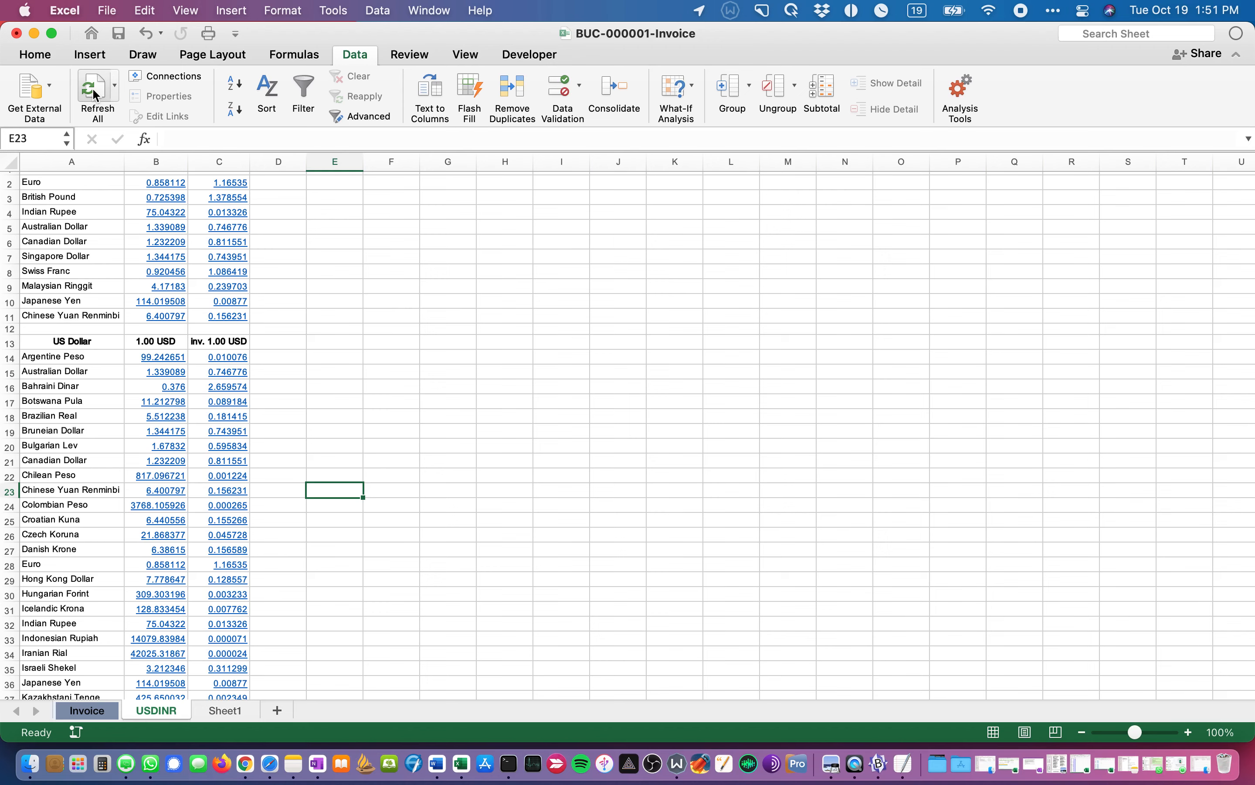
Step: Refresh all data again from Sheet1, refresh only that sheet's query, and compare its rates with the USDINR sheet
click(233, 711)
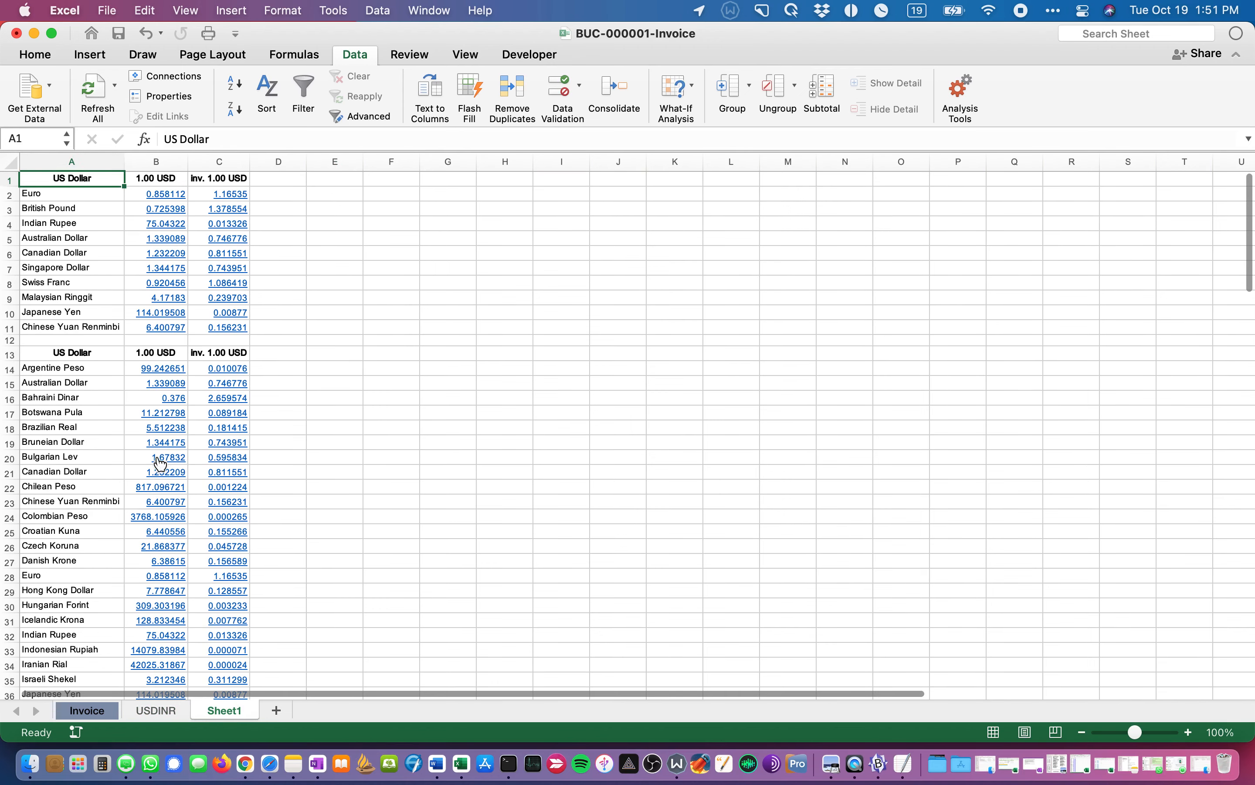
scroll(145, 342, down, 4)
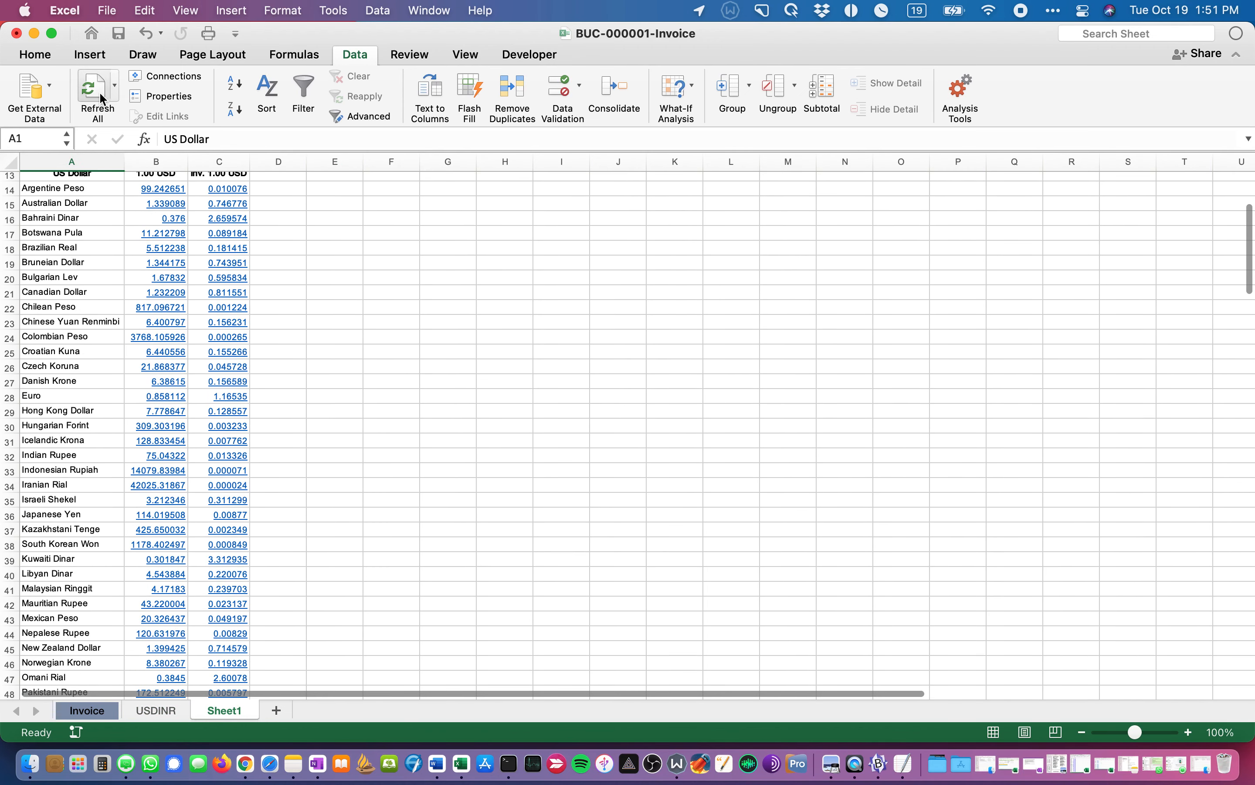
click(92, 87)
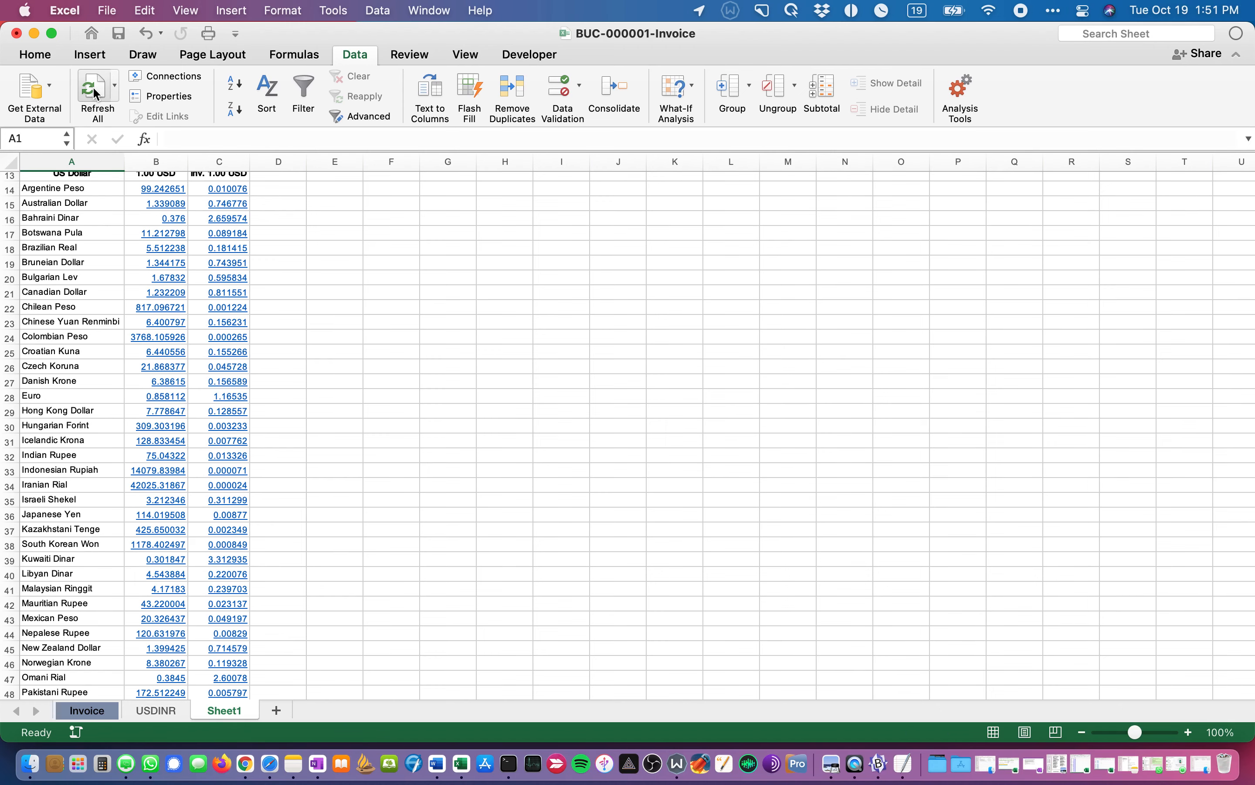
scroll(153, 306, up, 5)
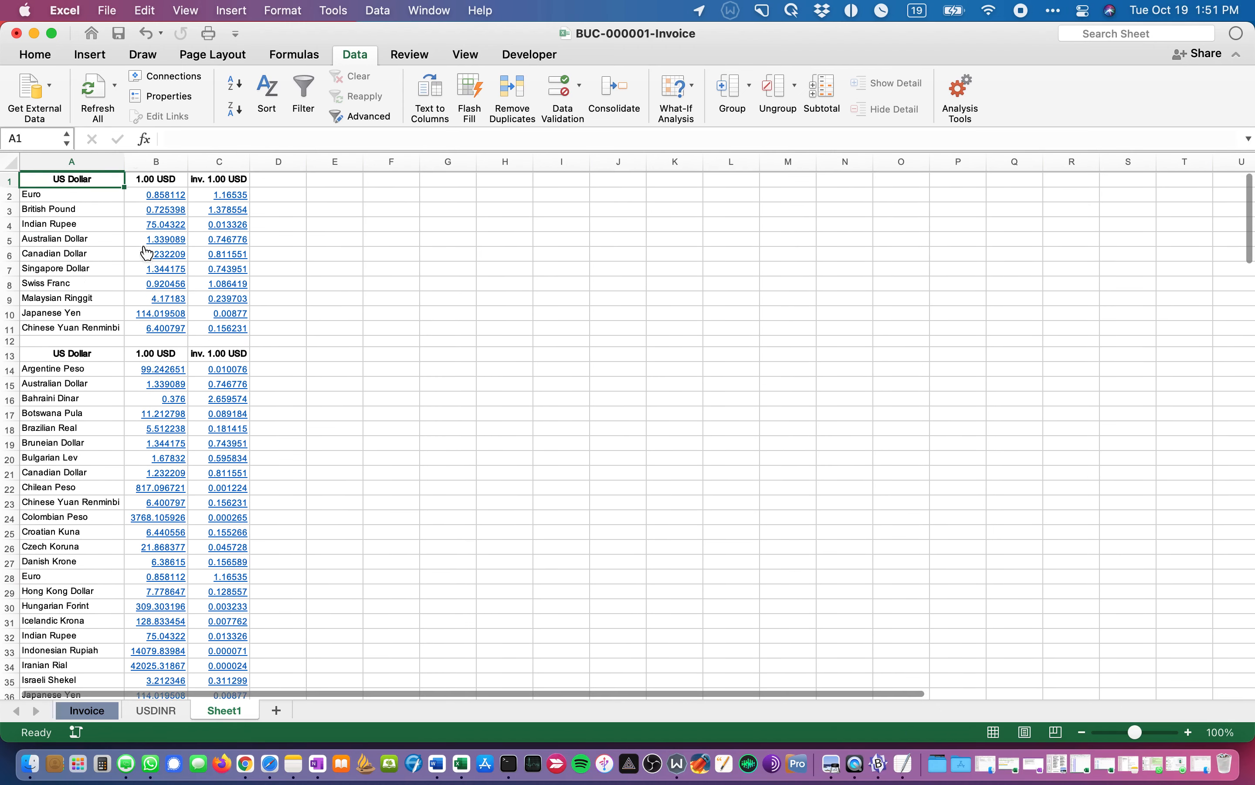
click(115, 85)
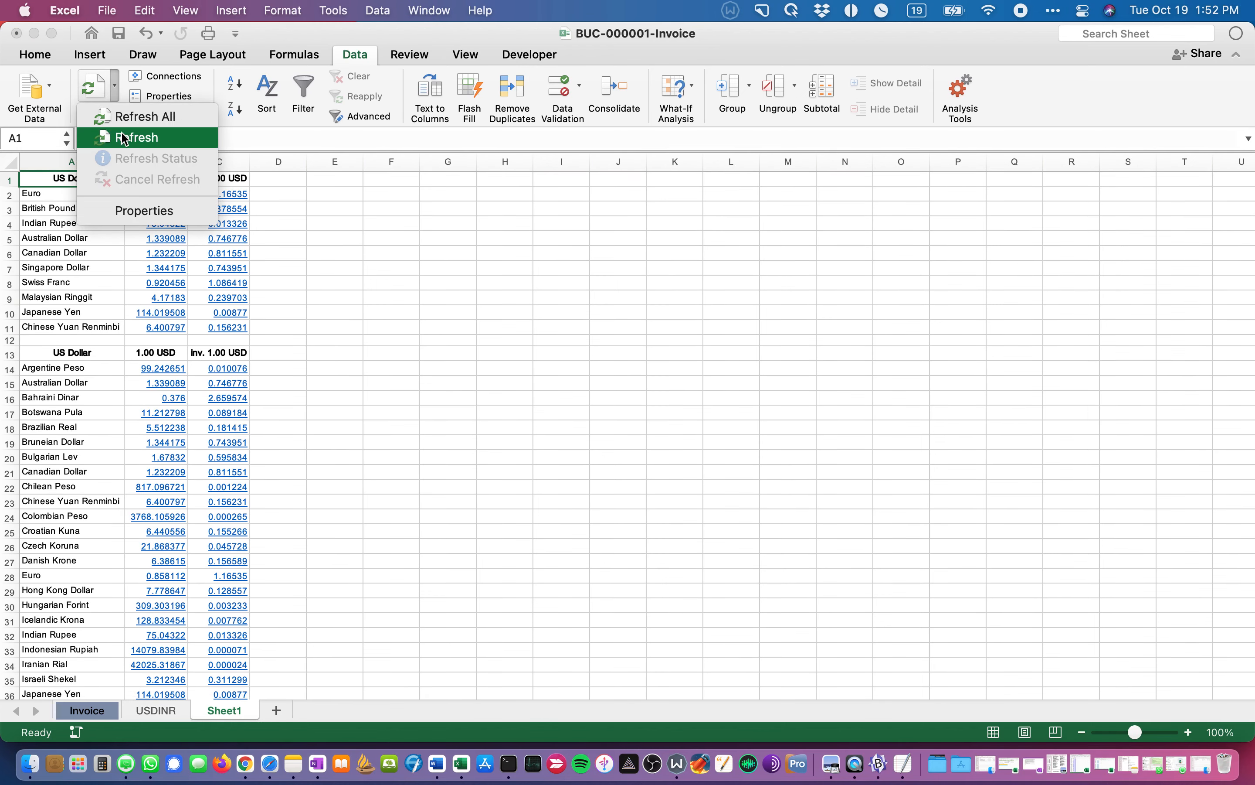
click(125, 138)
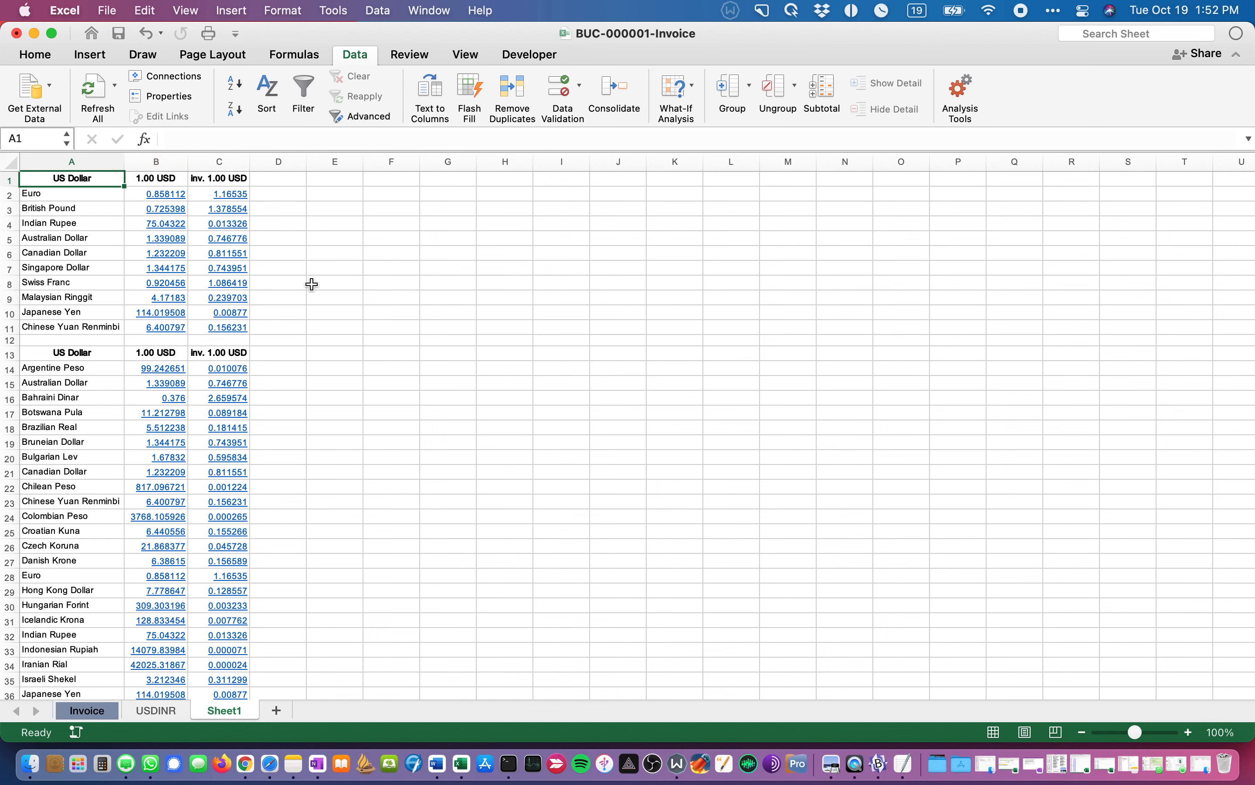
click(162, 716)
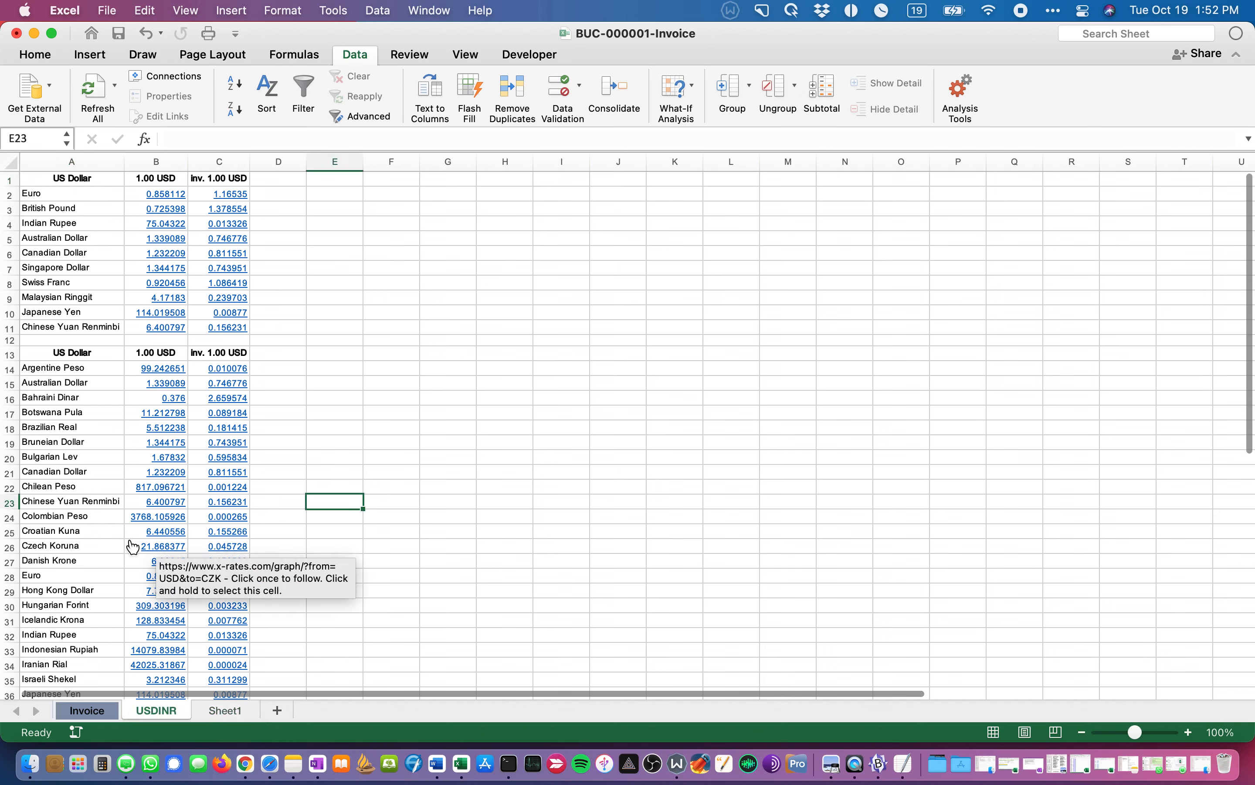
click(226, 714)
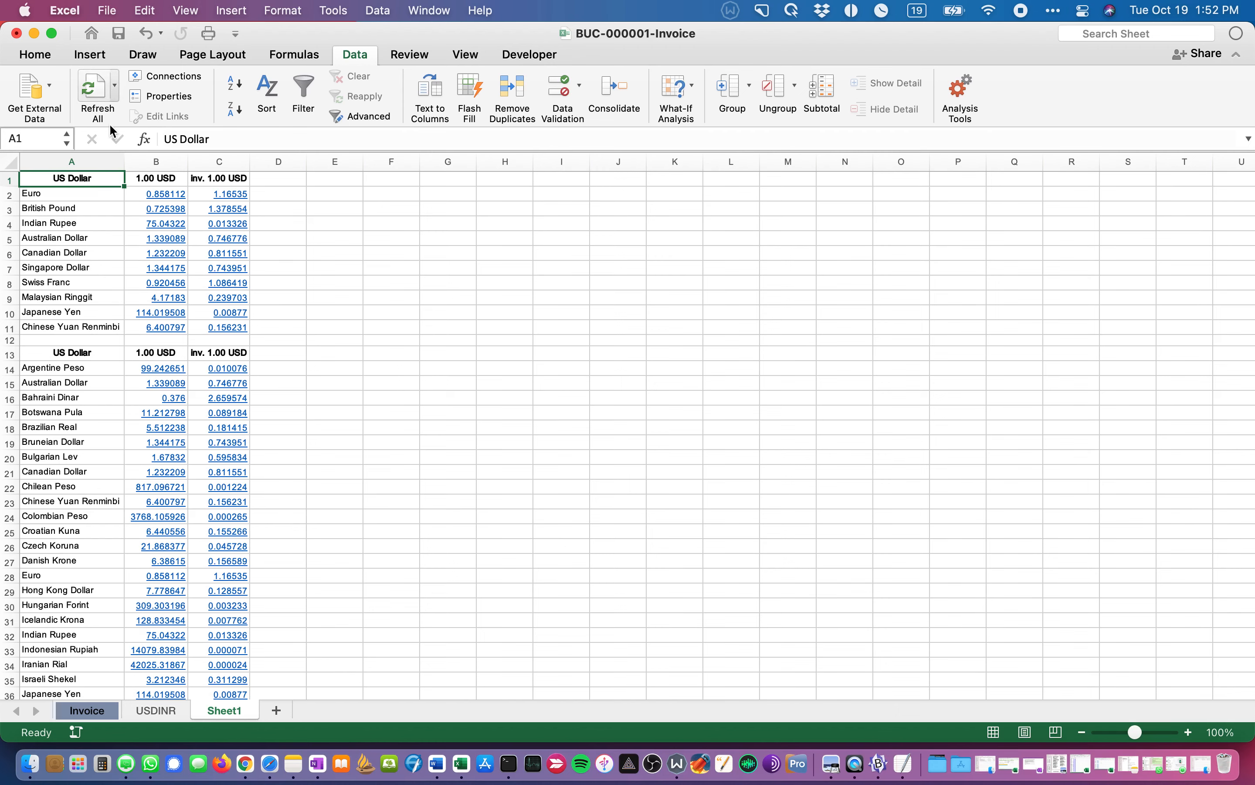
Step: Switch to Safari, reload the x-rates.com page and review the current US Dollar exchange rates table
key(super+Tab)
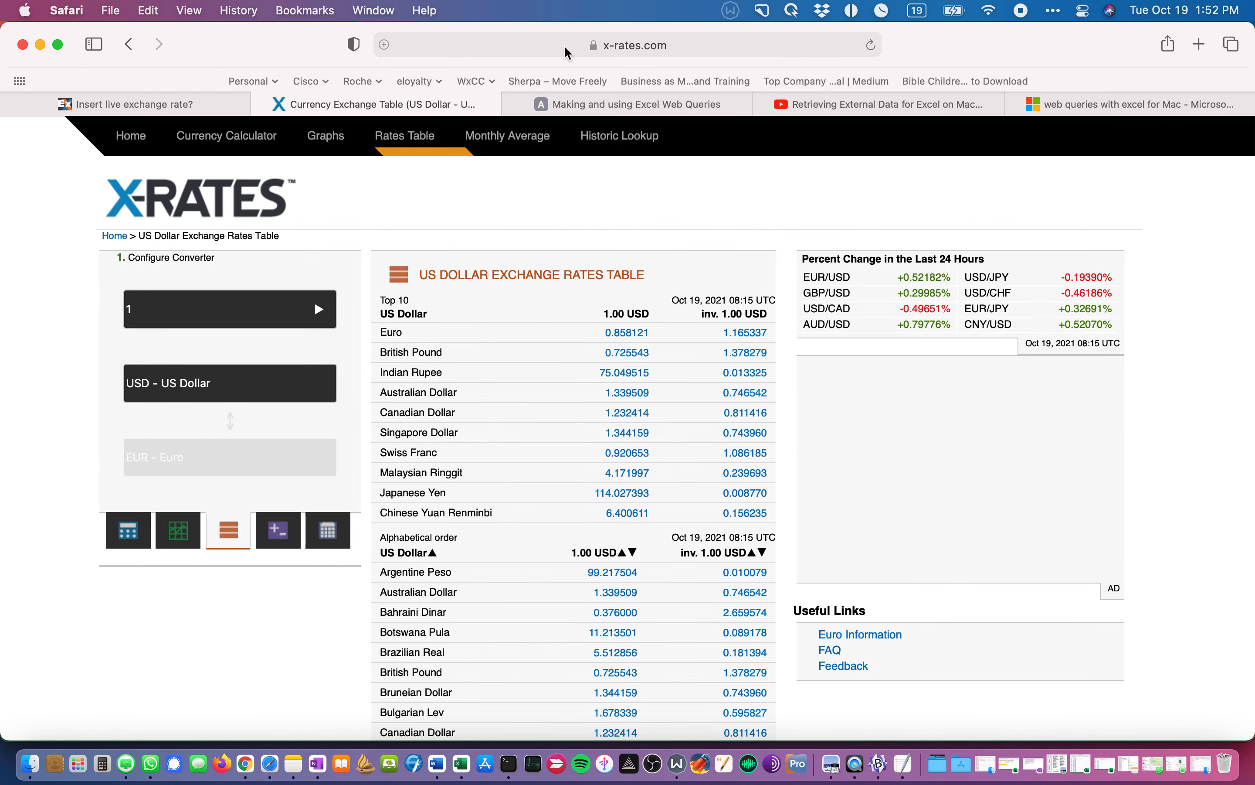
click(872, 45)
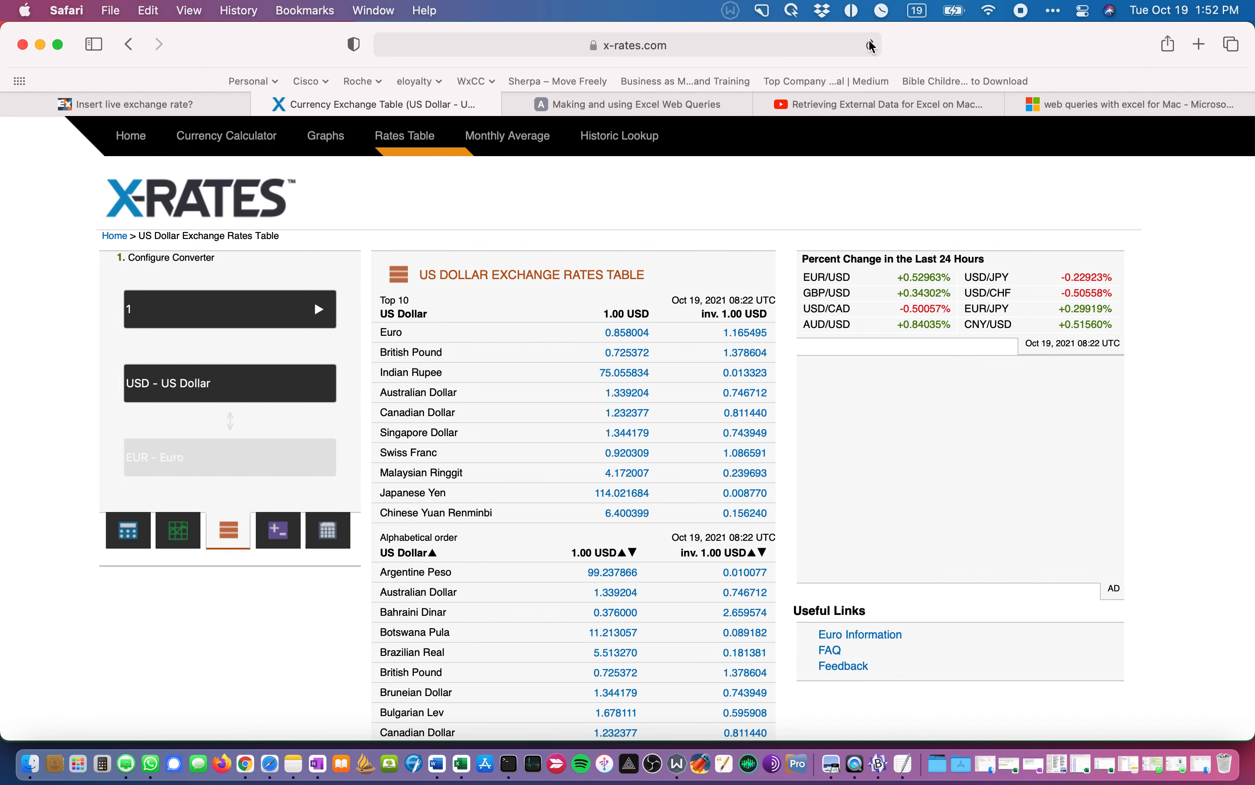
scroll(711, 233, down, 7)
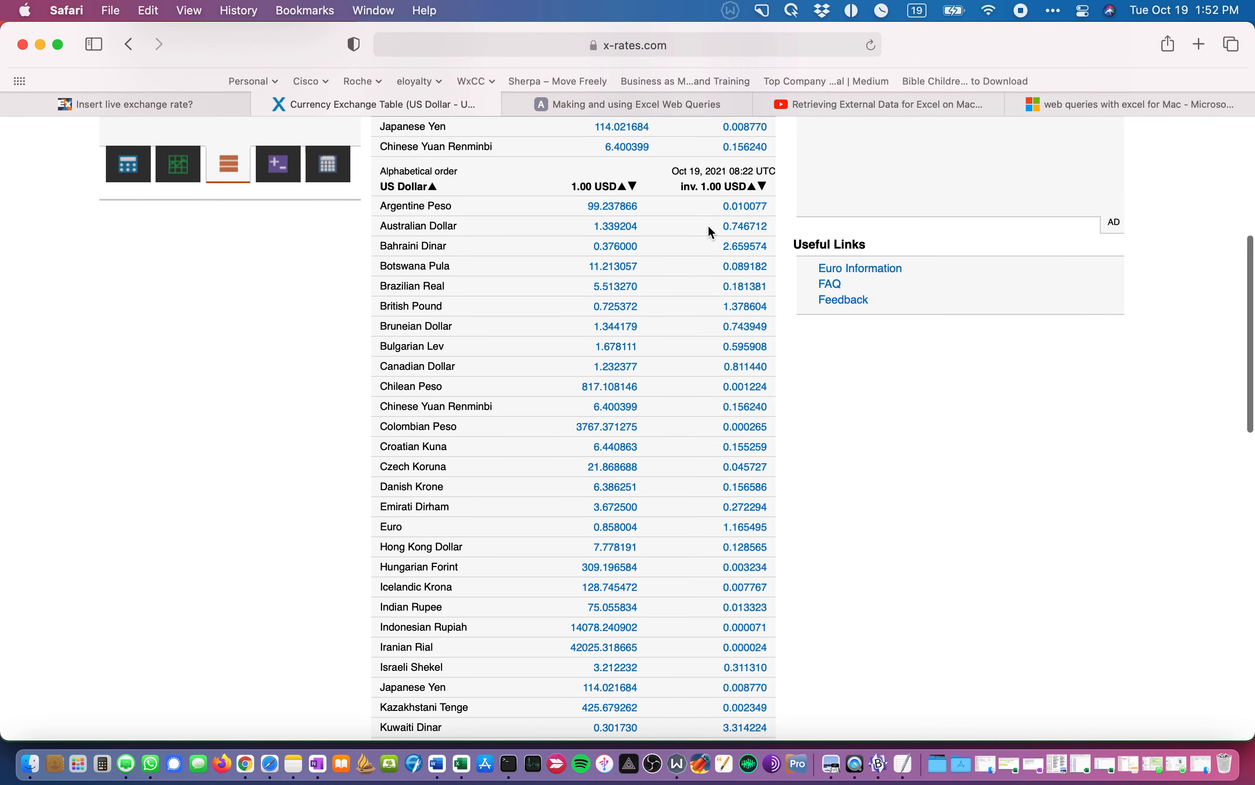
Step: Compare the top 10 US Dollar rates with the alphabetical list on x-rates.com and reload the page
scroll(655, 430, down, 1)
scroll(656, 435, up, 8)
scroll(658, 439, down, 1)
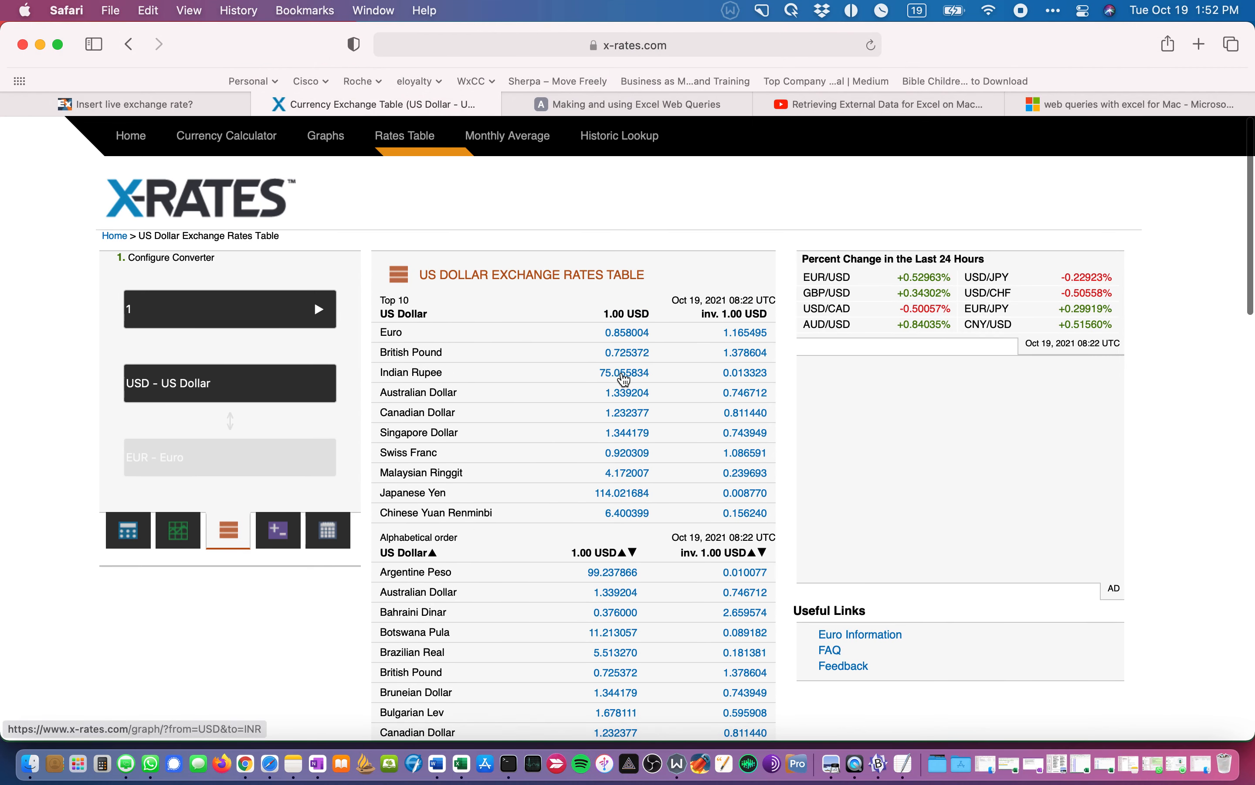
click(871, 46)
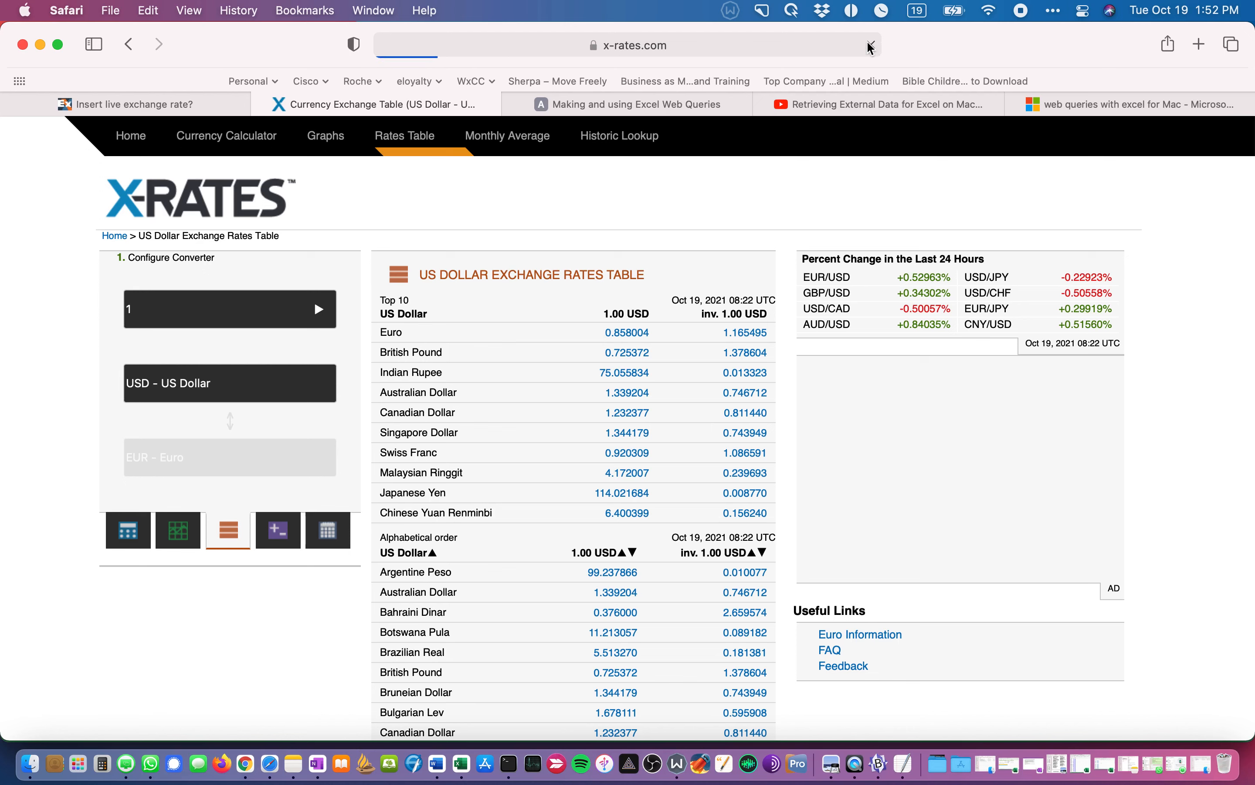
click(871, 46)
Step: Switch to Excel, refresh all external data from Sheet1, and return to Safari to reload the x-rates.com rates page
key(super+Tab)
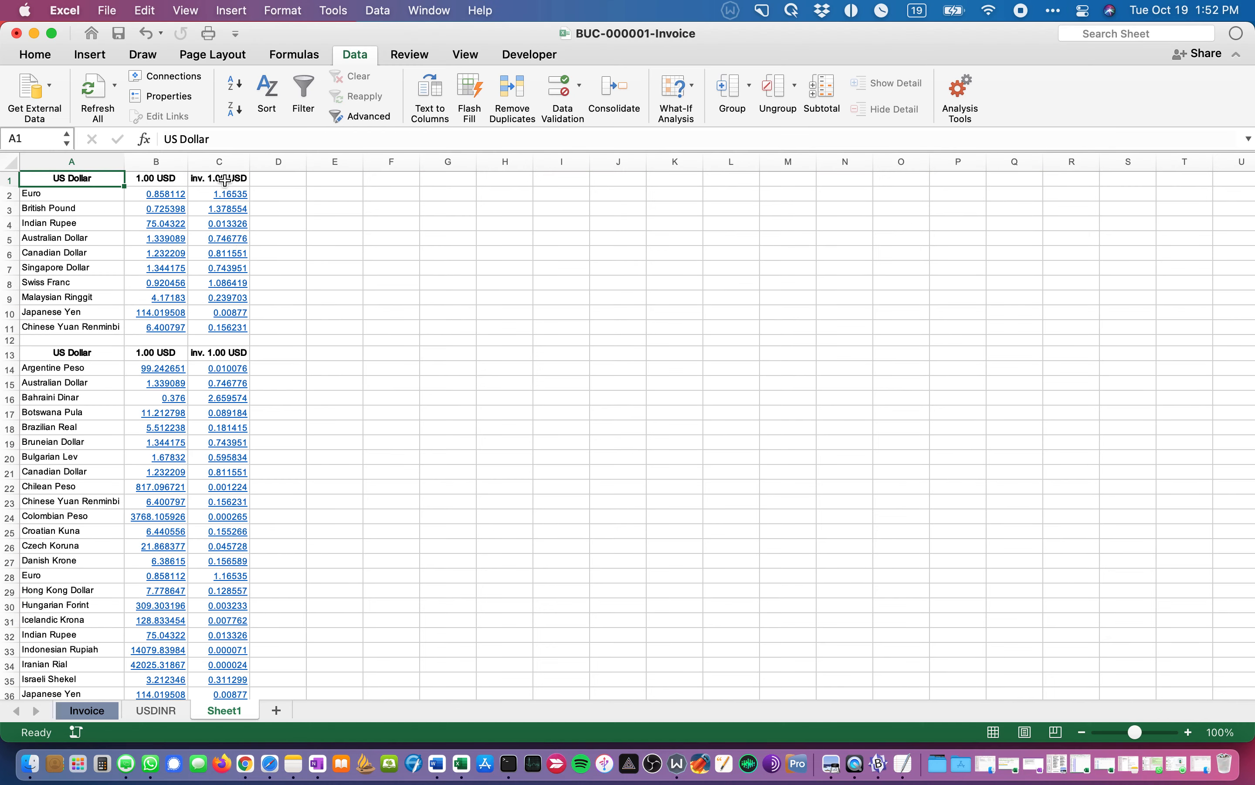
click(98, 97)
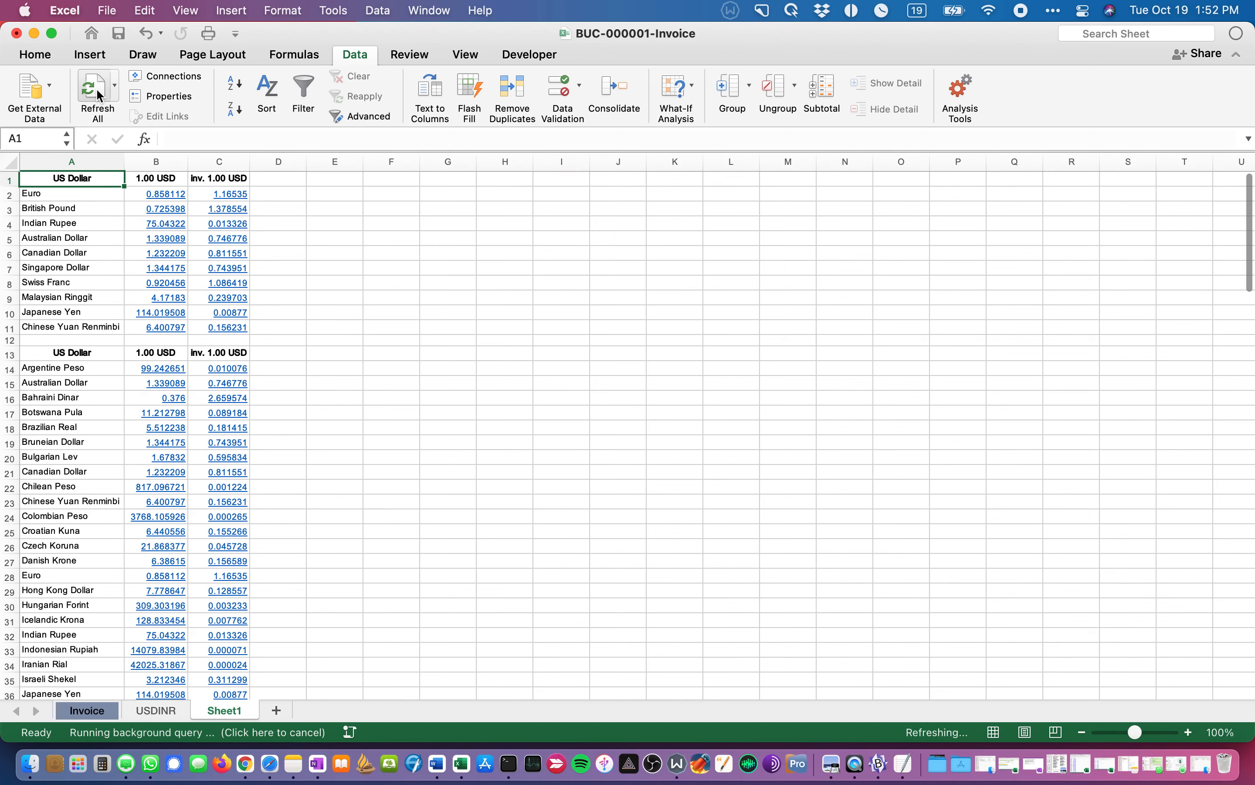
key(super+Tab)
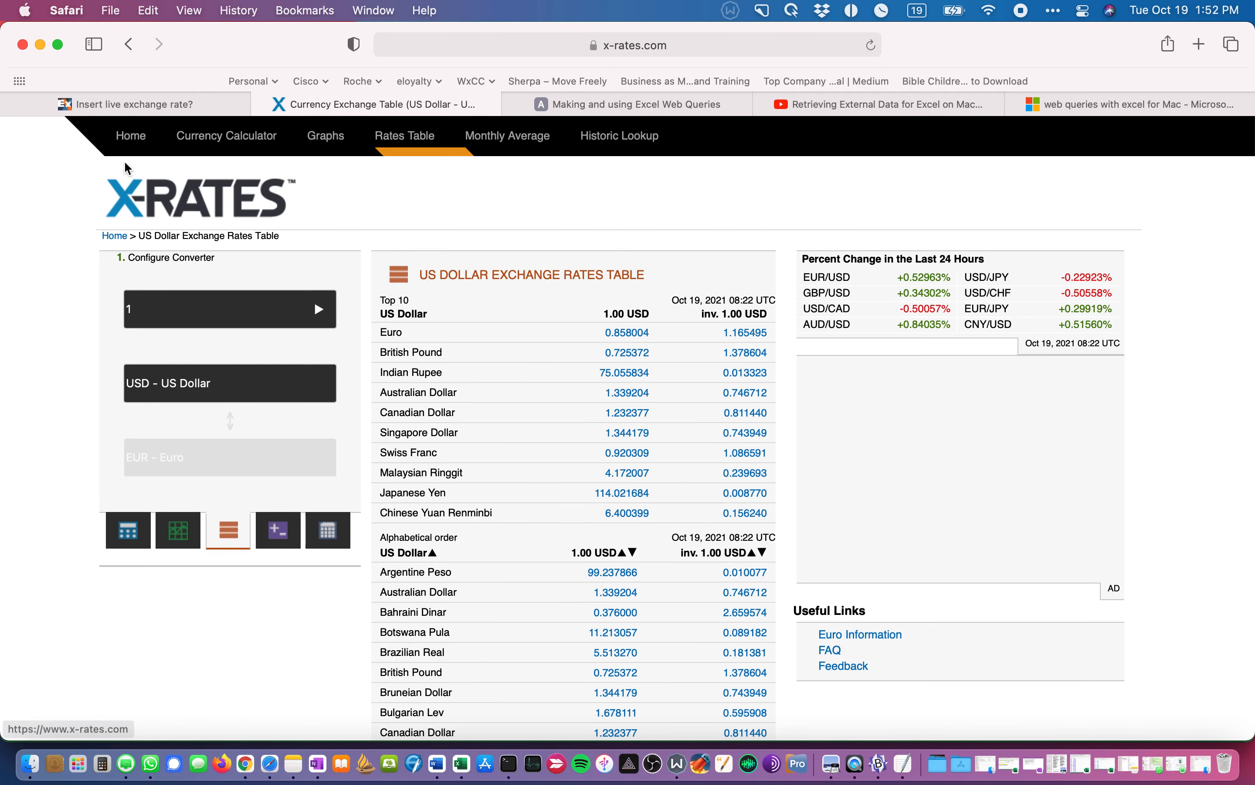
click(871, 47)
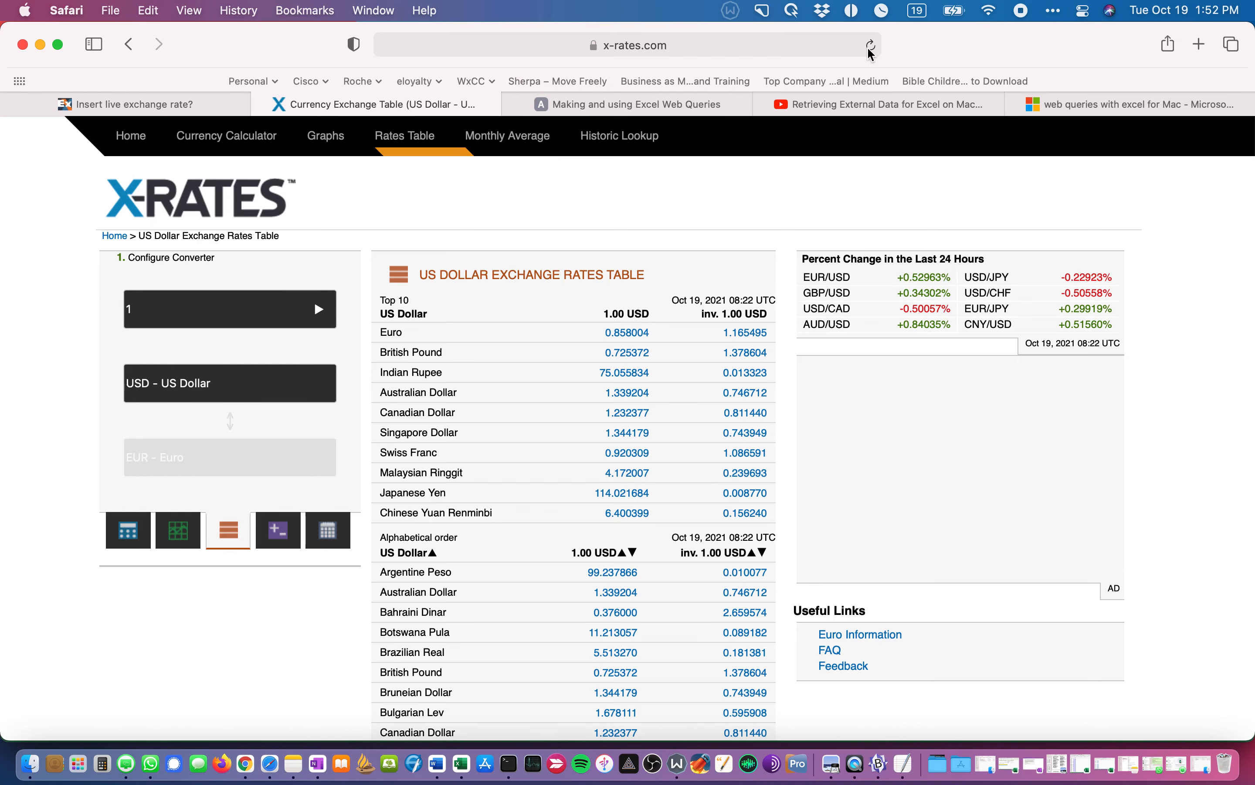
Step: Switch to Excel and check the refreshed Indian Rupee row in the top table of Sheet1 against the website's rates
key(super+Tab)
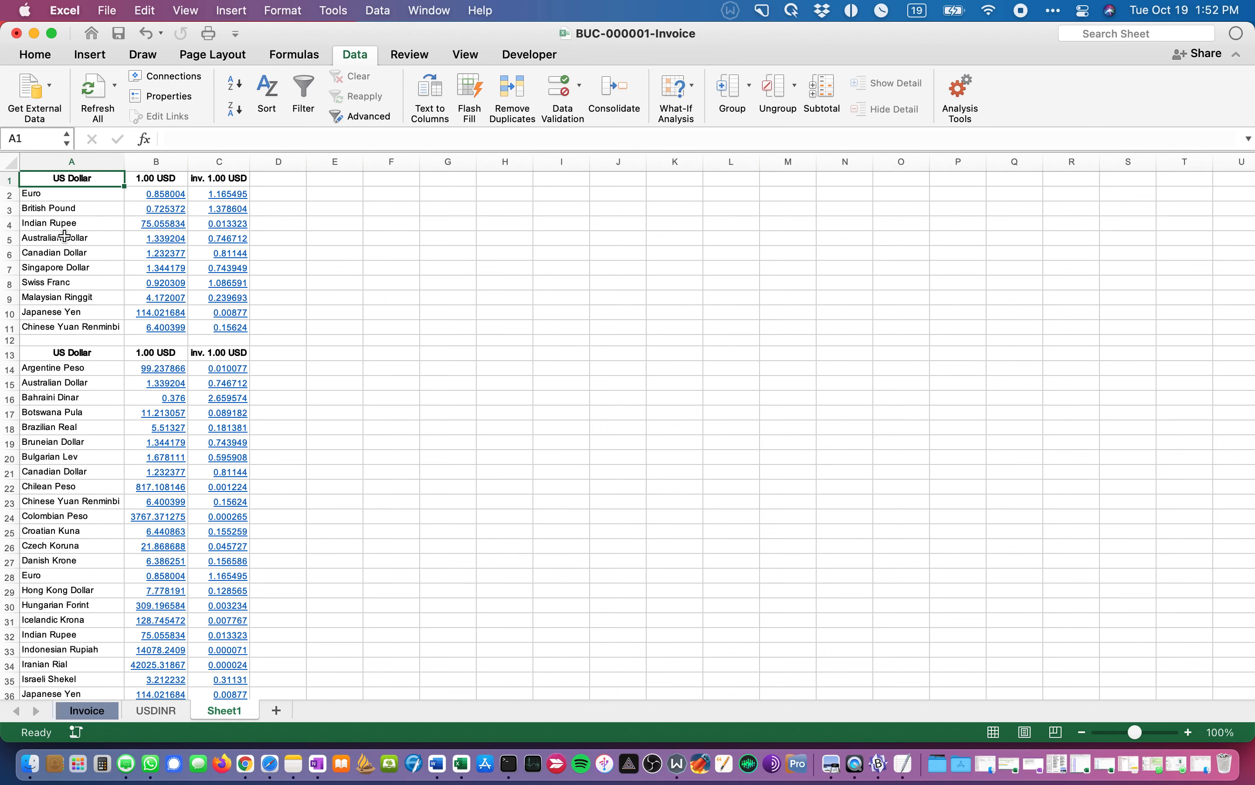
drag(58, 226, 235, 223)
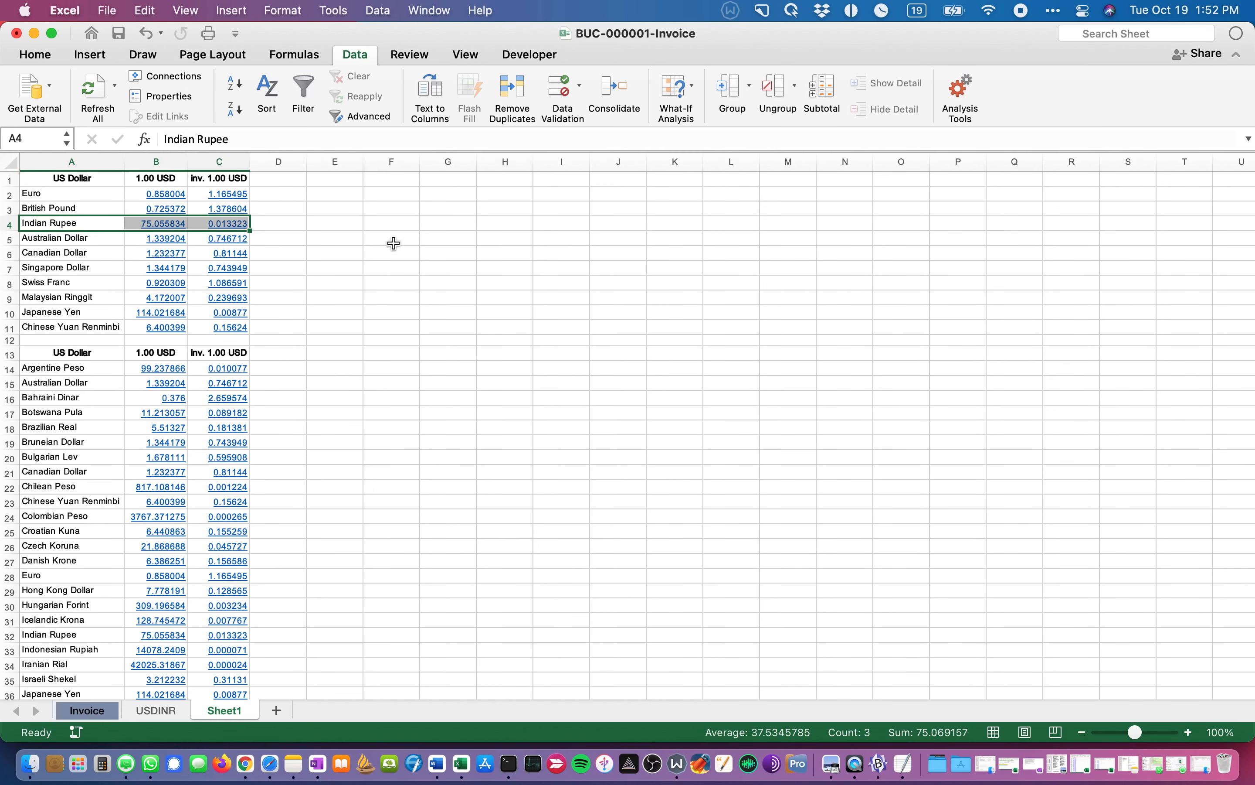
click(464, 224)
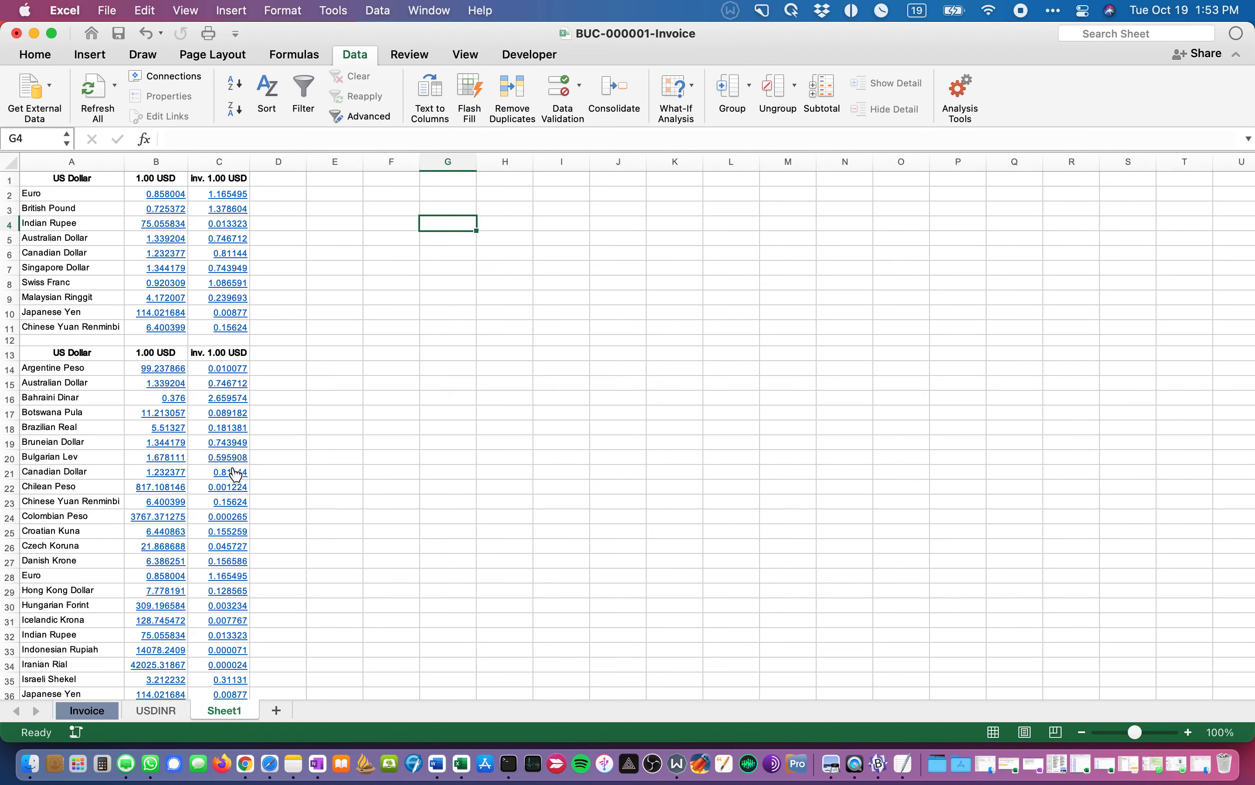
Step: Open the Invoice sheet and review its line item, the unit price in F22 and the USD and INR balances due
click(88, 712)
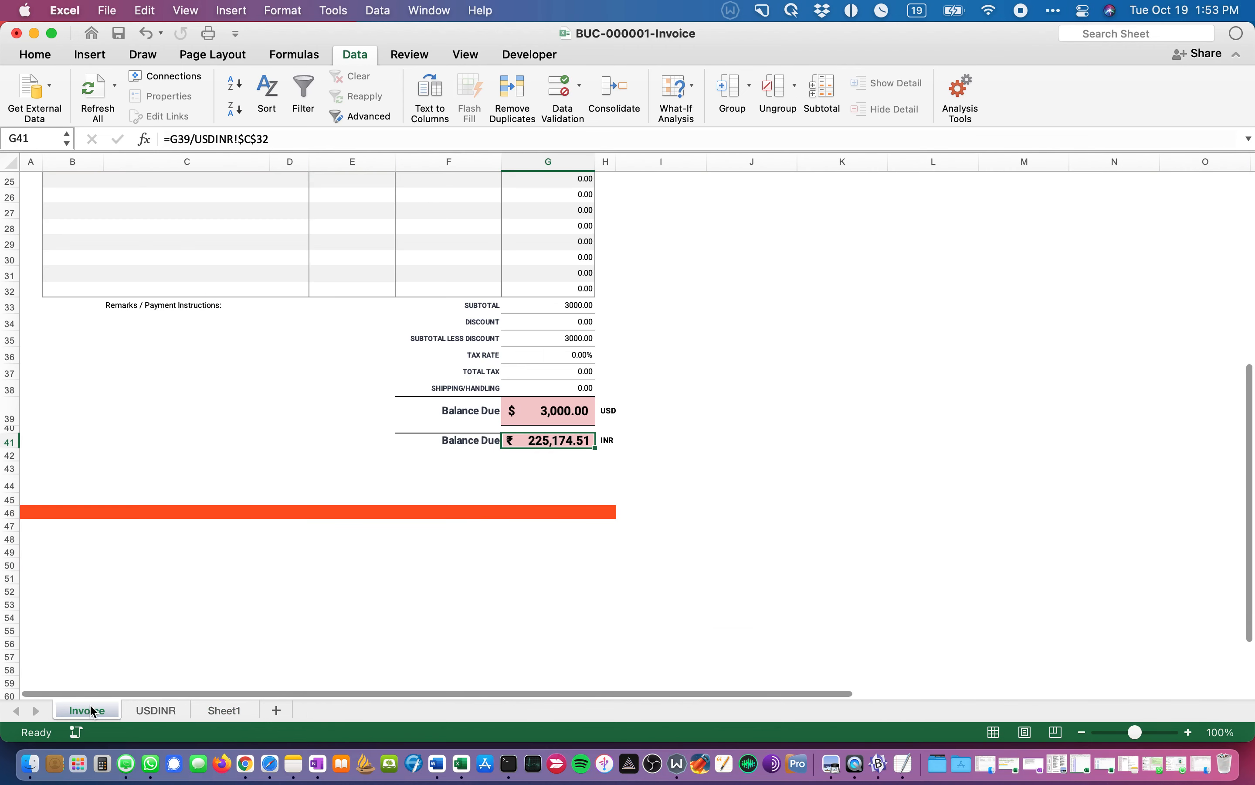
scroll(357, 446, up, 10)
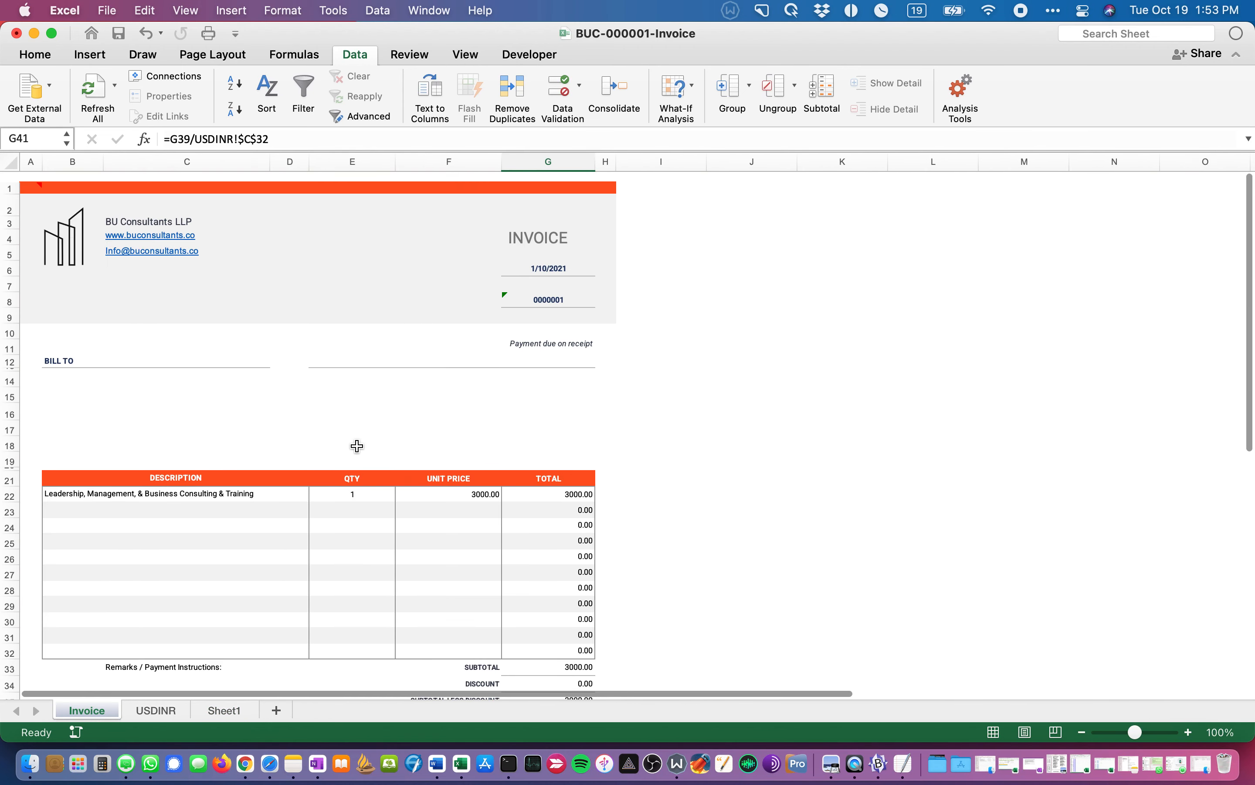
scroll(357, 446, down, 5)
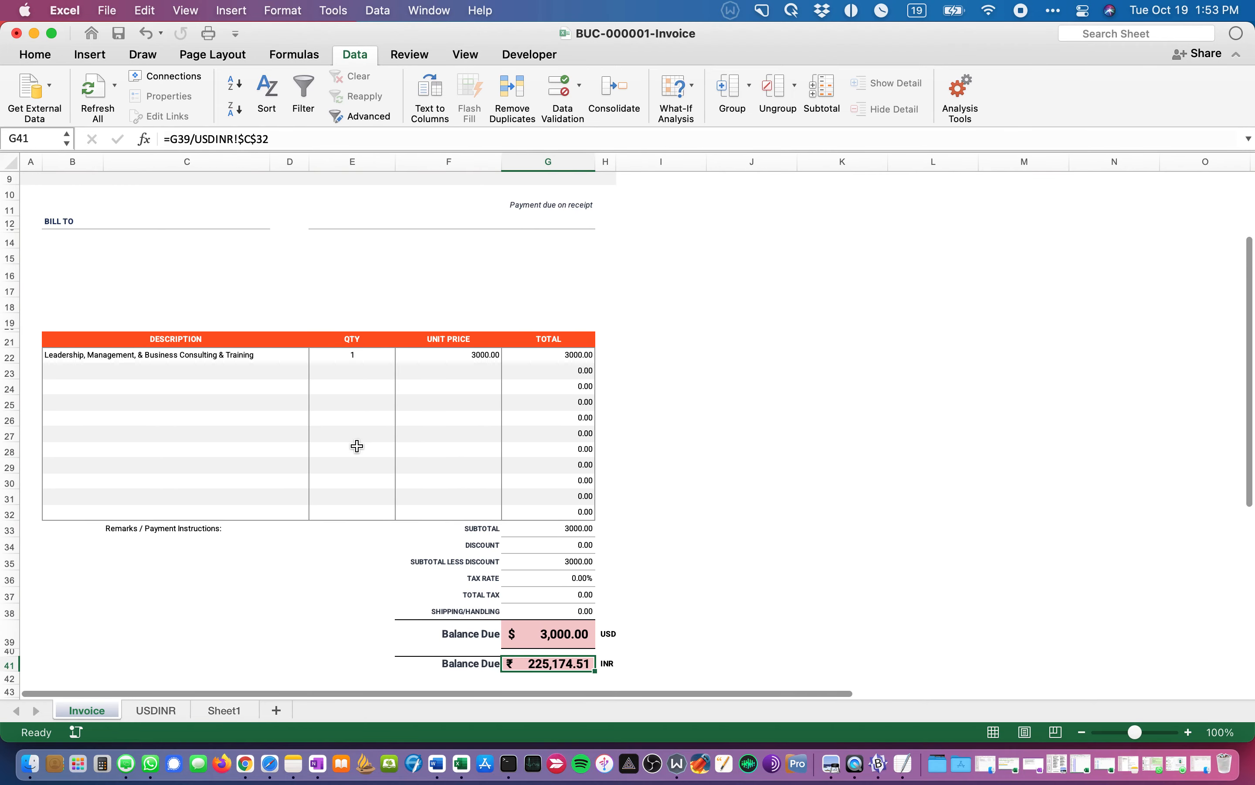
click(448, 354)
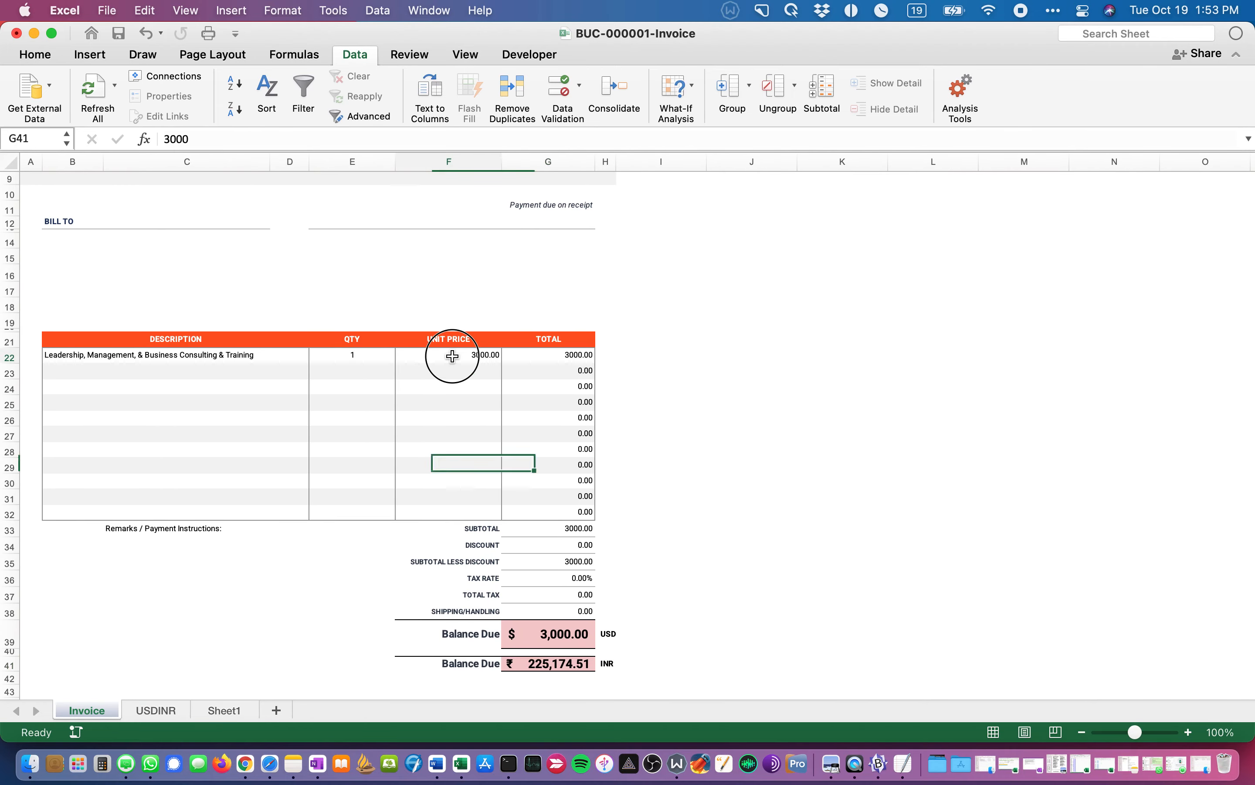
scroll(601, 425, down, 2)
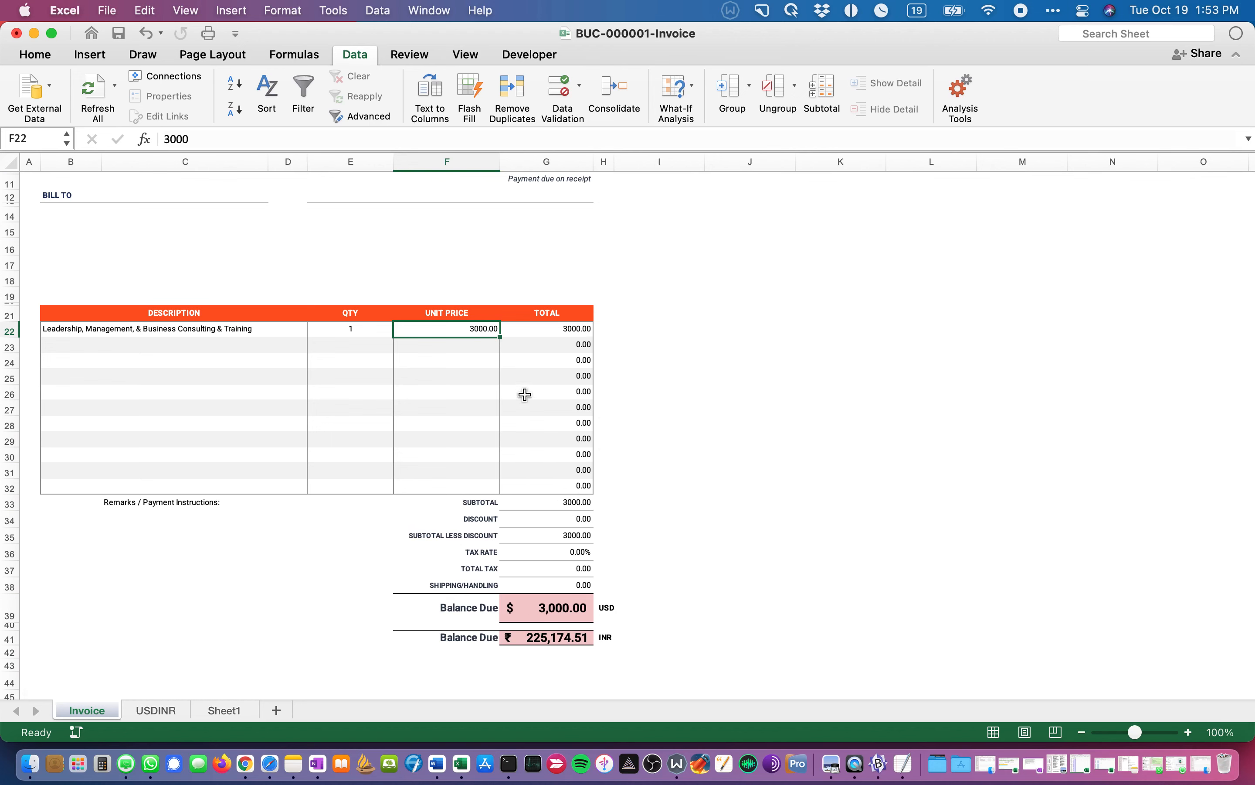
Step: Inspect the INR Balance Due formula in G41 and its USDINR rate source, cancel the edit, and check the USD Balance Due formula in G39
click(559, 637)
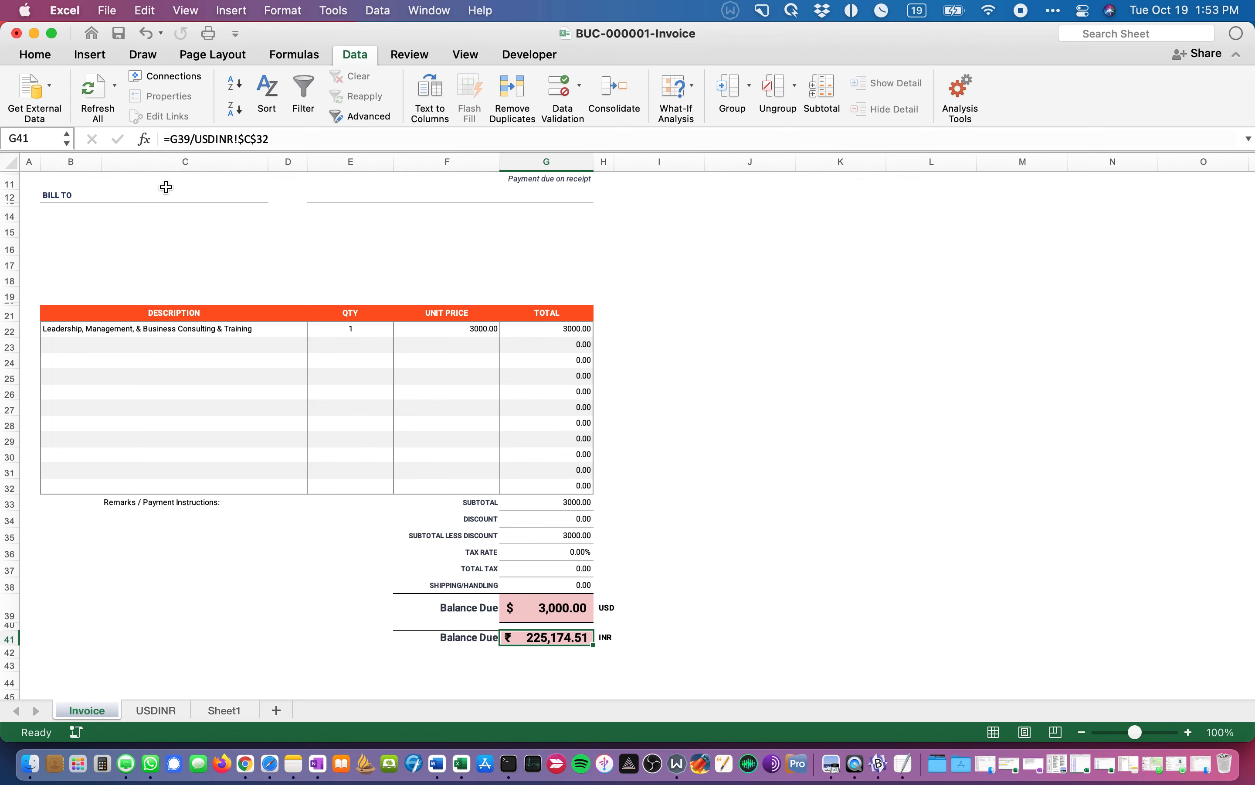
click(195, 139)
double_click(213, 139)
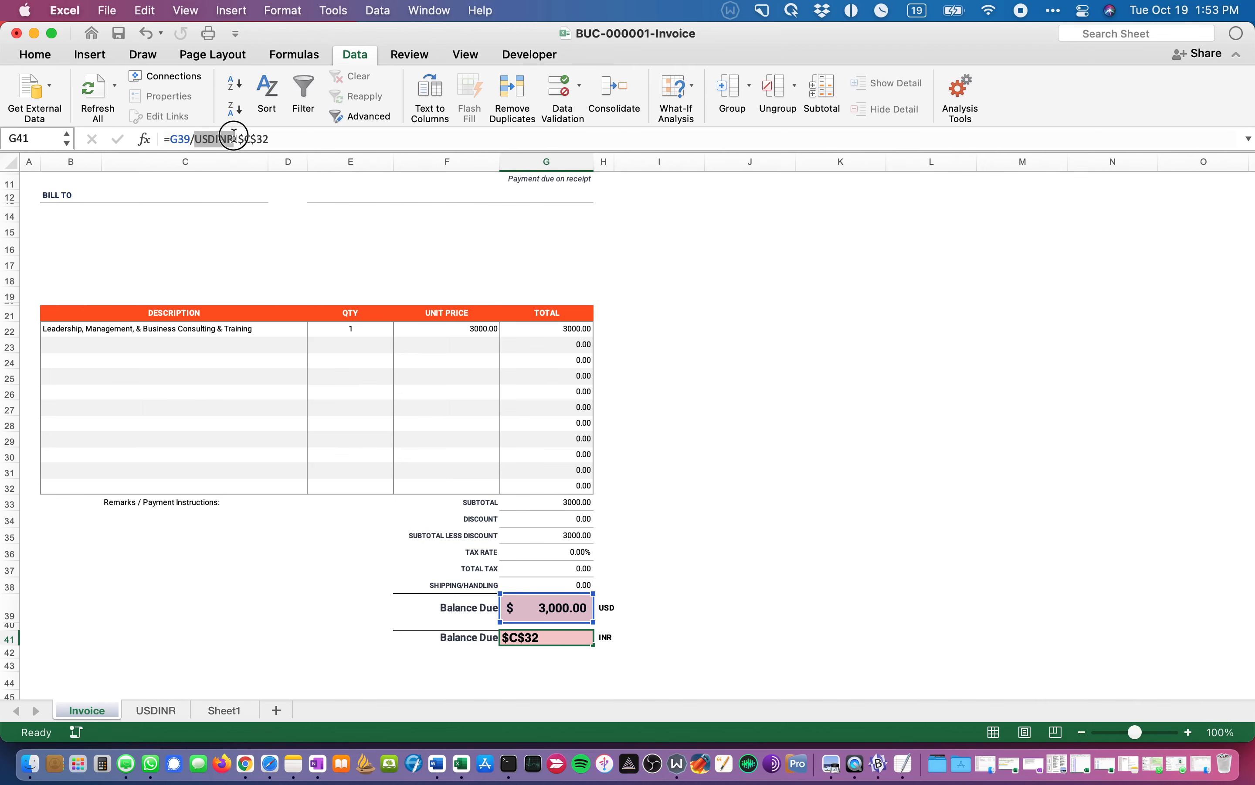
click(157, 711)
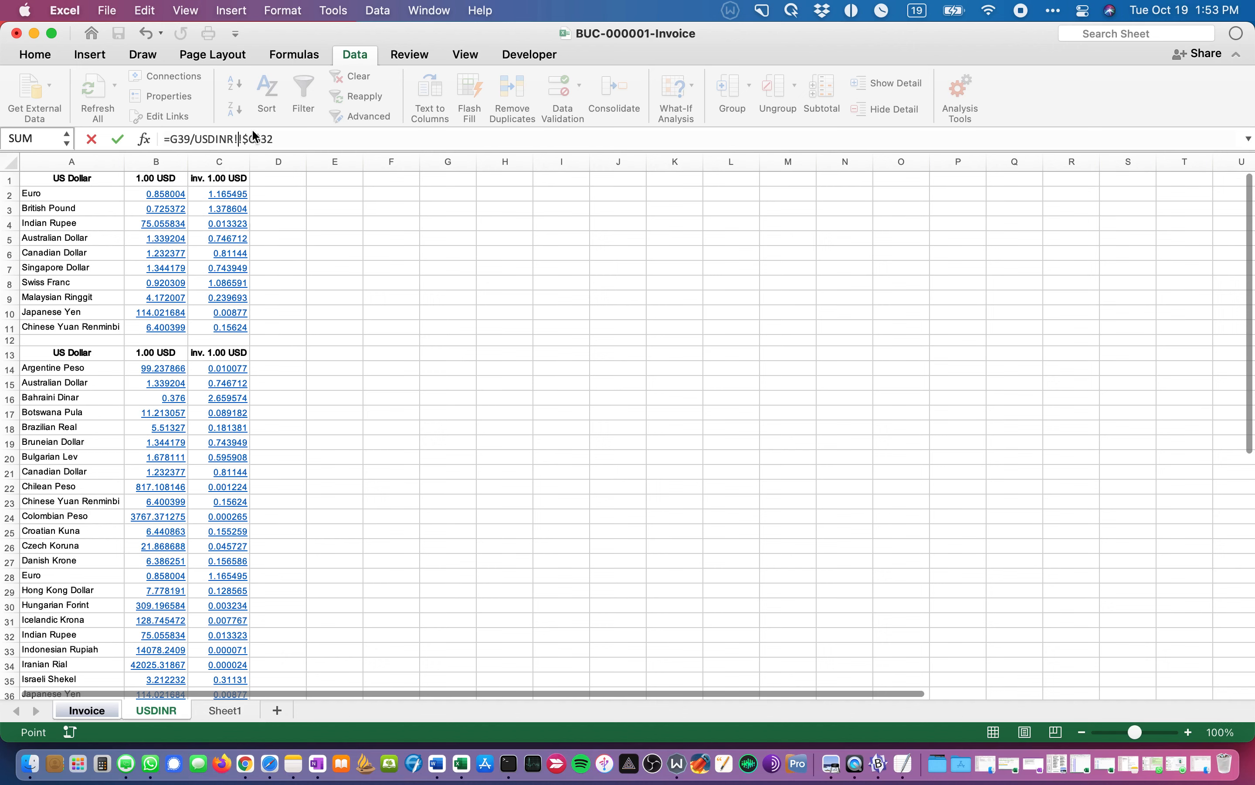
key(BackSpace)
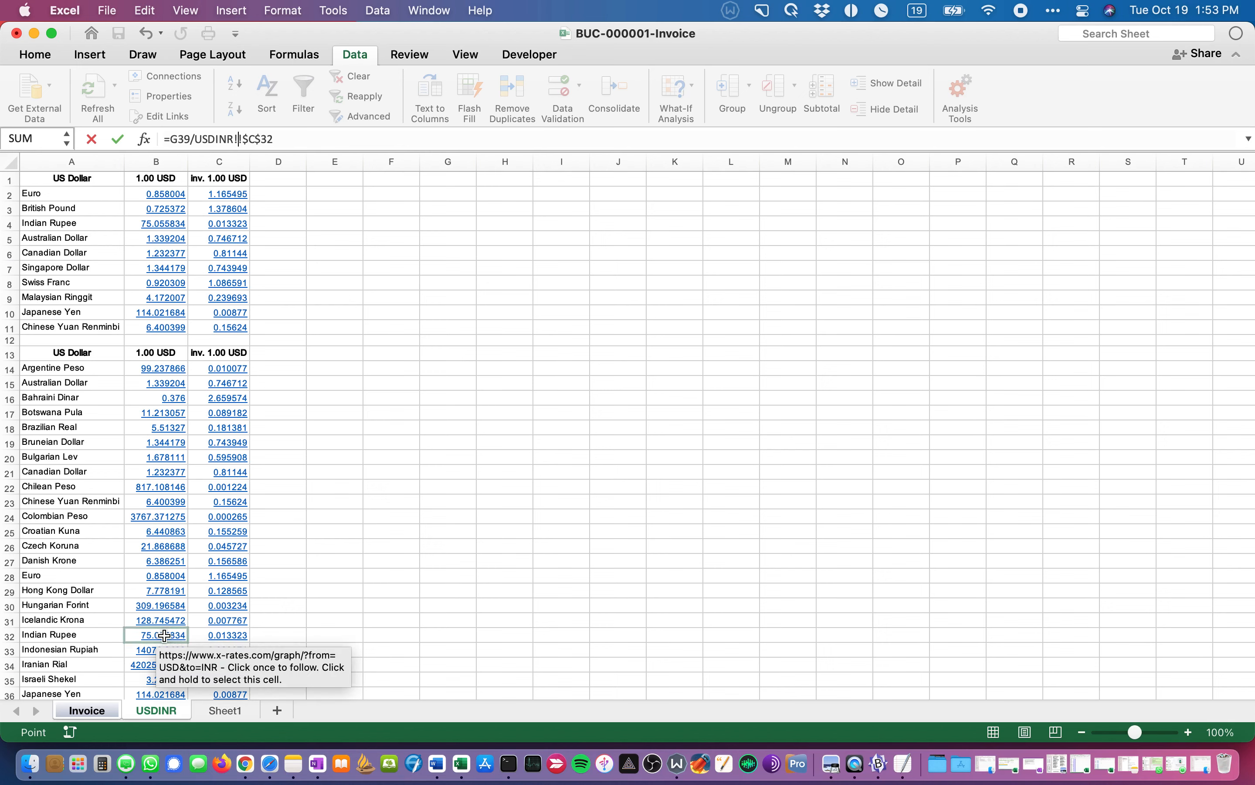
click(91, 140)
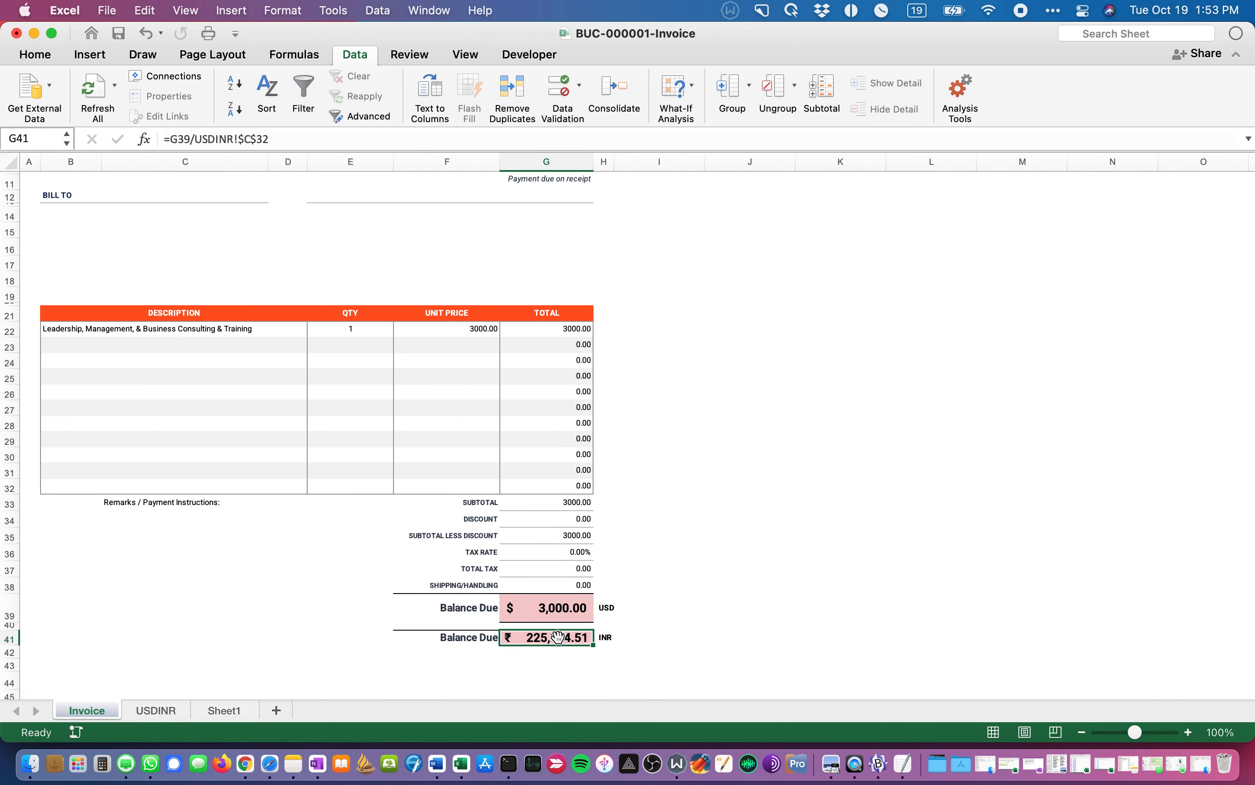
click(543, 611)
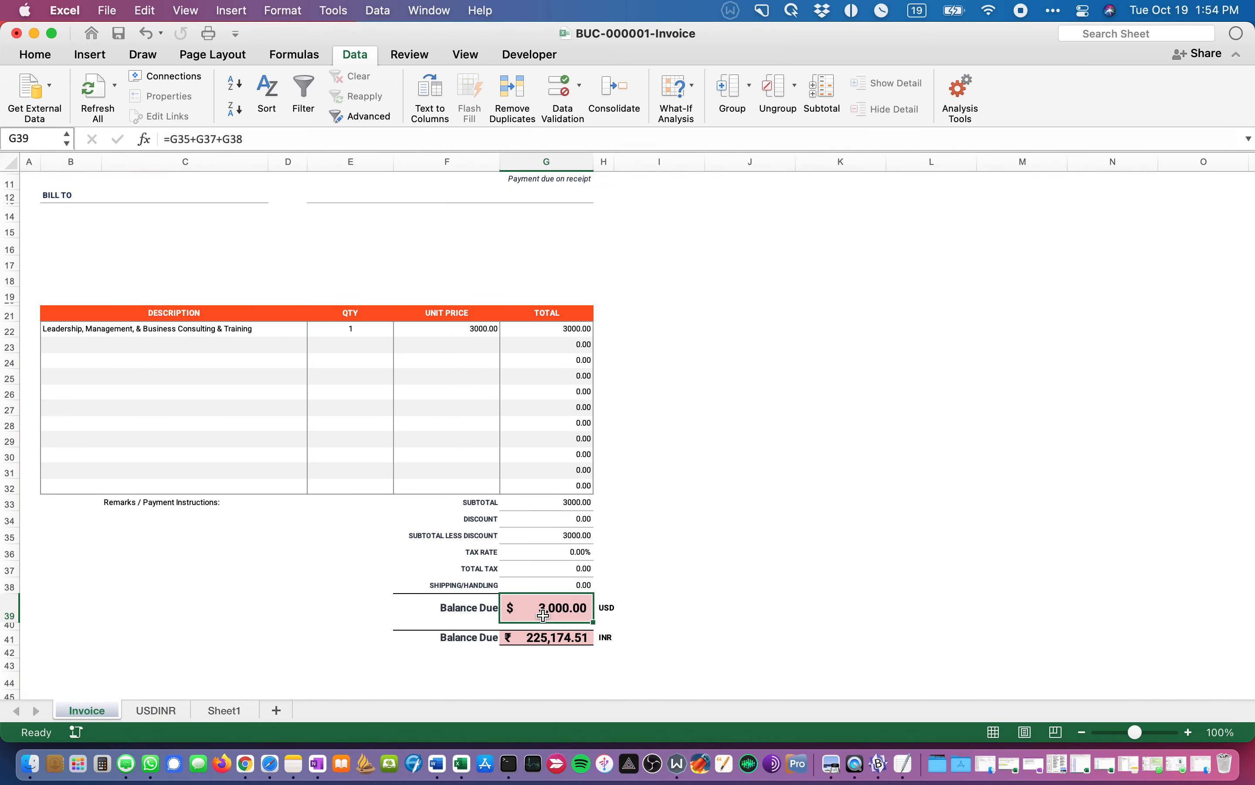
Step: Set the unit price of the consulting and training line item in F22 to 2500
click(467, 328)
text(25)
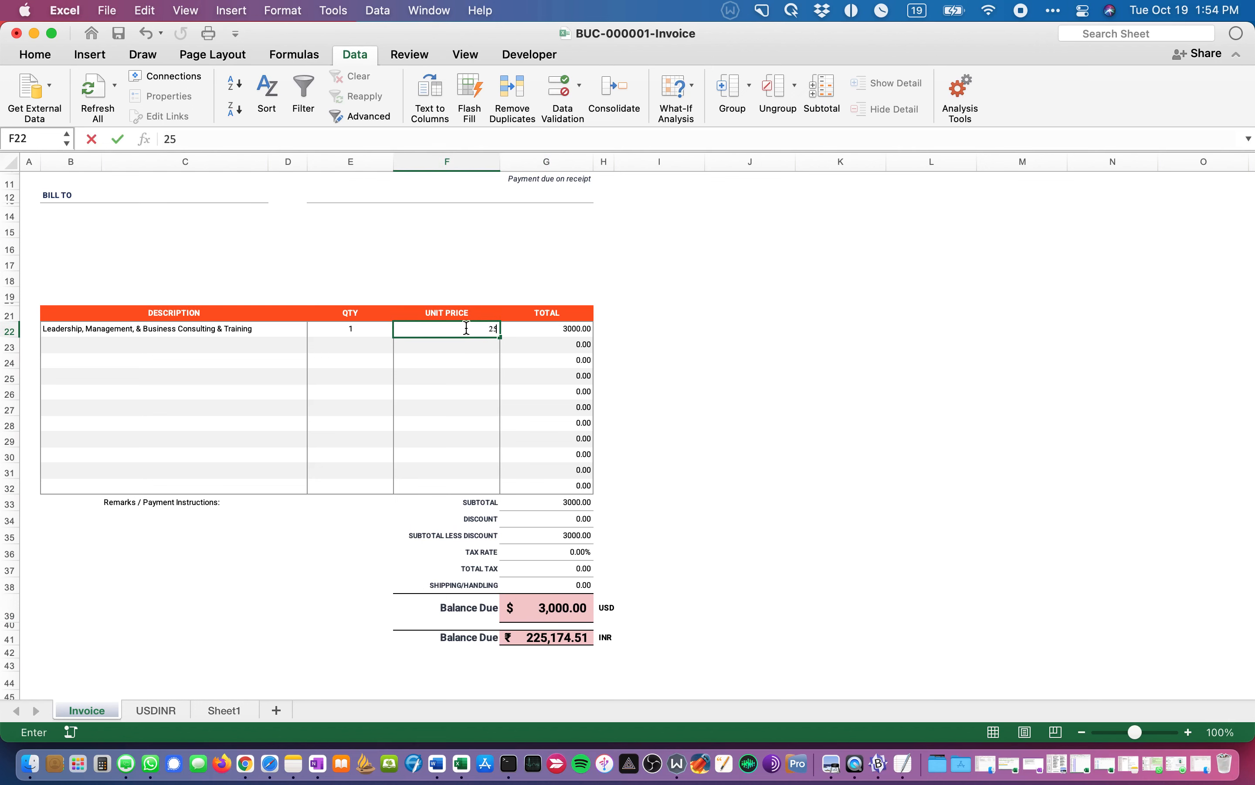
text(00)
key(Return)
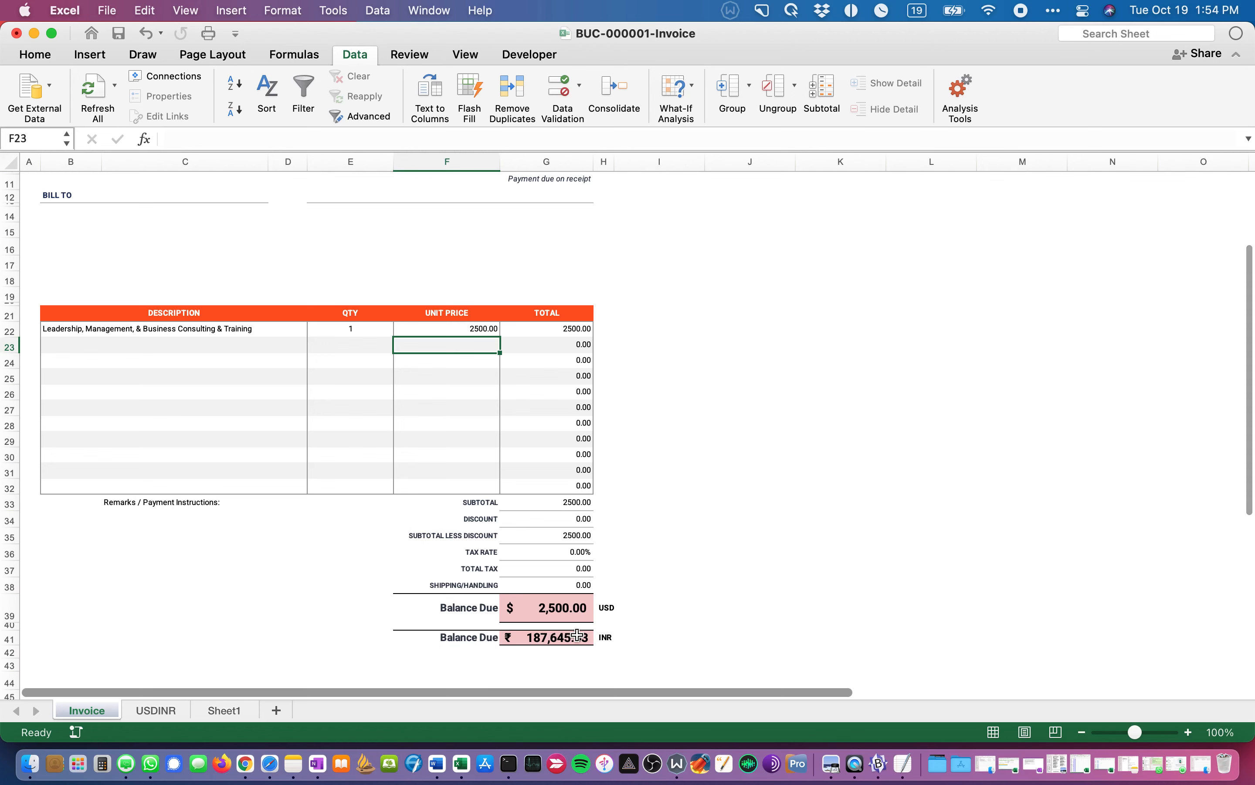
Step: Set the unit price of the consulting and training line item in F22 to 3000
click(468, 327)
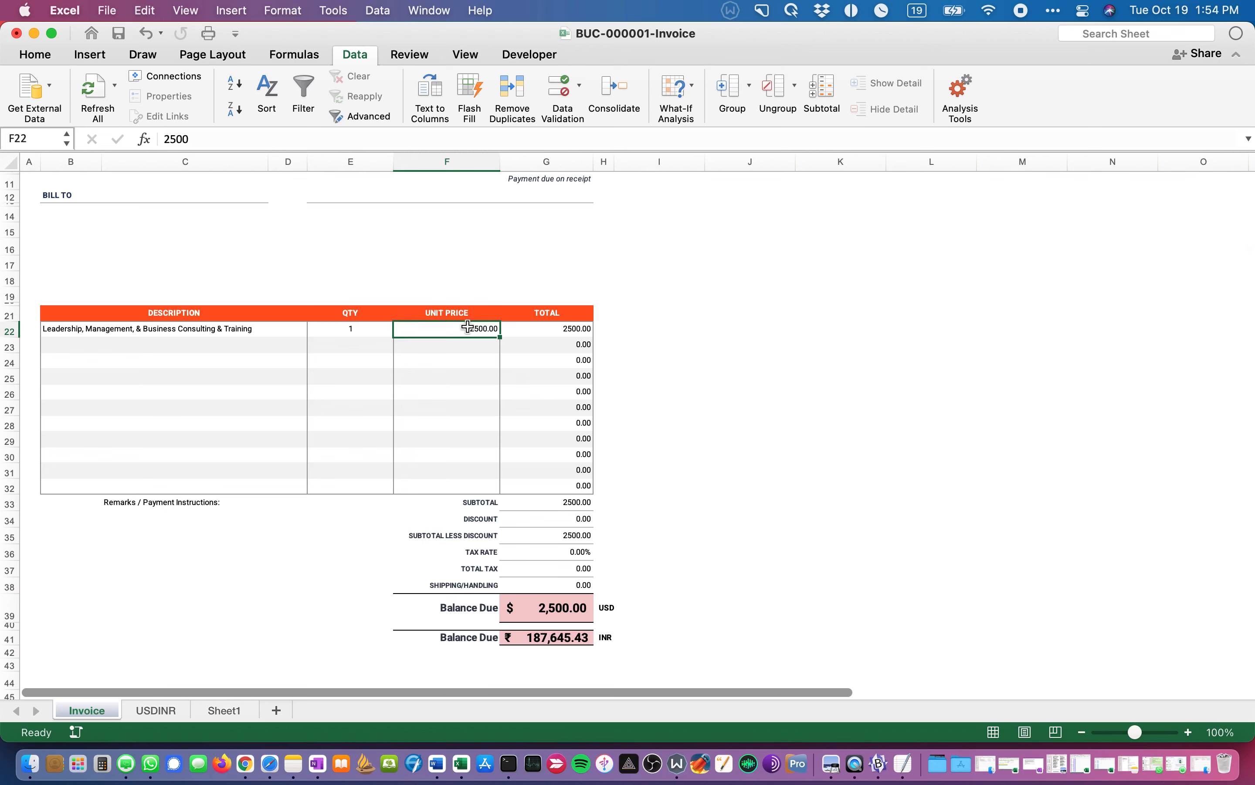
text(3000)
key(Return)
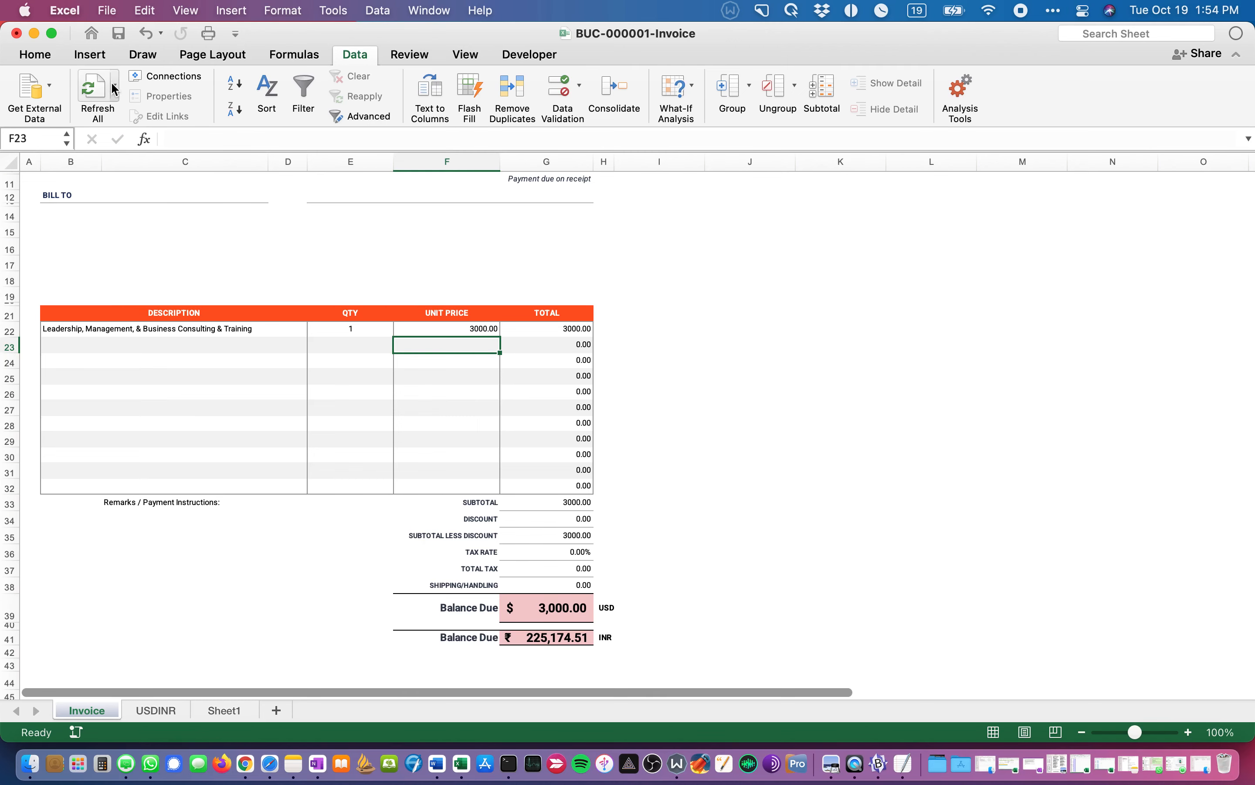
Step: Check the rates on the USDINR sheet and refresh all external data from the Invoice sheet to update the INR Balance Due
scroll(100, 515, down, 2)
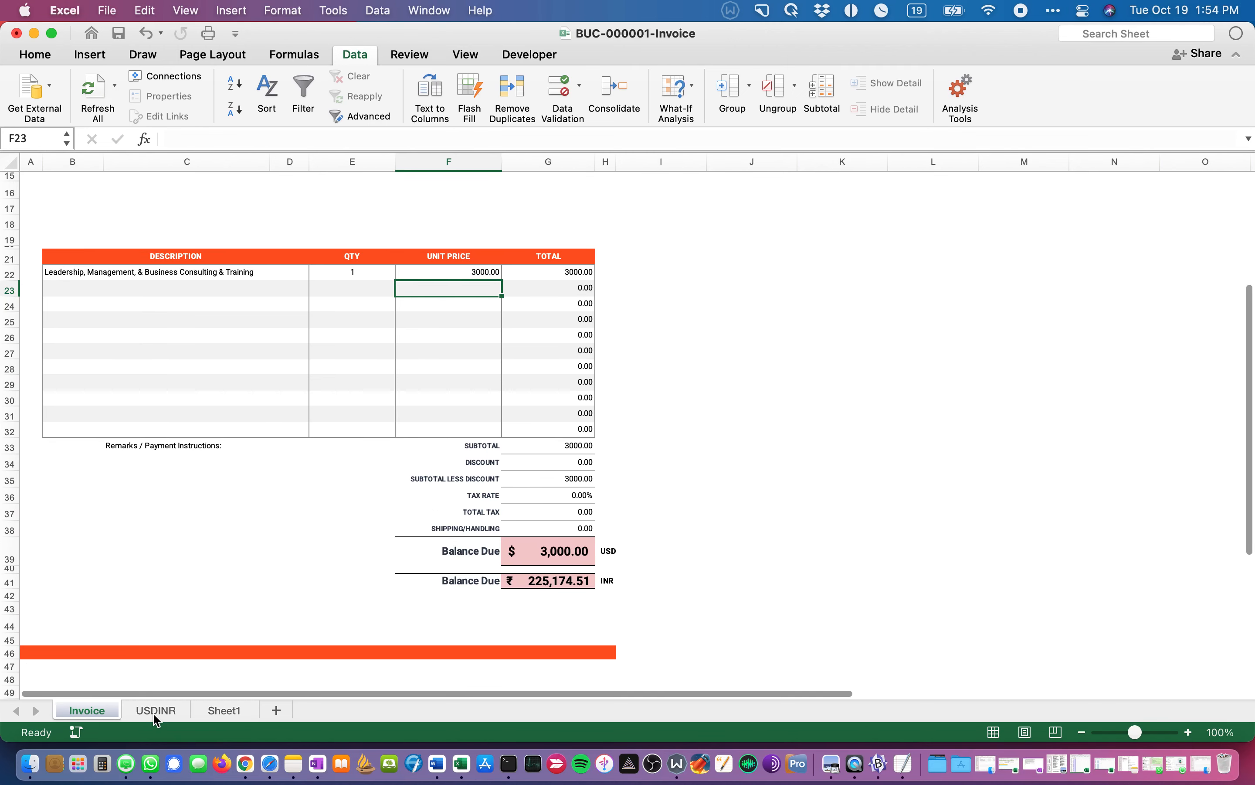
click(156, 710)
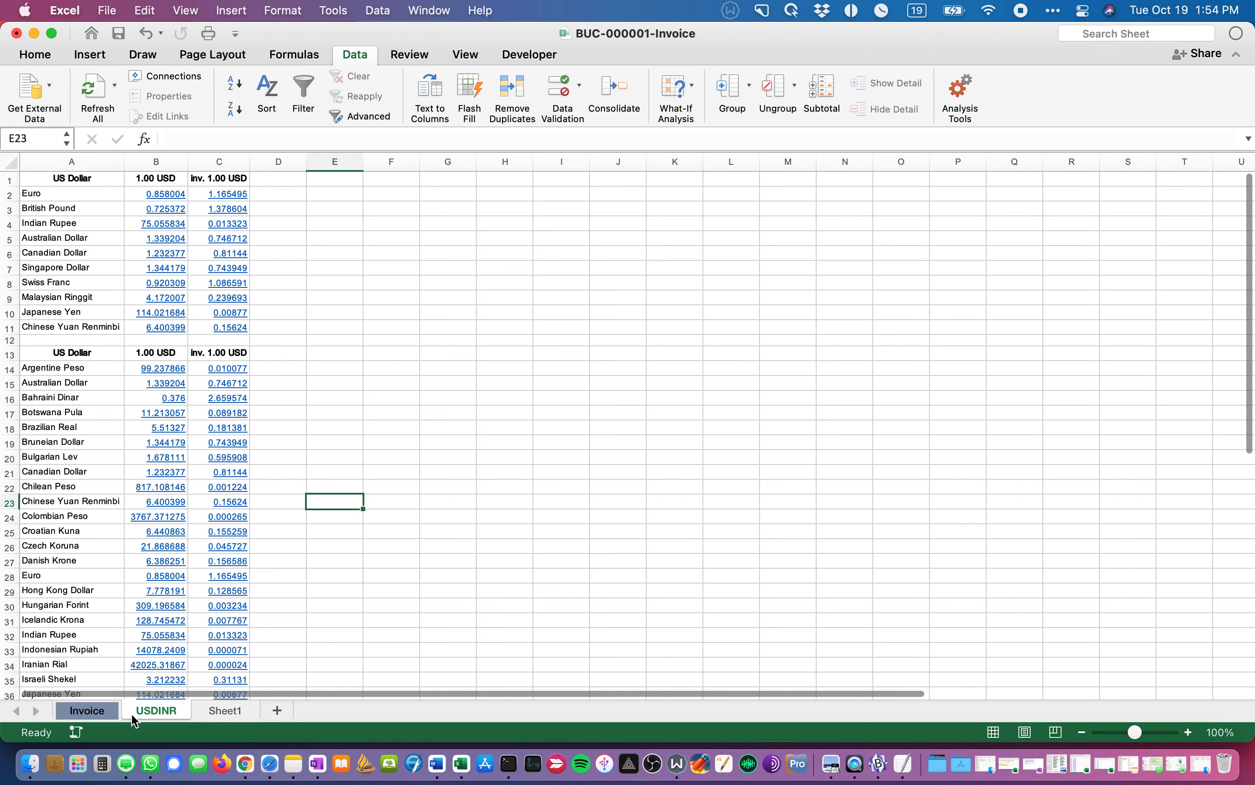
click(119, 713)
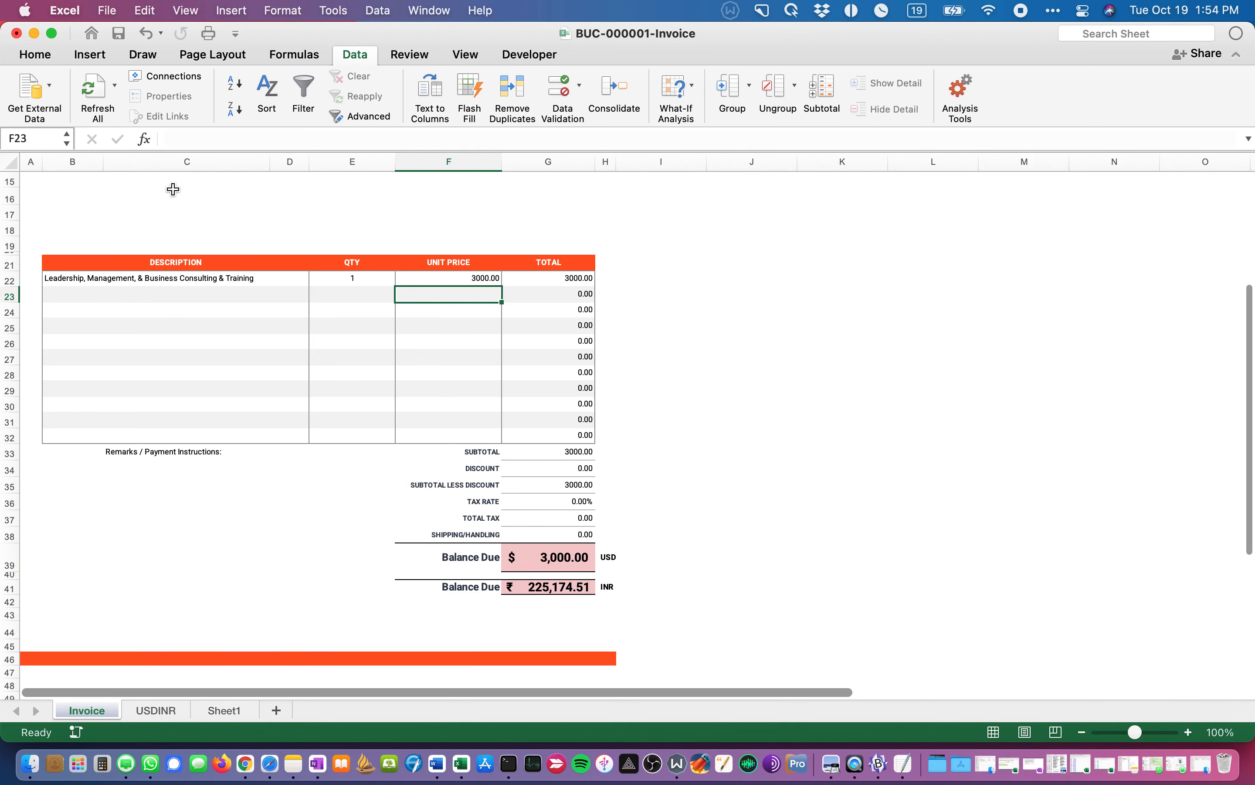
click(100, 88)
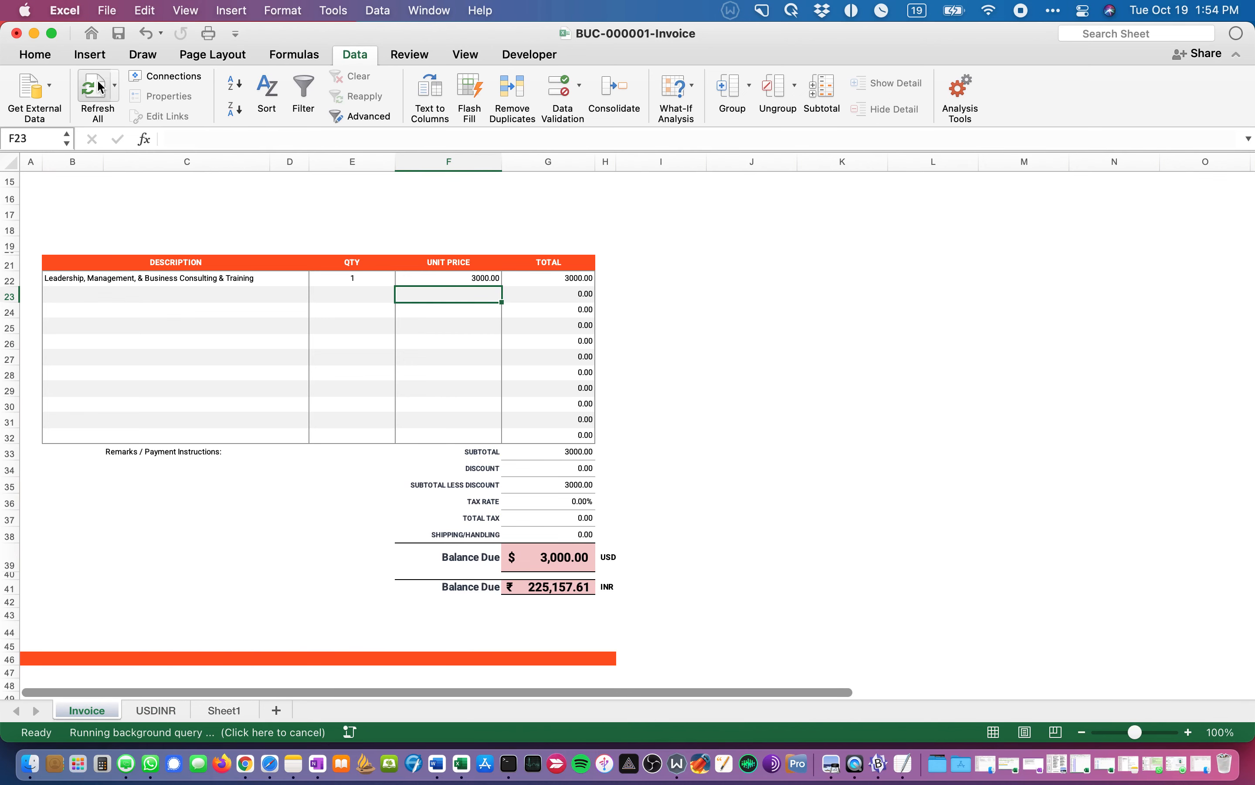